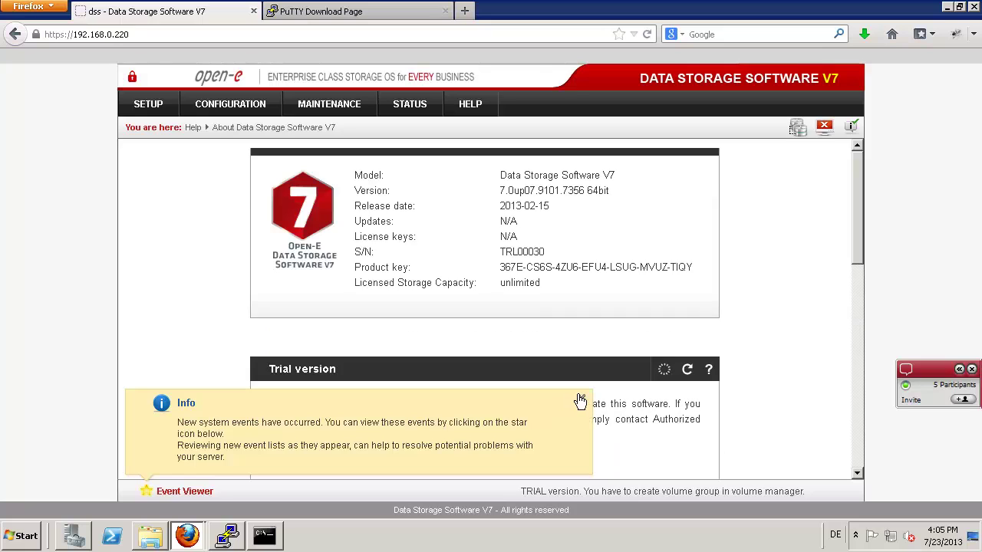
# - Dismiss the new system events notice and go to the Volume groups page
pyautogui.click(581, 399)
pyautogui.moveTo(229, 102)
pyautogui.moveTo(253, 129)
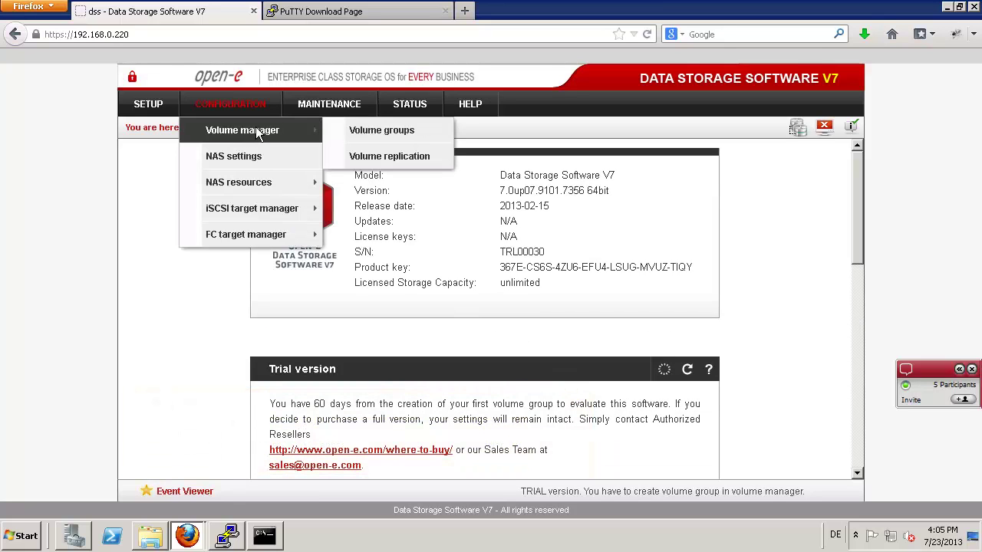
pyautogui.click(350, 126)
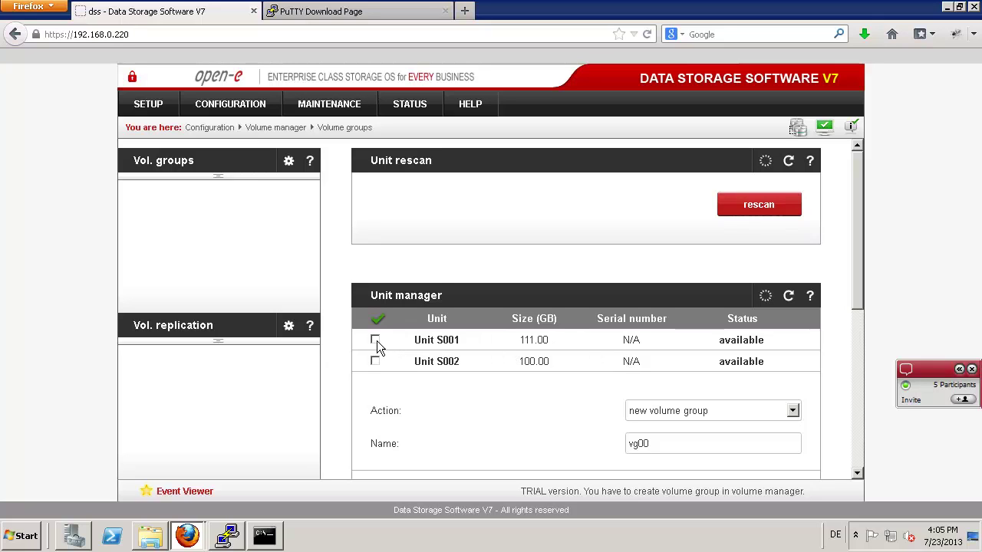
# - Create volume group vg00 from Unit S001, confirm erasing it, then show the PuTTY Download Page
pyautogui.click(375, 340)
pyautogui.scroll(-2, 592, 387)
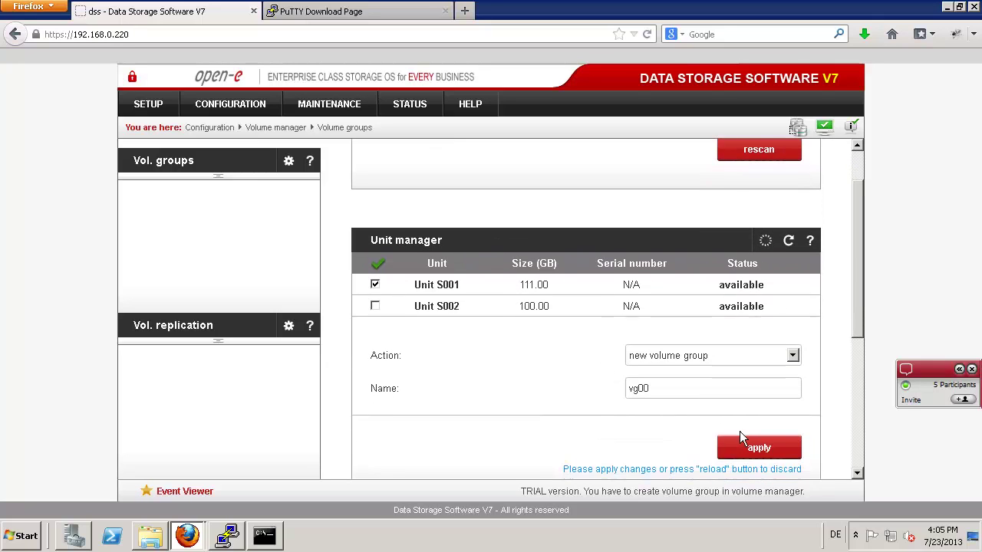
pyautogui.click(739, 430)
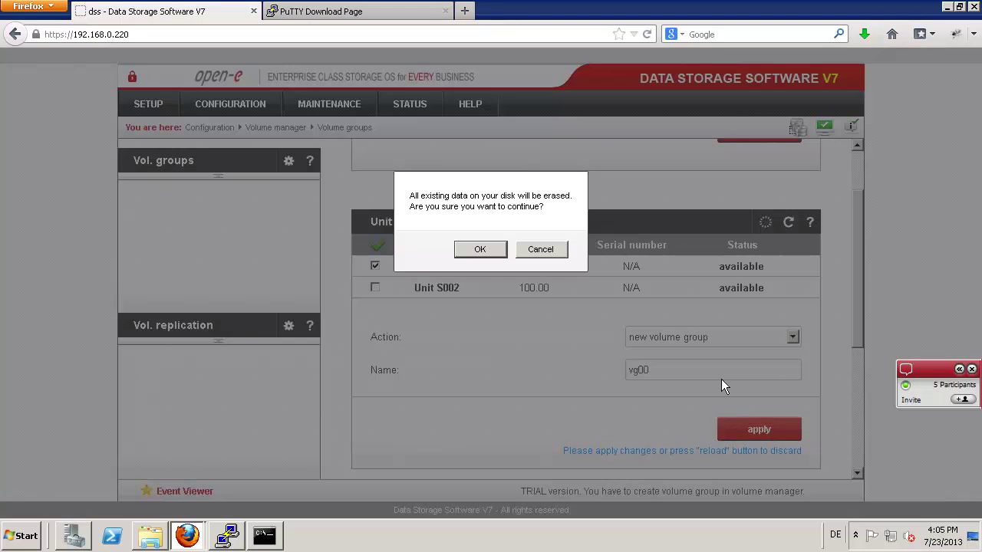
pyautogui.click(480, 249)
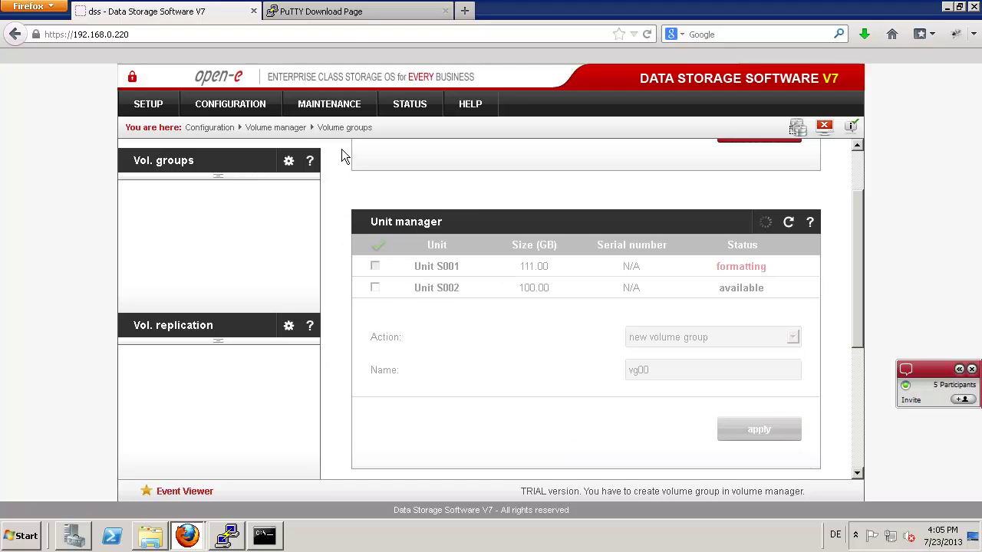
pyautogui.click(344, 14)
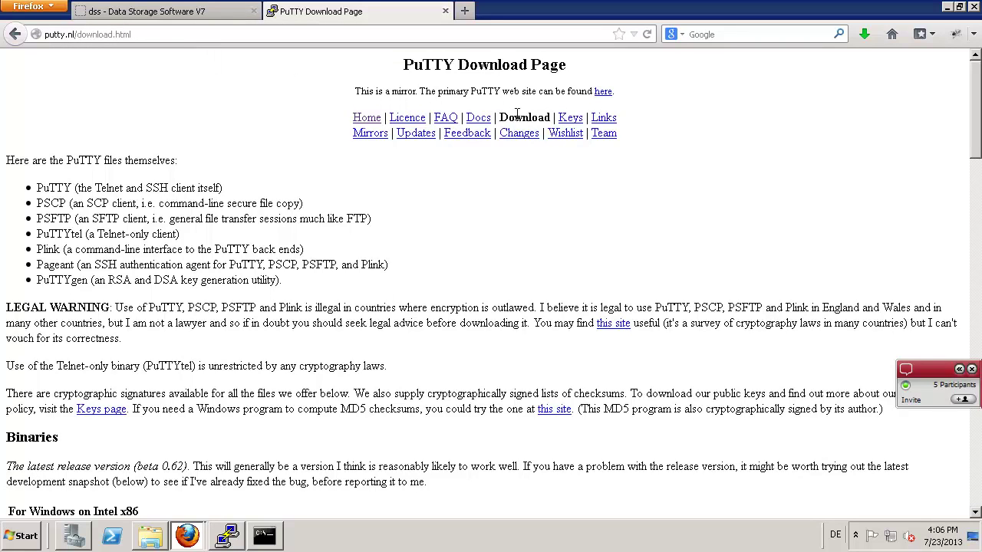
pyautogui.scroll(-3, 231, 142)
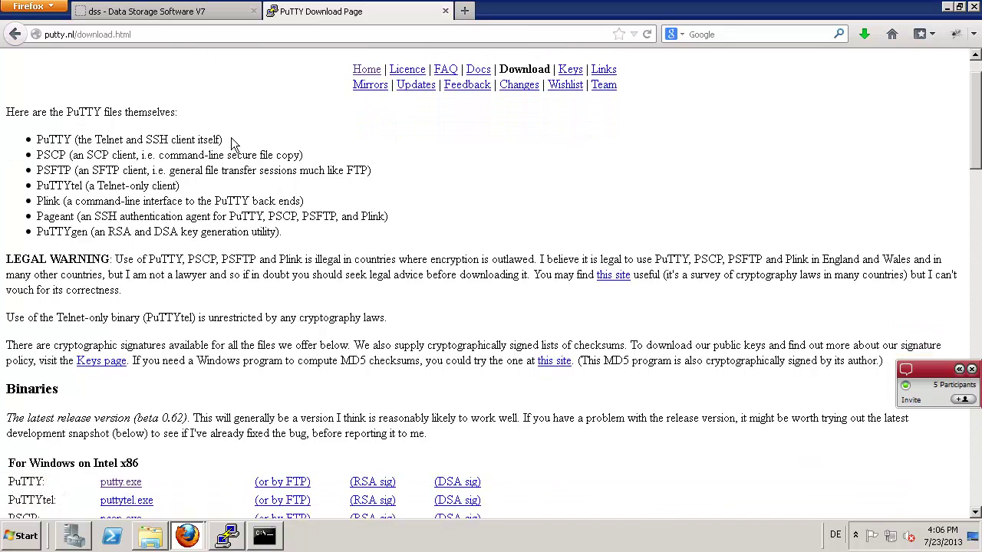
pyautogui.scroll(-3, 231, 145)
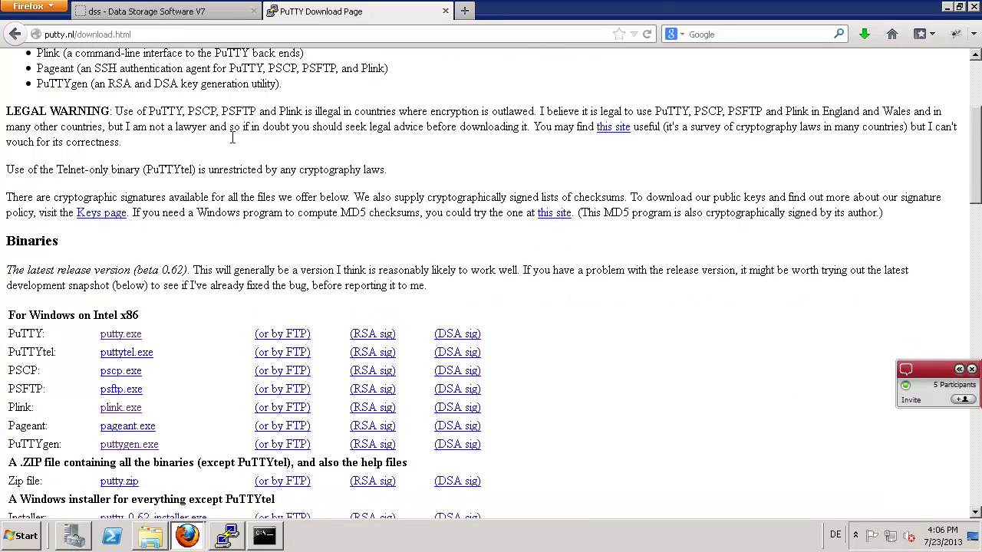
pyautogui.scroll(-4, 140, 293)
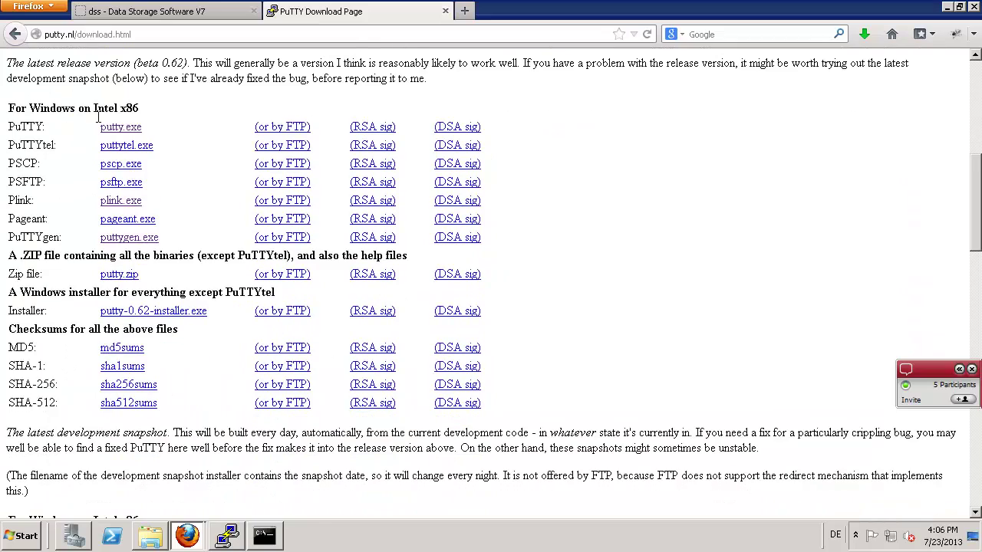
pyautogui.scroll(-6, 97, 117)
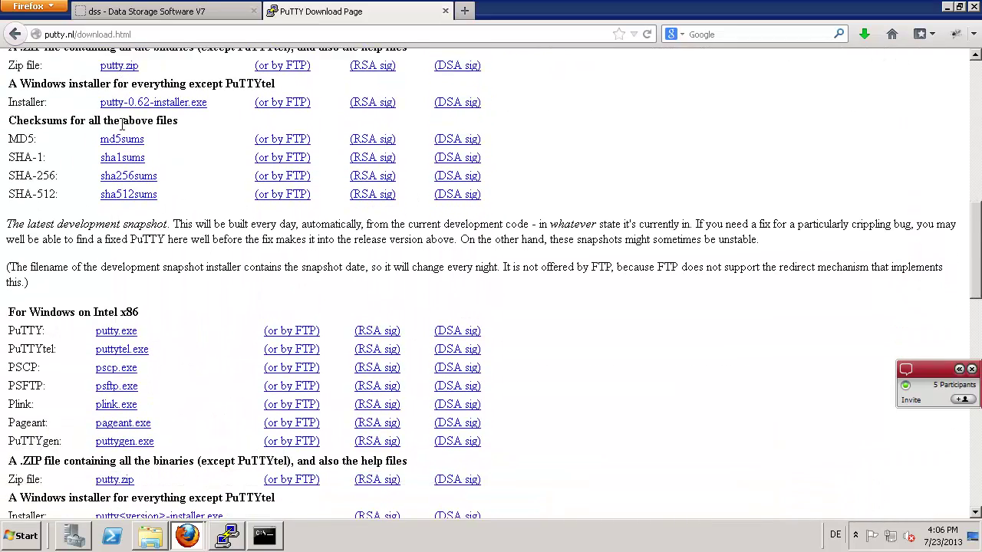
pyautogui.scroll(2, 978, 135)
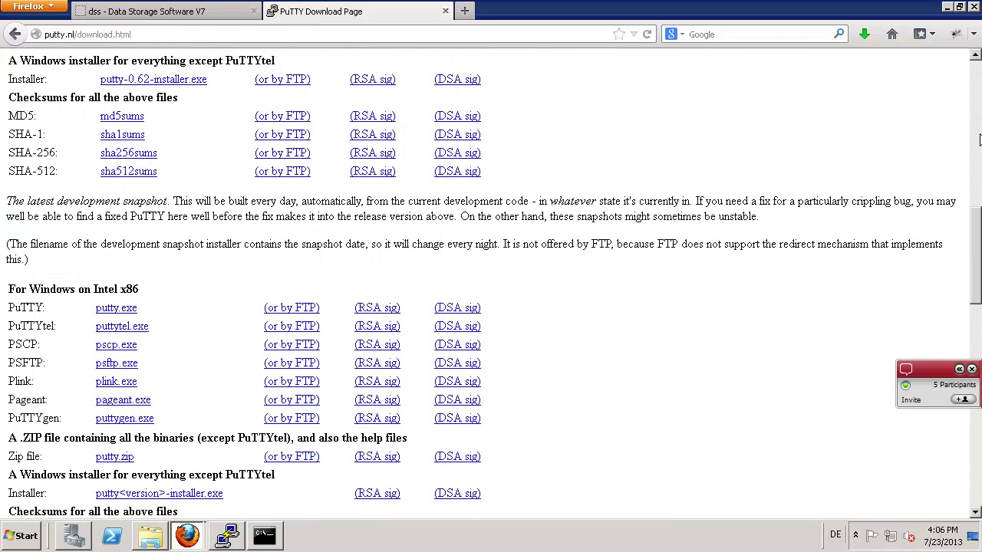
pyautogui.scroll(6, 979, 134)
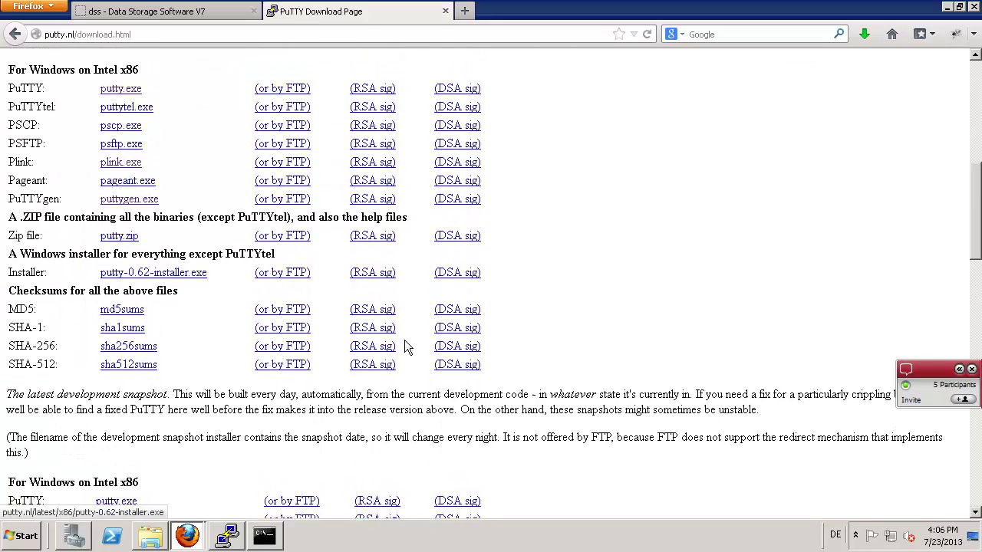
pyautogui.scroll(2, 62, 392)
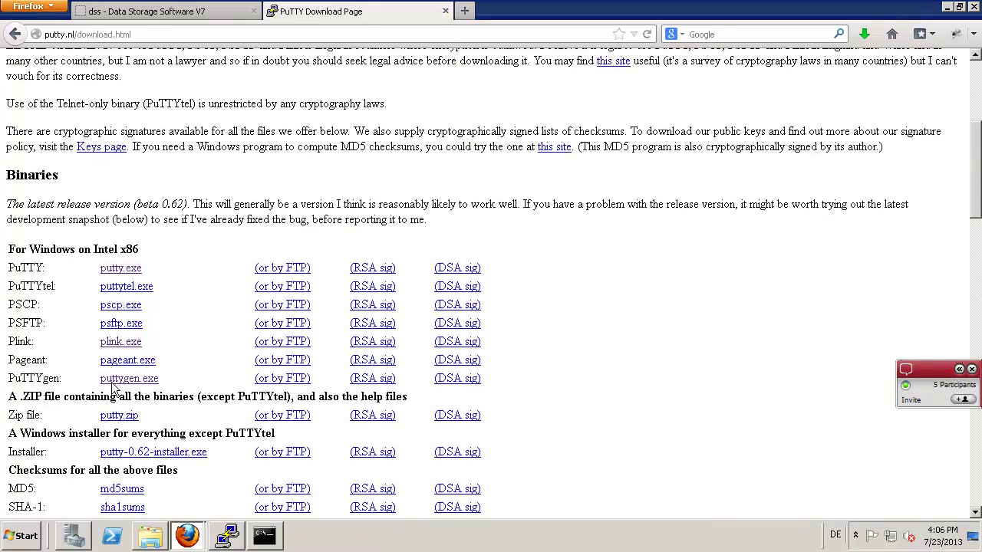
pyautogui.click(116, 342)
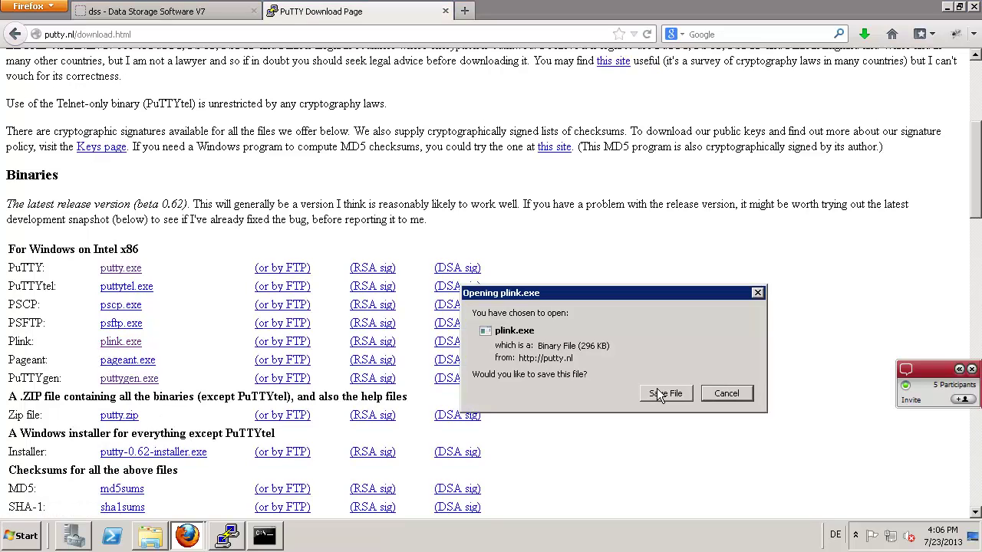
pyautogui.click(727, 394)
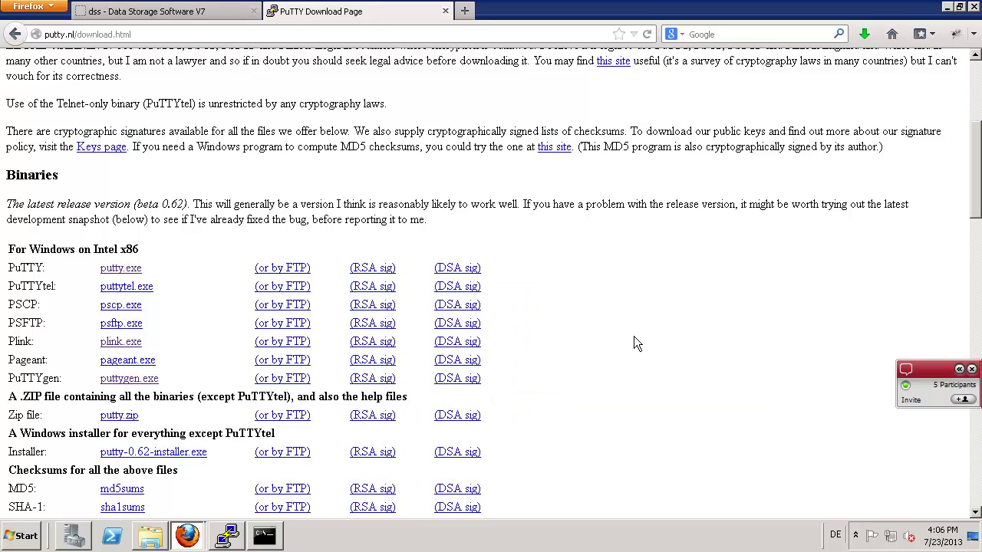
pyautogui.click(126, 386)
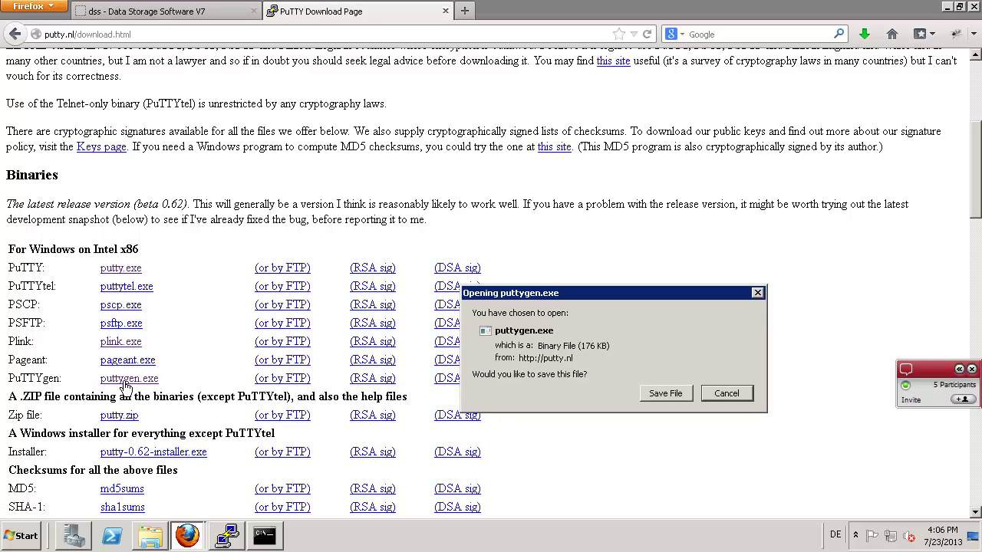
pyautogui.click(726, 395)
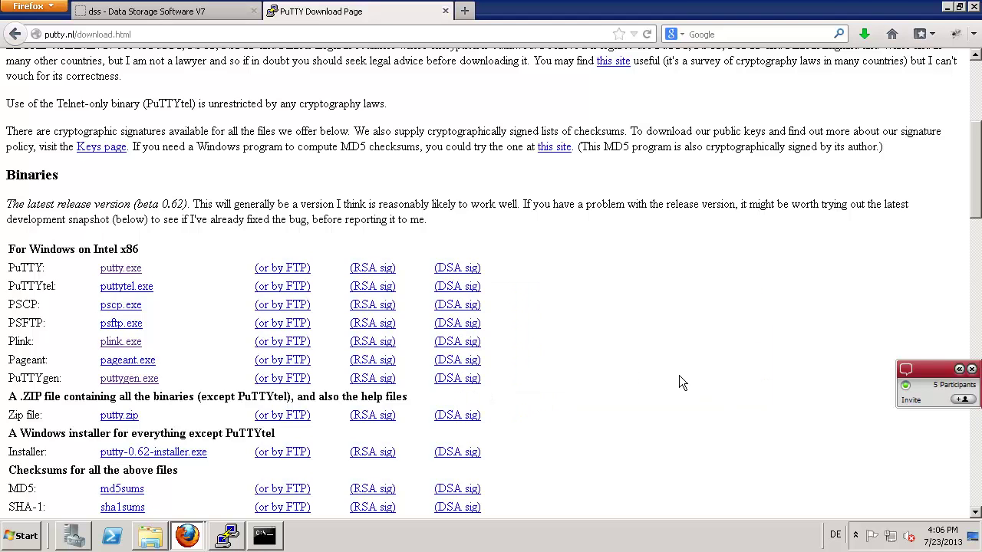
# - List the contents of C:\API with dir in the Command Prompt
pyautogui.click(265, 537)
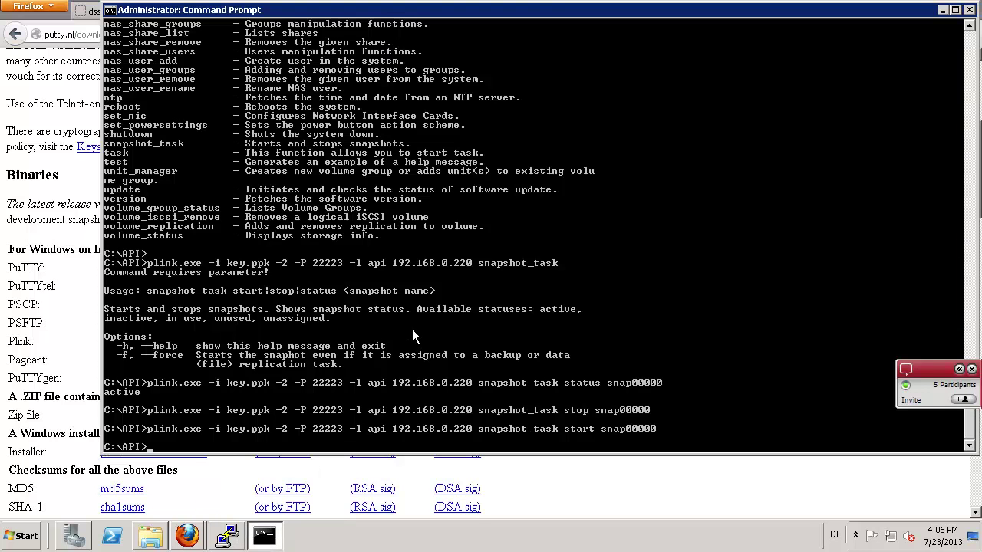
pyautogui.write('dir')
pyautogui.press('Return')
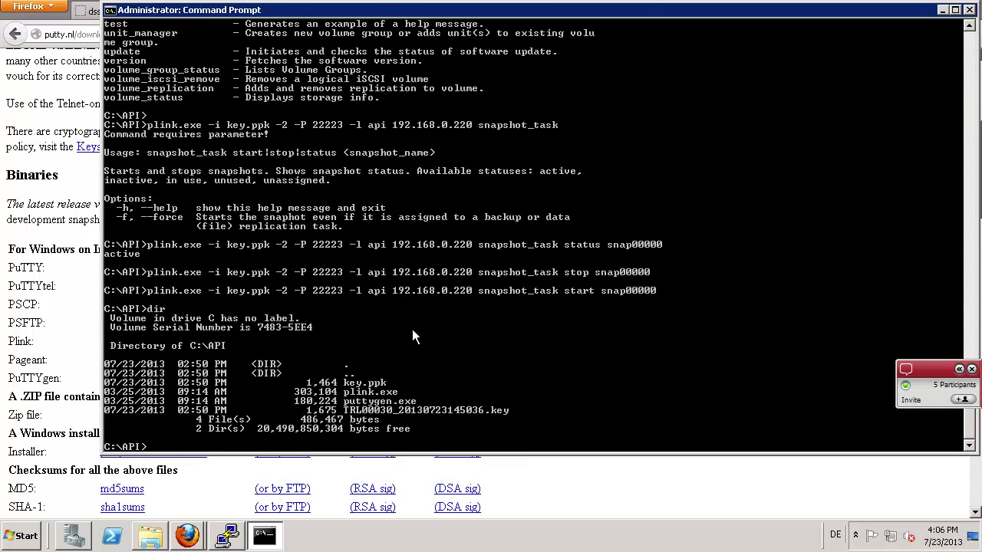
pyautogui.press('Return')
pyautogui.press('Return')
pyautogui.press('Return')
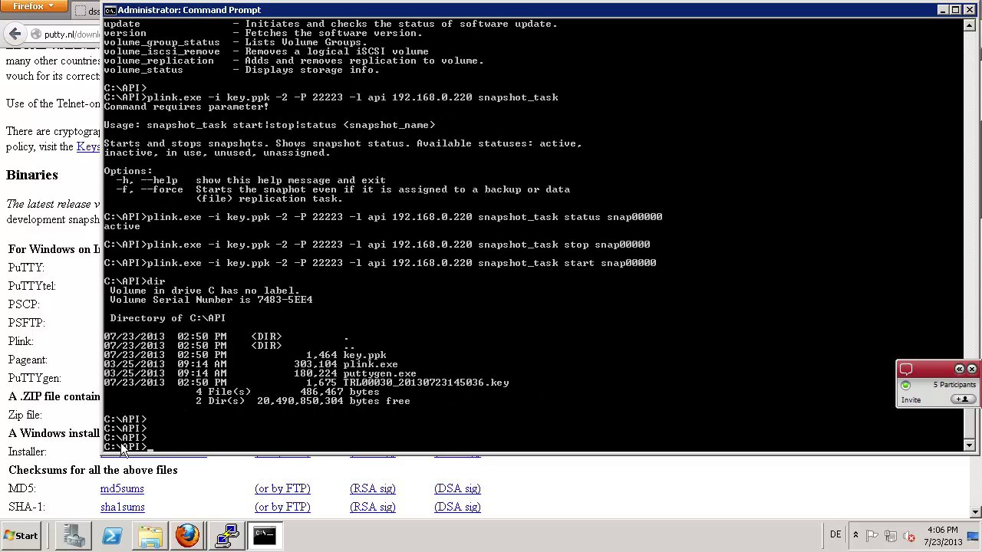
pyautogui.click(151, 537)
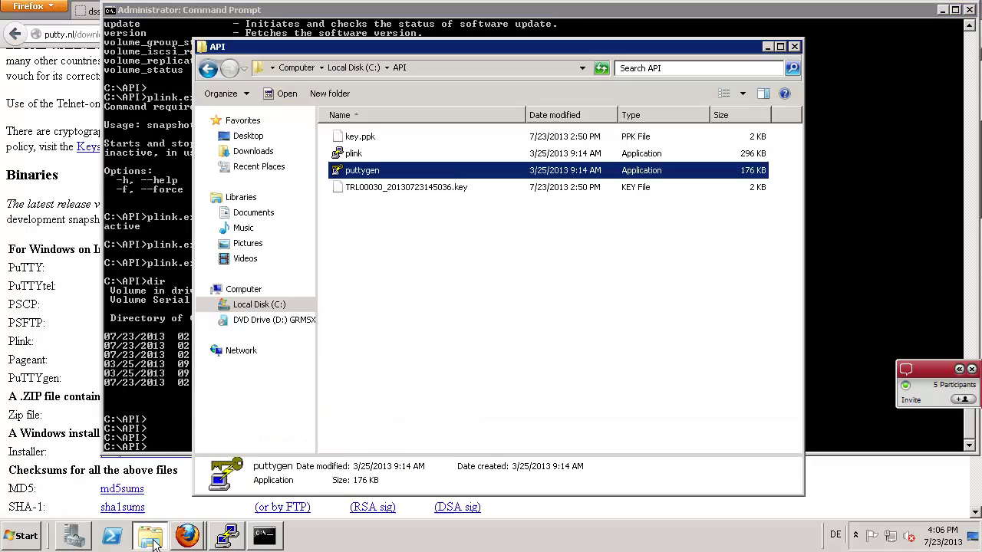
# - Delete key.ppk from the C:\API folder
pyautogui.click(348, 207)
pyautogui.click(361, 157)
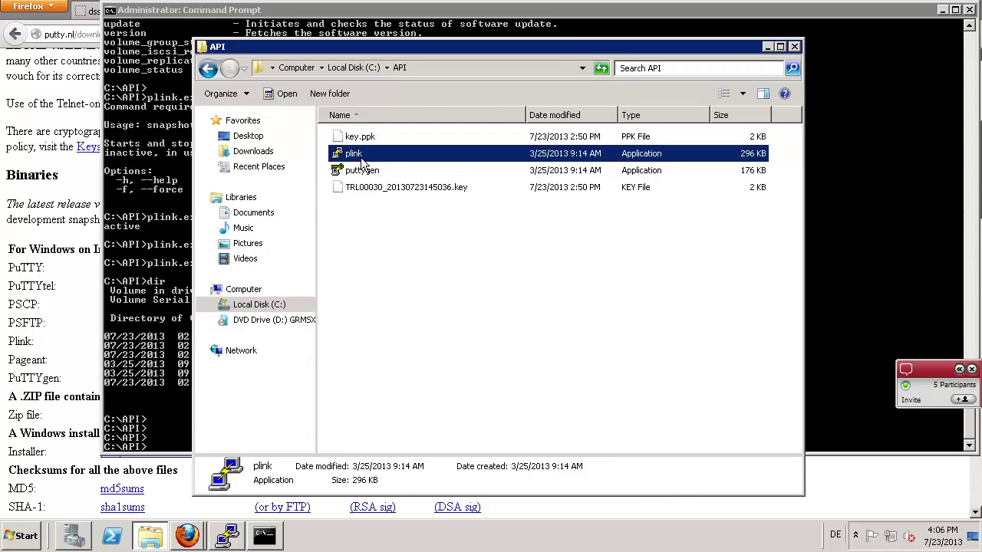
pyautogui.click(388, 170)
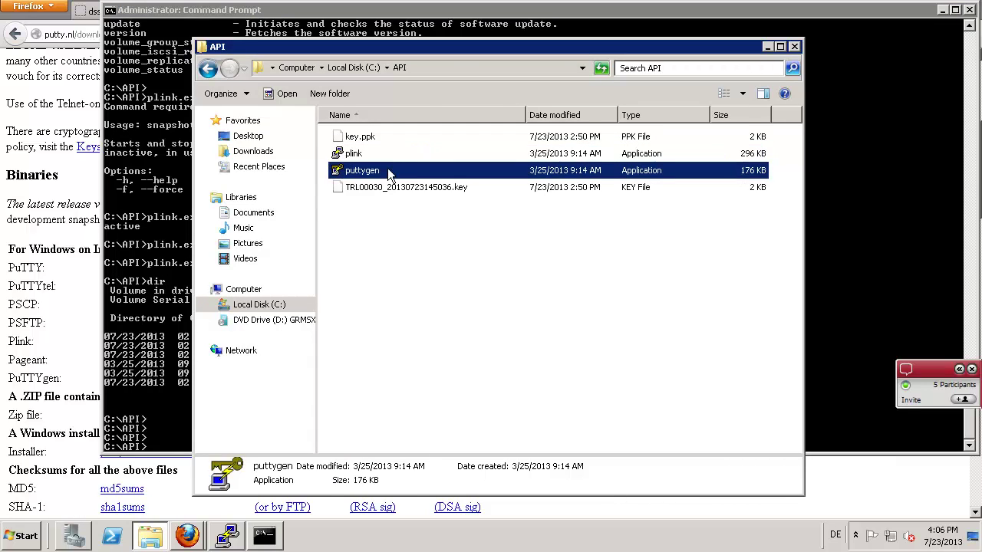
pyautogui.click(369, 138)
pyautogui.rightClick(369, 138)
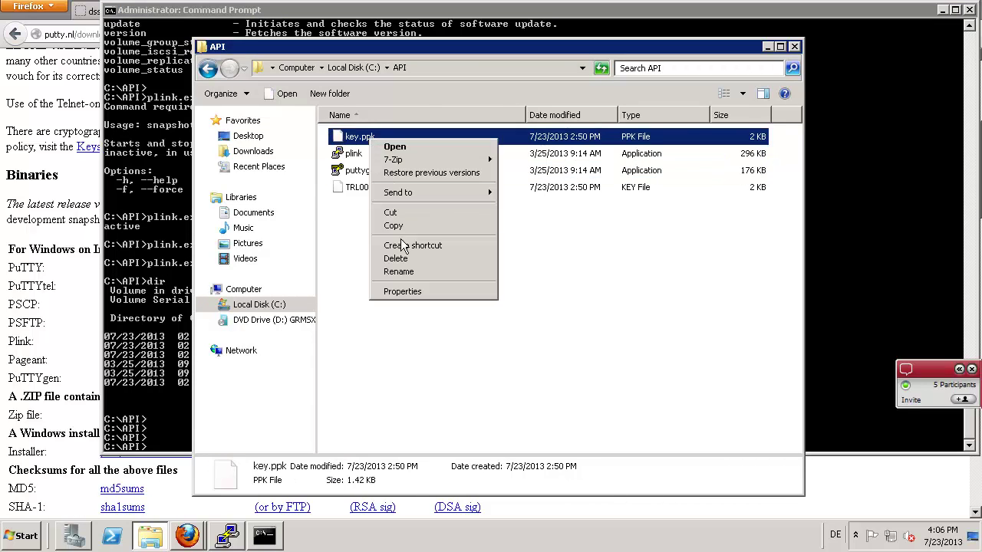
pyautogui.click(414, 263)
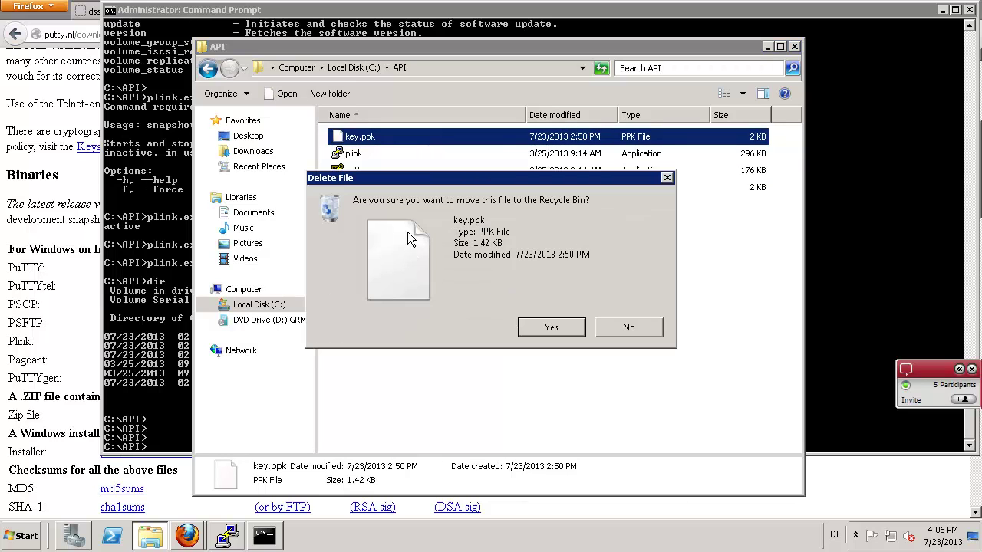
pyautogui.click(536, 329)
# - Delete the TRL00030 .key file, leaving only plink and puttygen, and return to Firefox
pyautogui.click(399, 171)
pyautogui.rightClick(399, 171)
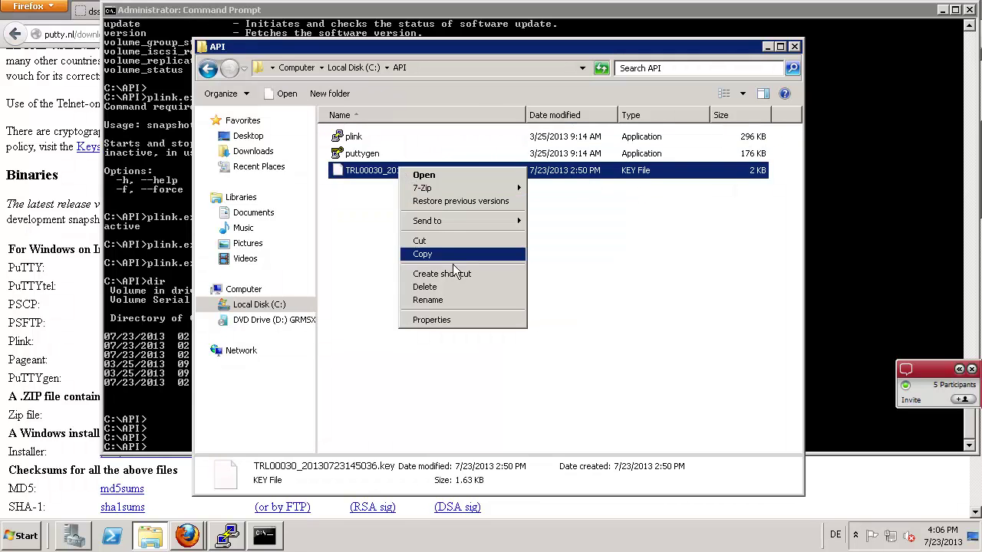
pyautogui.click(426, 287)
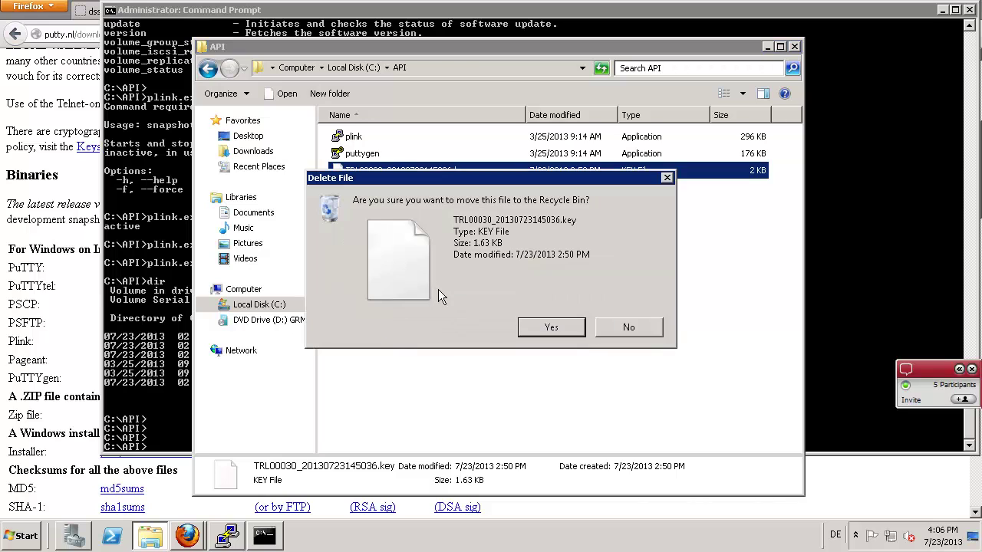
pyautogui.click(541, 328)
pyautogui.hotkey('alt', 'Tab')
pyautogui.hotkey('alt', 'Tab')
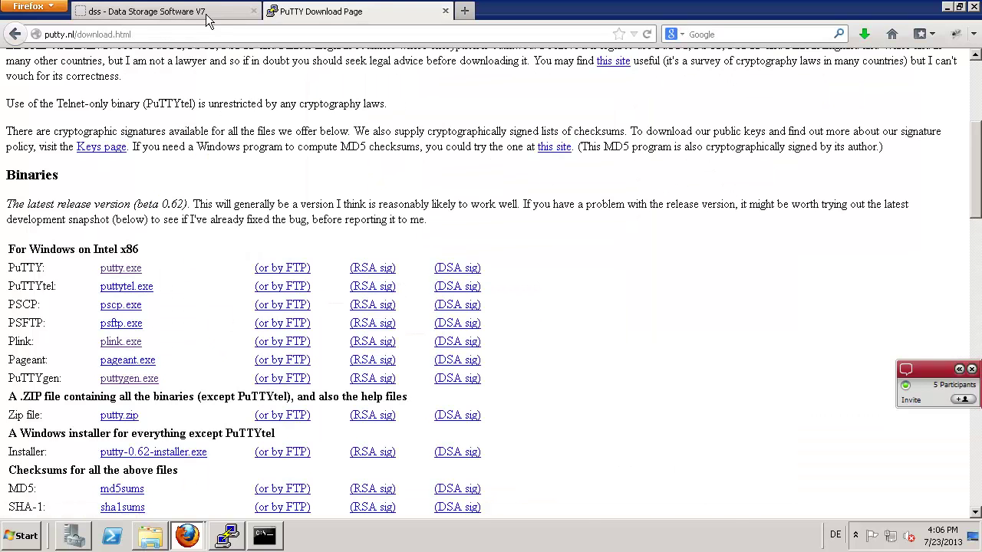
# - Add a 50 GB NAS volume to volume group vg00
pyautogui.click(203, 12)
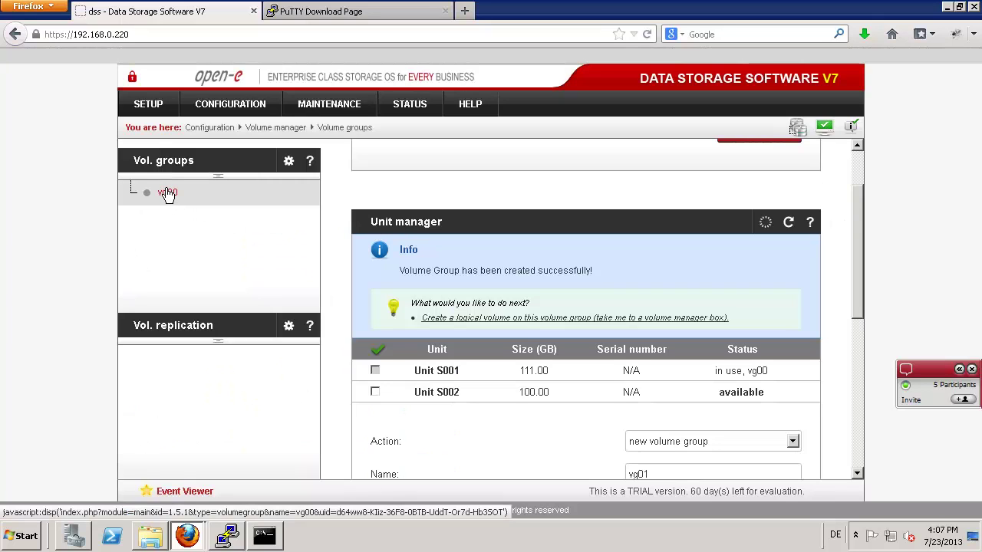
pyautogui.click(167, 193)
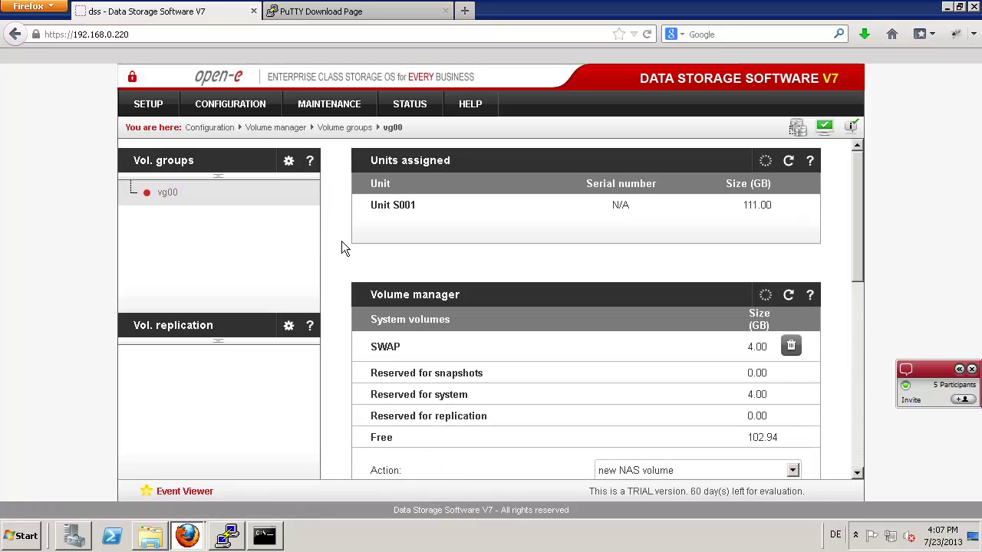
pyautogui.scroll(-3, 341, 245)
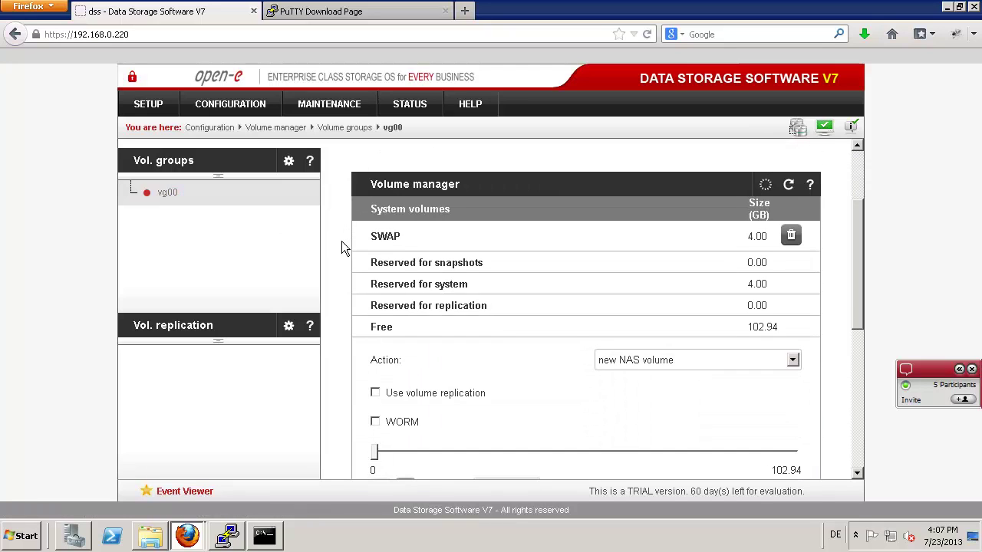
pyautogui.scroll(-3, 344, 248)
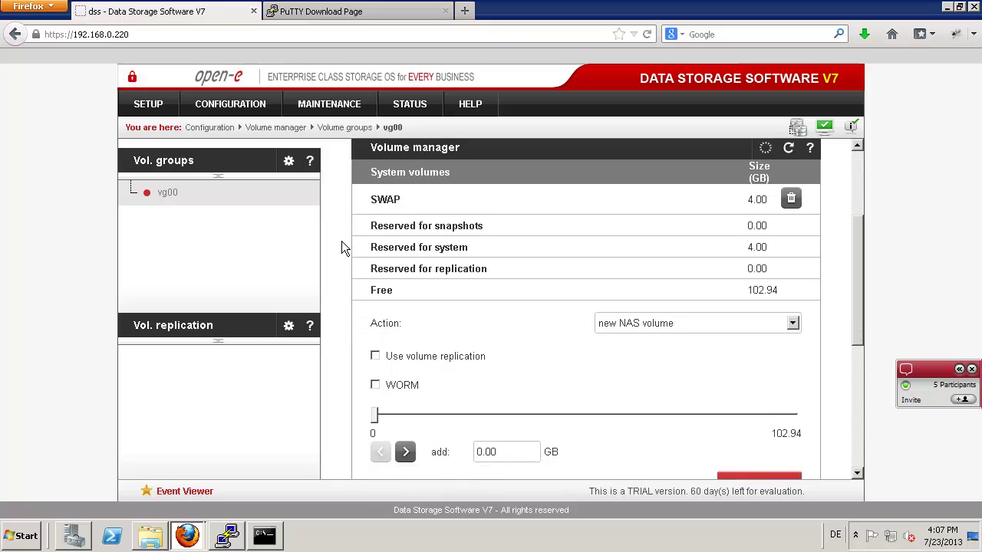
pyautogui.scroll(-1, 343, 247)
pyautogui.click(707, 211)
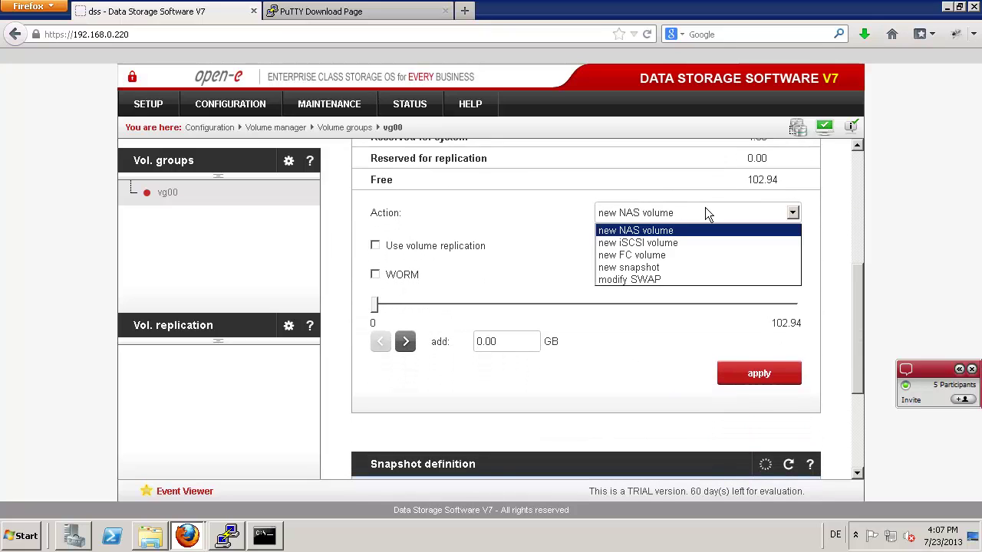
pyautogui.click(644, 231)
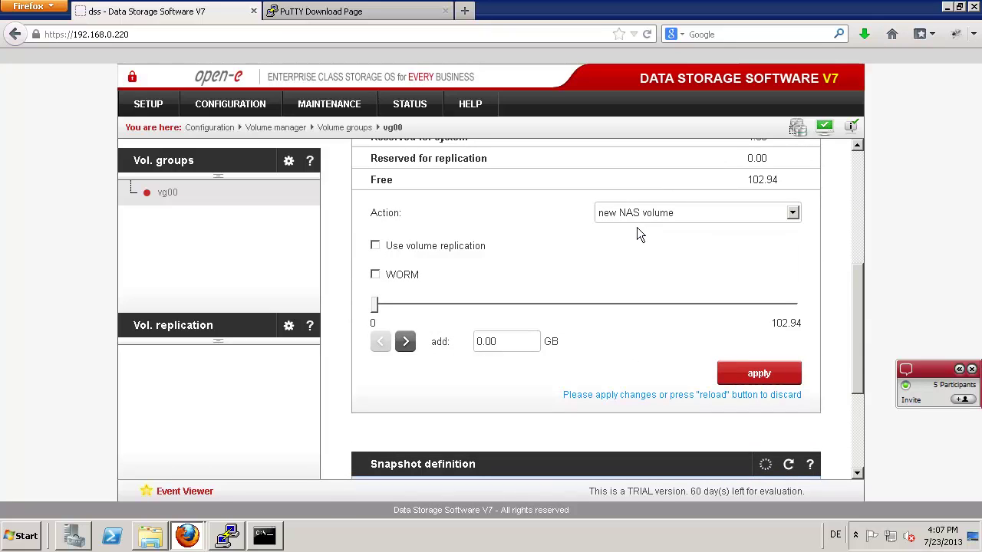
pyautogui.hotkey('ctrl', 'a')
pyautogui.write('50')
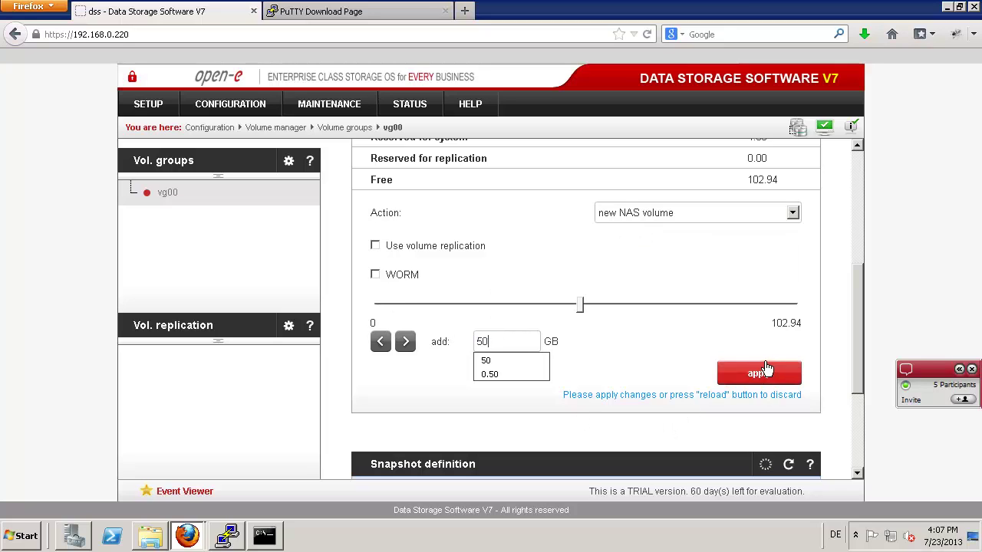
pyautogui.click(759, 373)
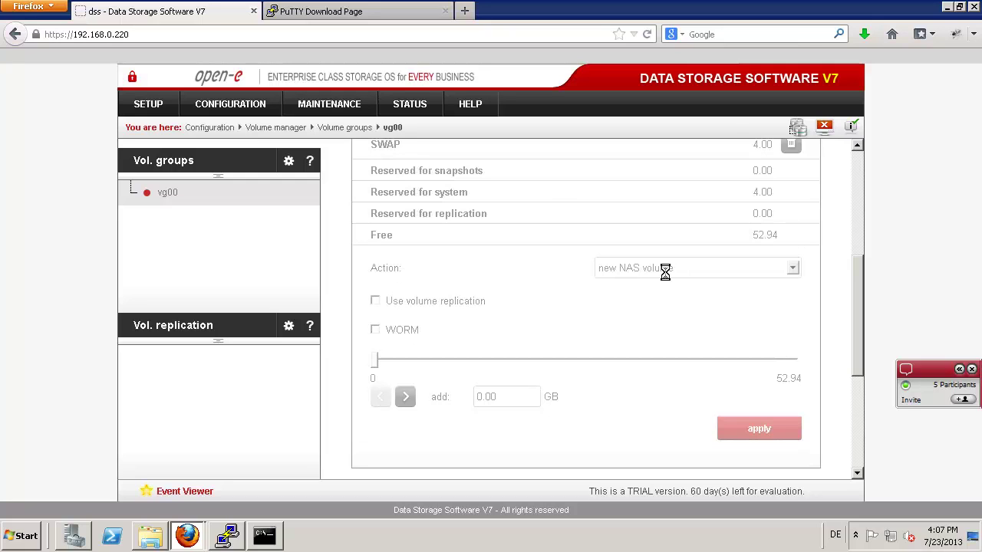
# - Create a 5 GB snapshot volume assigned to lv0000
pyautogui.scroll(-3, 672, 339)
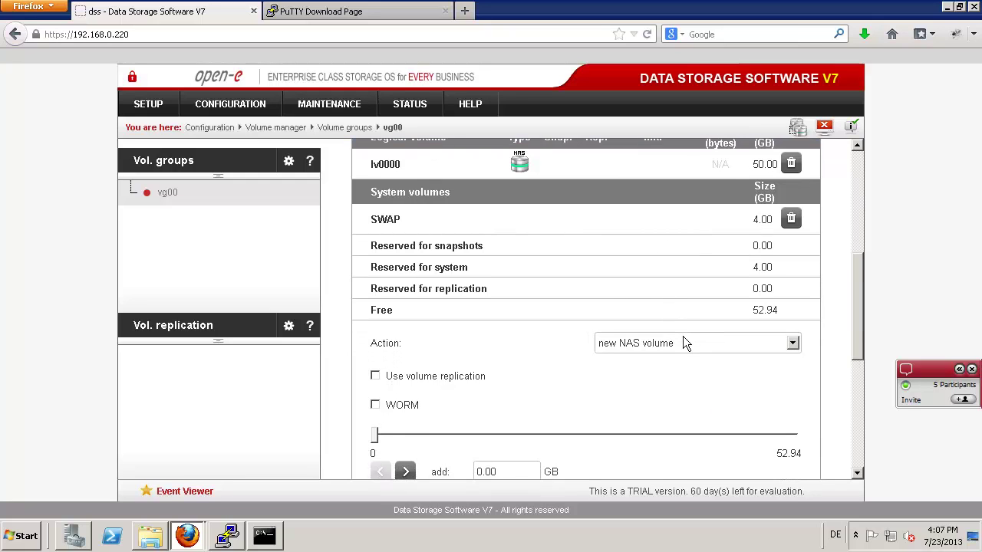
pyautogui.click(666, 261)
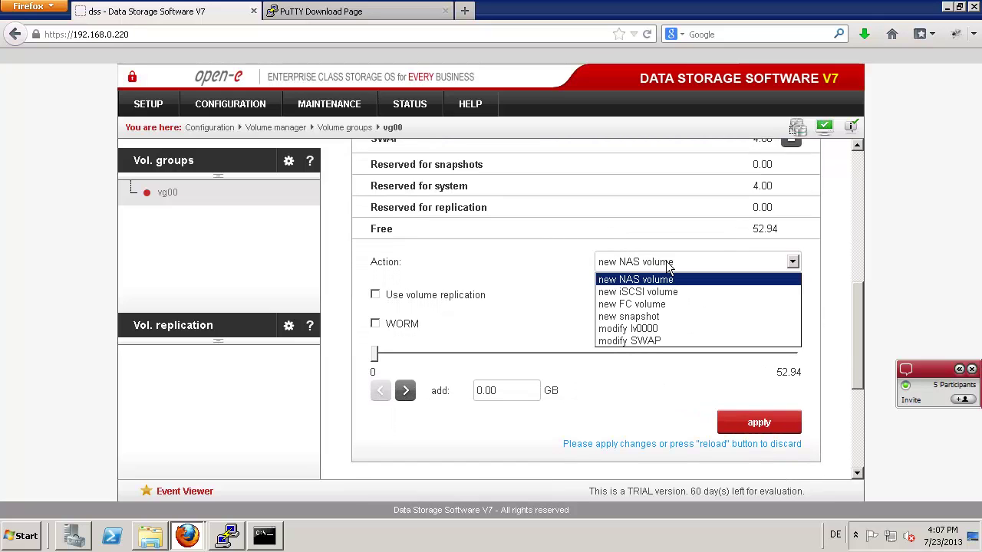
pyautogui.click(648, 316)
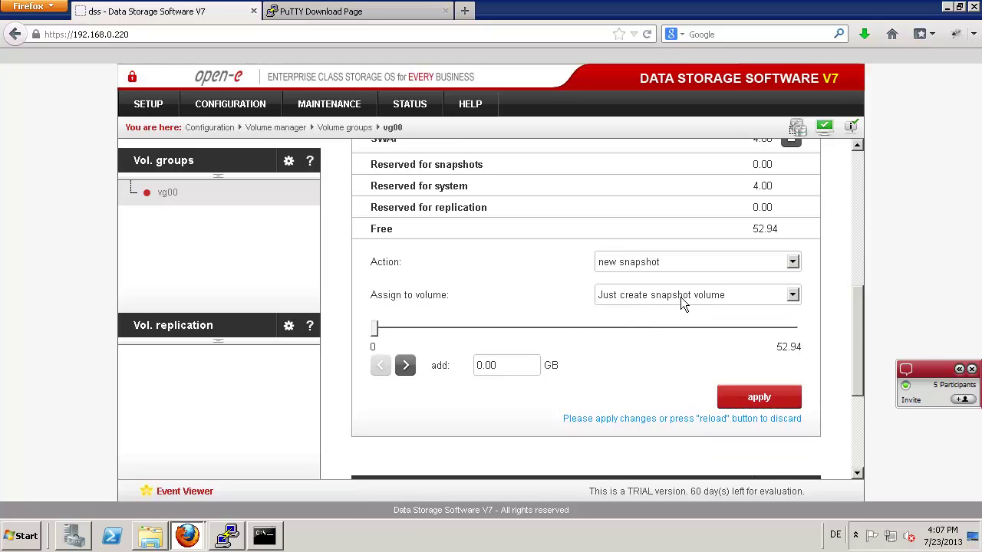
pyautogui.click(683, 304)
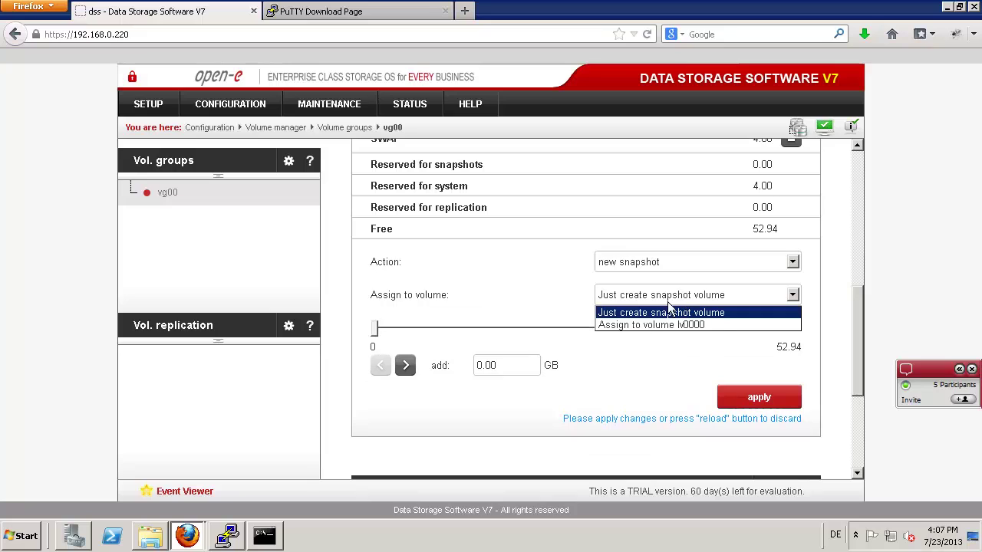
pyautogui.click(635, 325)
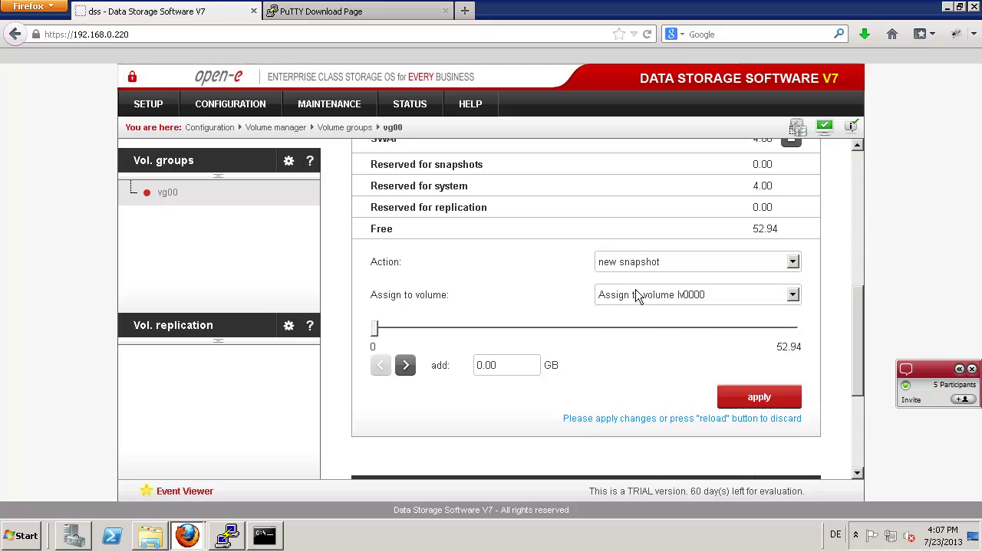
pyautogui.scroll(-5, 576, 331)
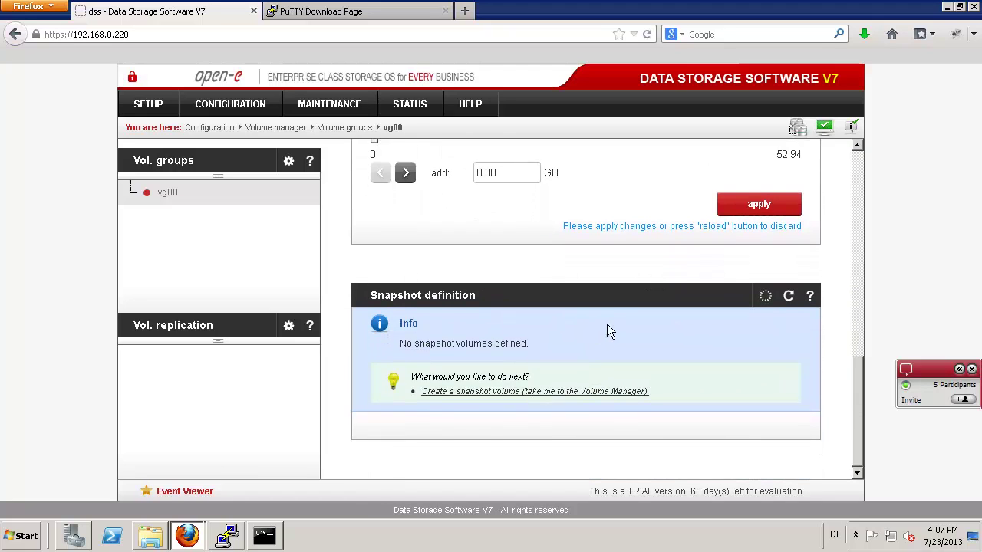
pyautogui.scroll(2, 607, 323)
pyautogui.scroll(2, 617, 319)
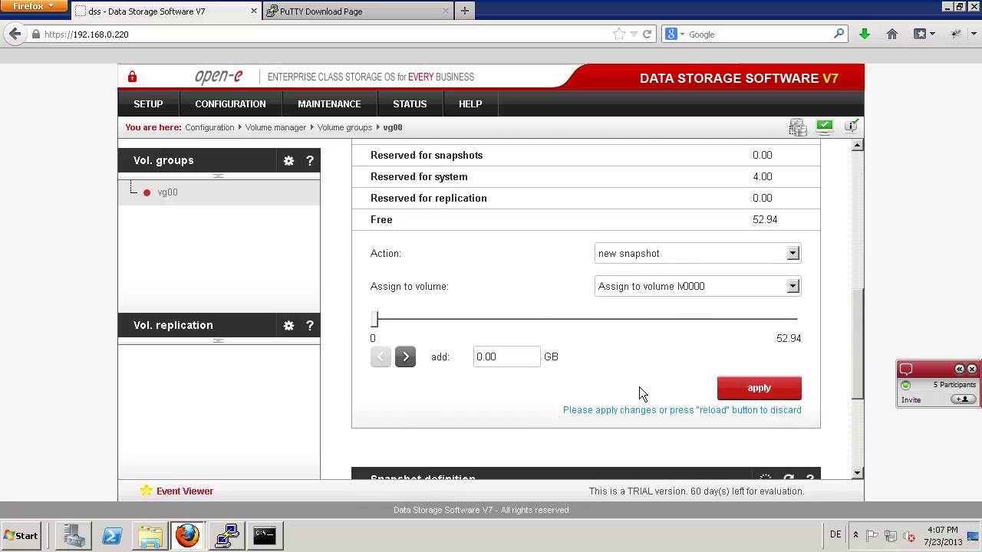
pyautogui.click(512, 357)
pyautogui.write('5')
pyautogui.click(752, 388)
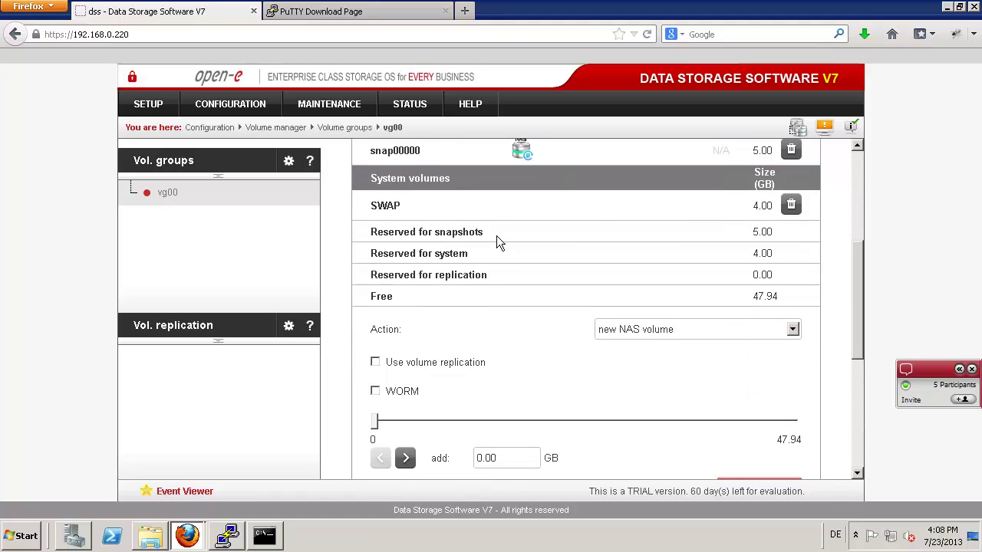
pyautogui.scroll(3, 496, 235)
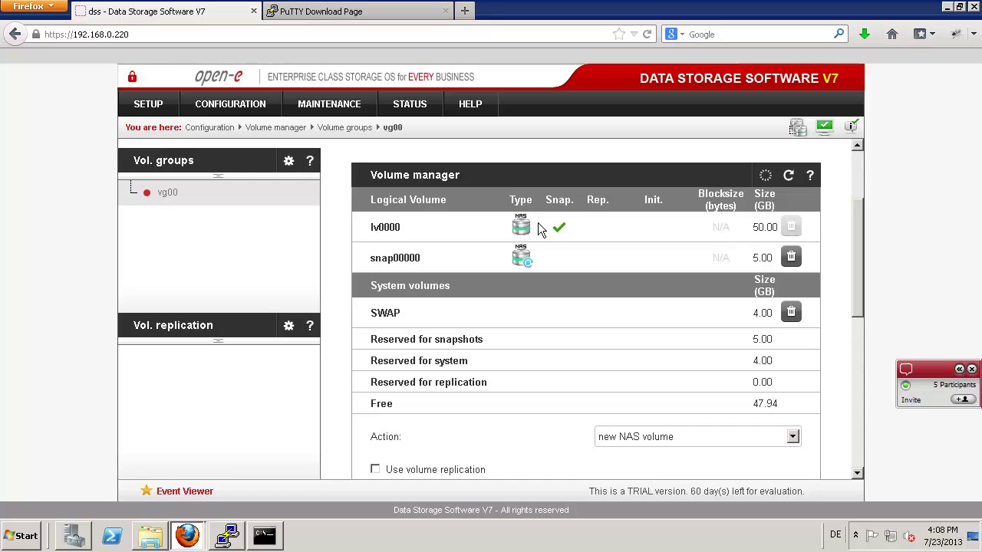
# - Add a second 30 GB NAS volume lv0001 to vg00, keeping the snapshot on lv0000
pyautogui.scroll(-3, 563, 291)
pyautogui.scroll(-5, 563, 292)
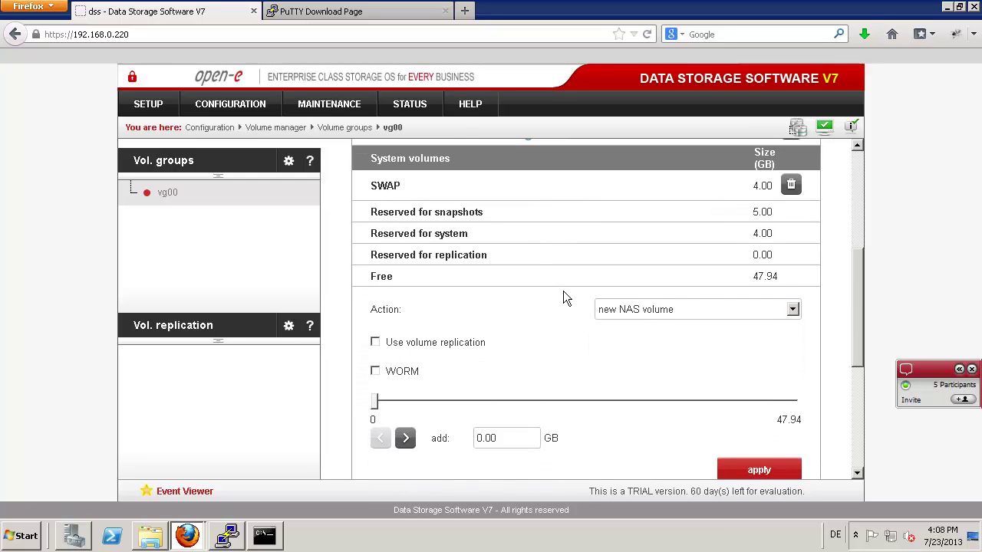
pyautogui.scroll(-2, 563, 291)
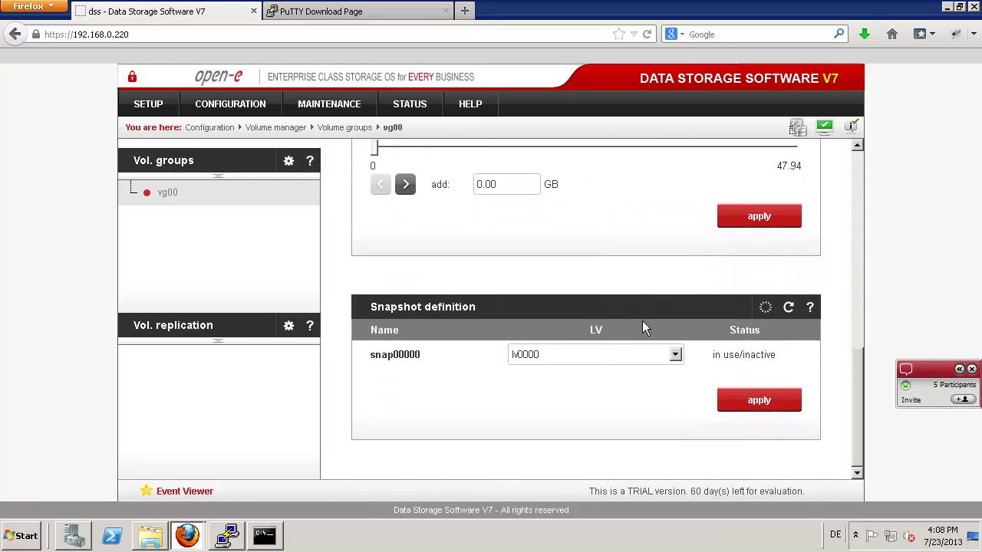
pyautogui.click(681, 355)
pyautogui.click(681, 355)
pyautogui.scroll(2, 644, 273)
pyautogui.scroll(4, 644, 280)
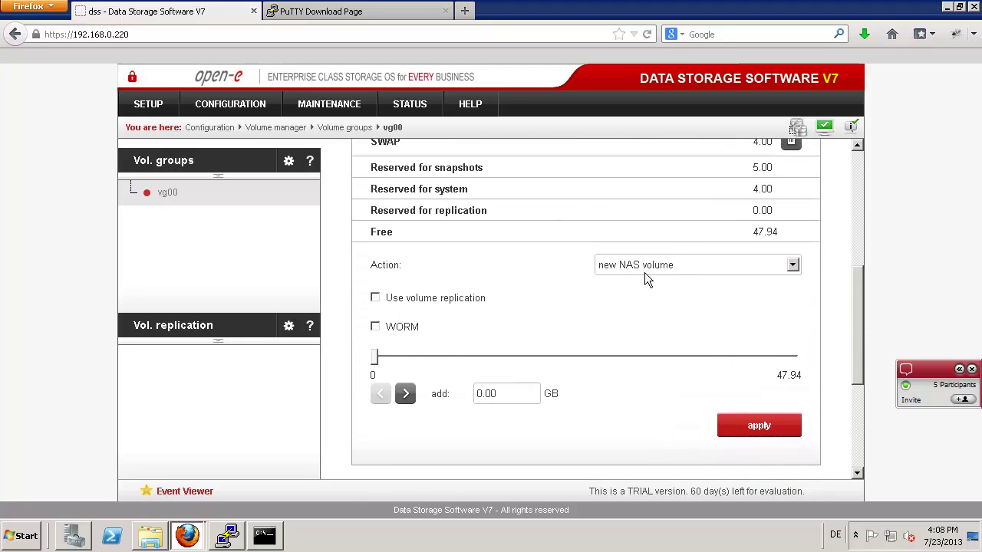
pyautogui.moveTo(519, 440); pyautogui.dragTo(431, 428)
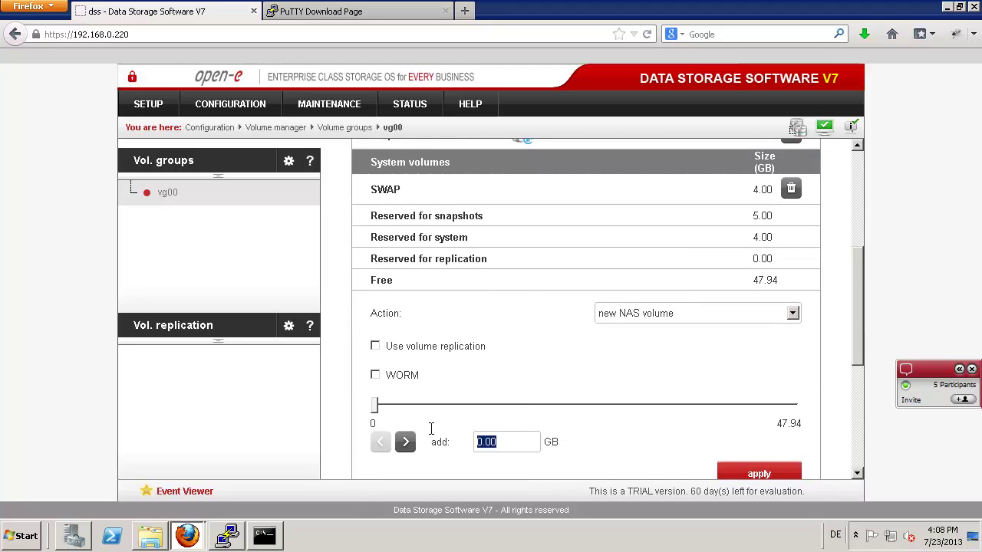
pyautogui.write('30')
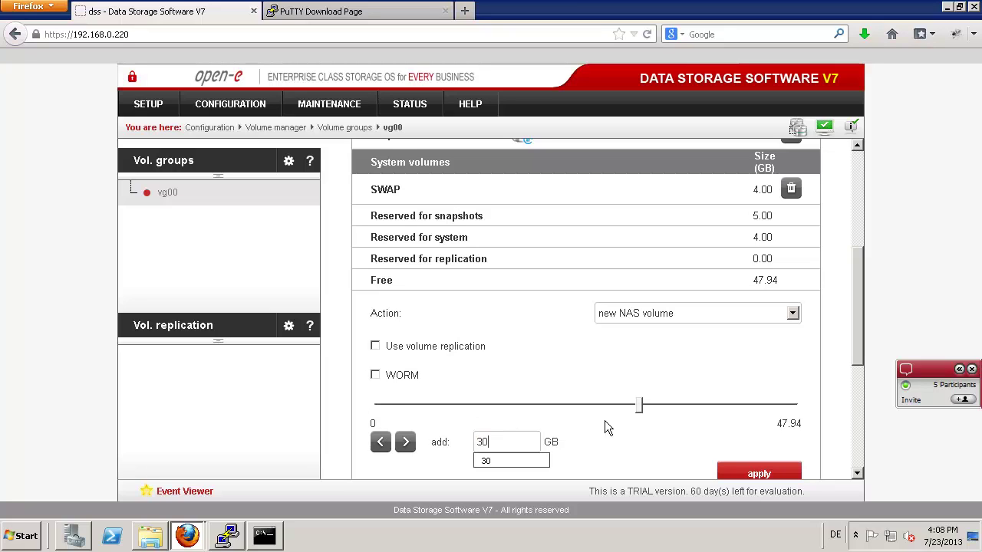
pyautogui.click(743, 468)
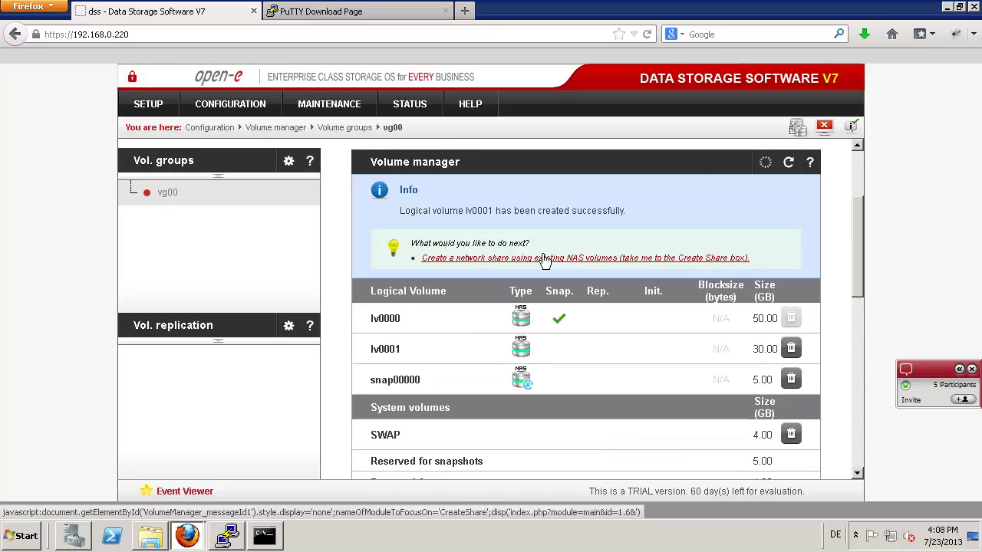
pyautogui.scroll(-3, 590, 359)
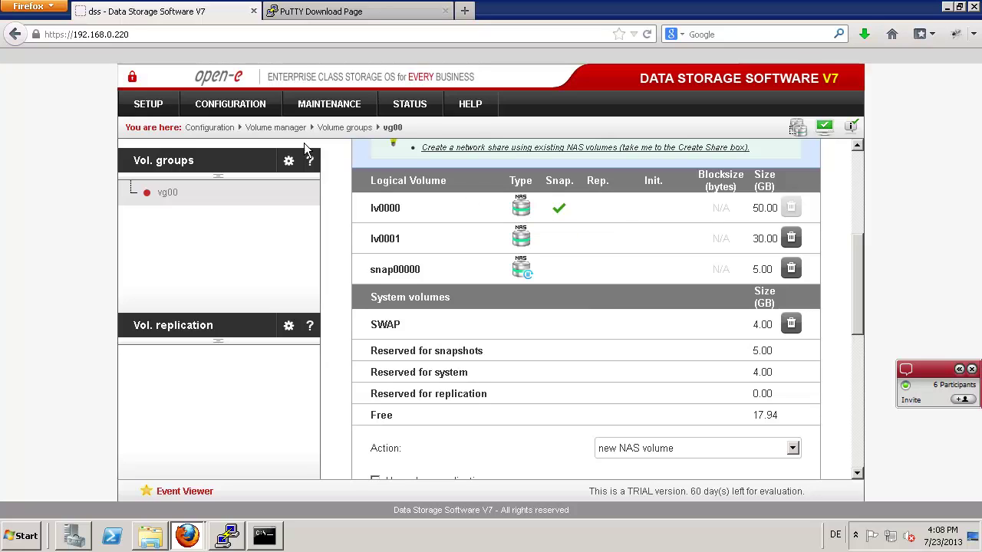
# - Create a share named 'data' on the default path /lv0000/data
pyautogui.moveTo(234, 106)
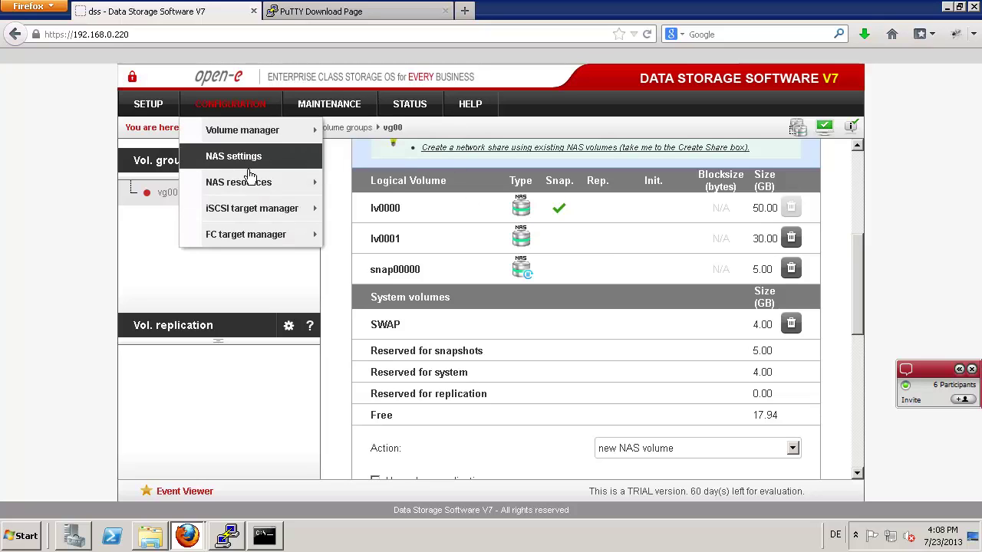
pyautogui.moveTo(253, 183)
pyautogui.click(360, 184)
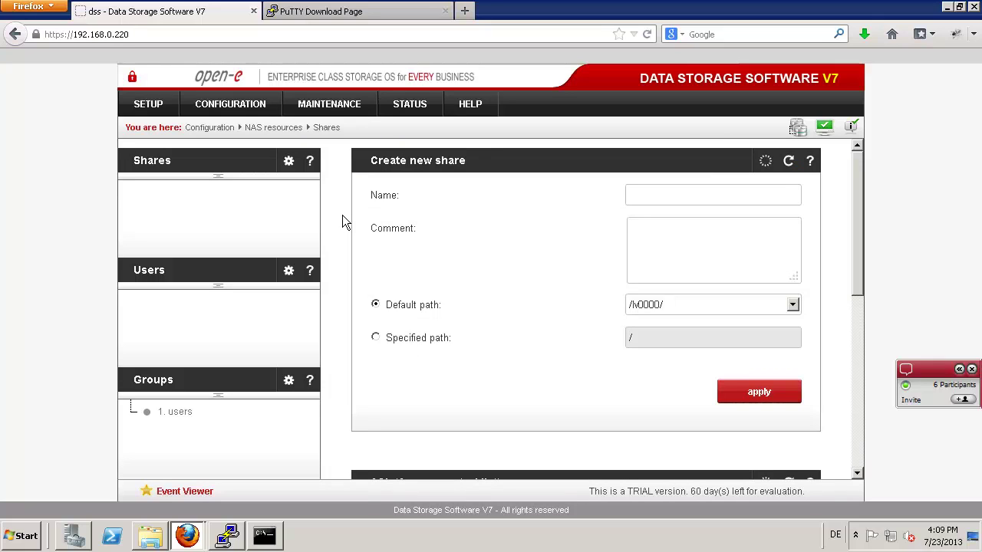
pyautogui.click(686, 194)
pyautogui.write('d')
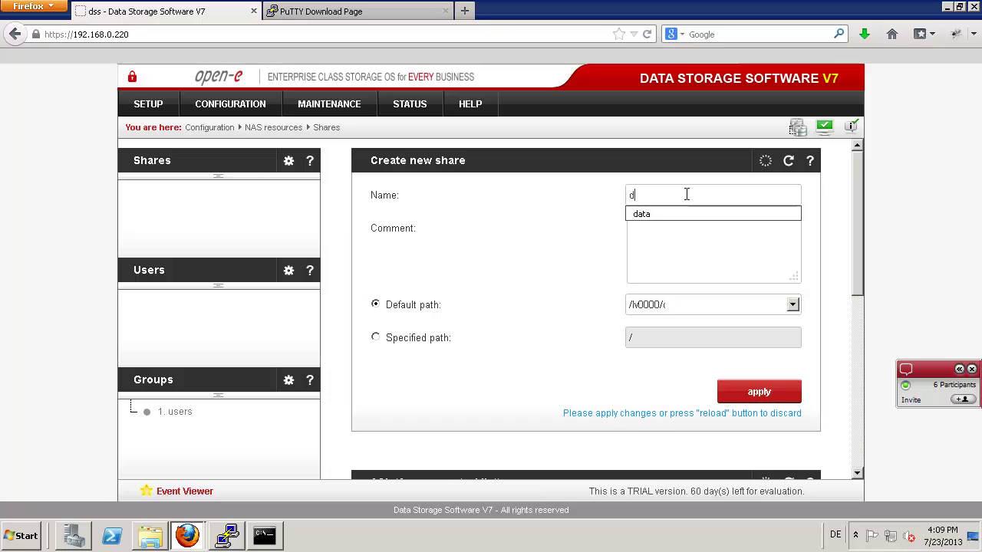
pyautogui.click(667, 212)
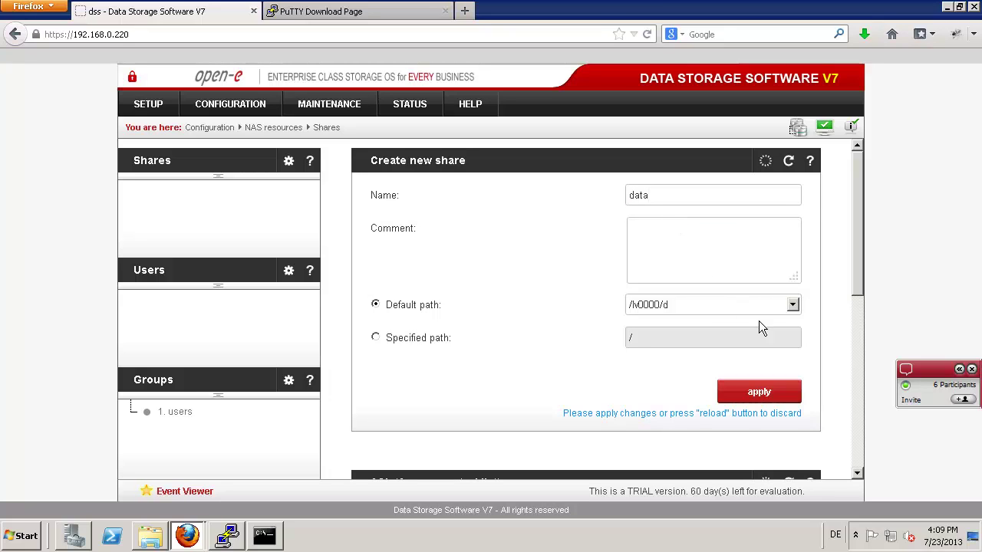
pyautogui.click(793, 305)
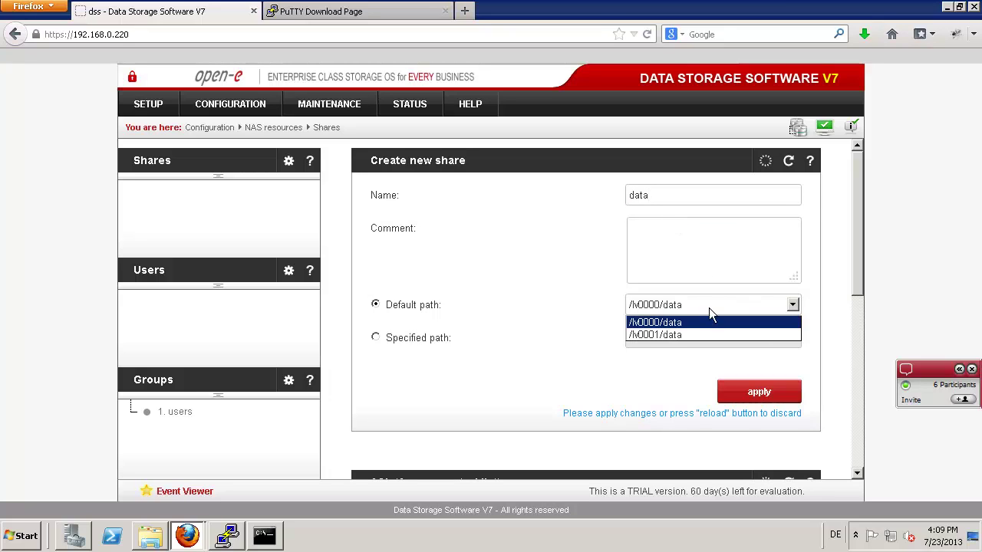
pyautogui.click(654, 324)
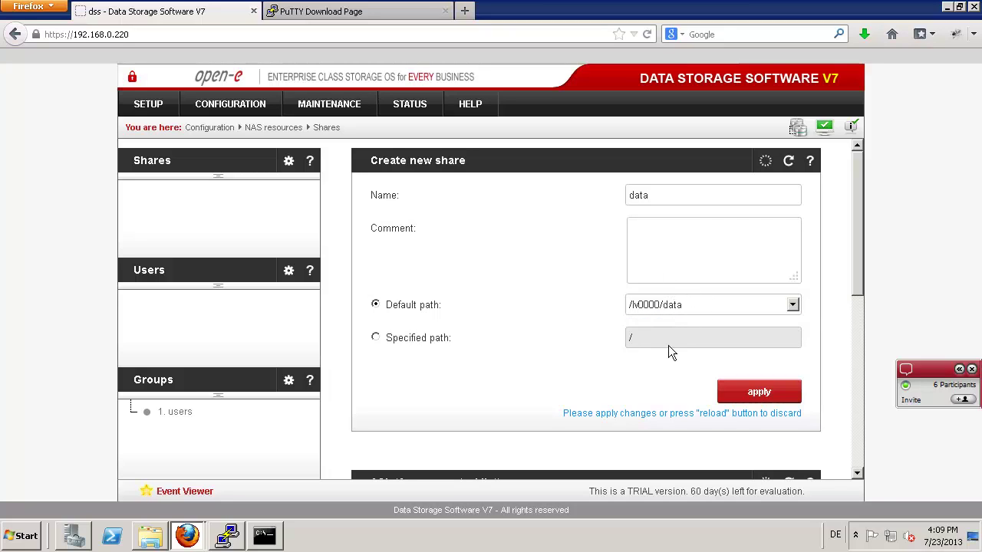
pyautogui.click(748, 392)
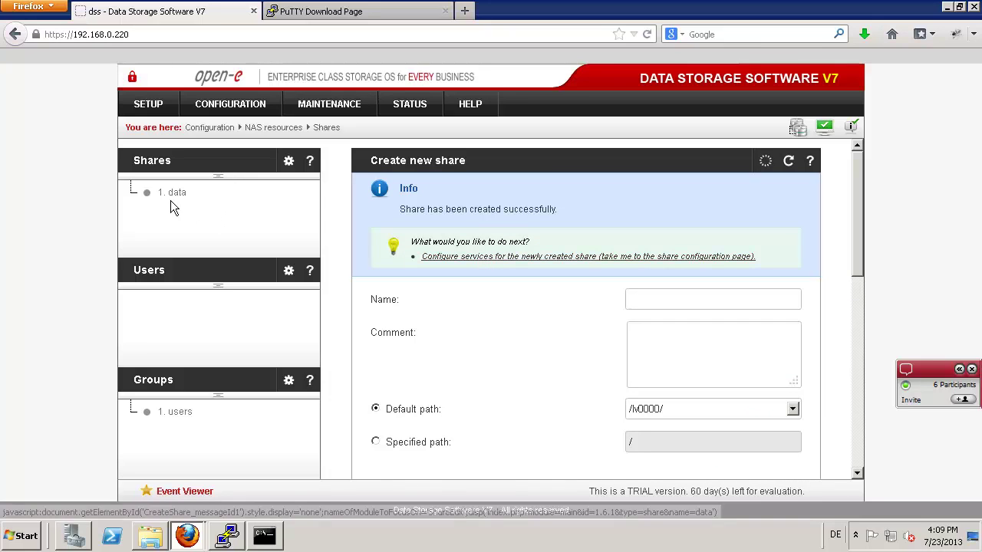
pyautogui.click(174, 192)
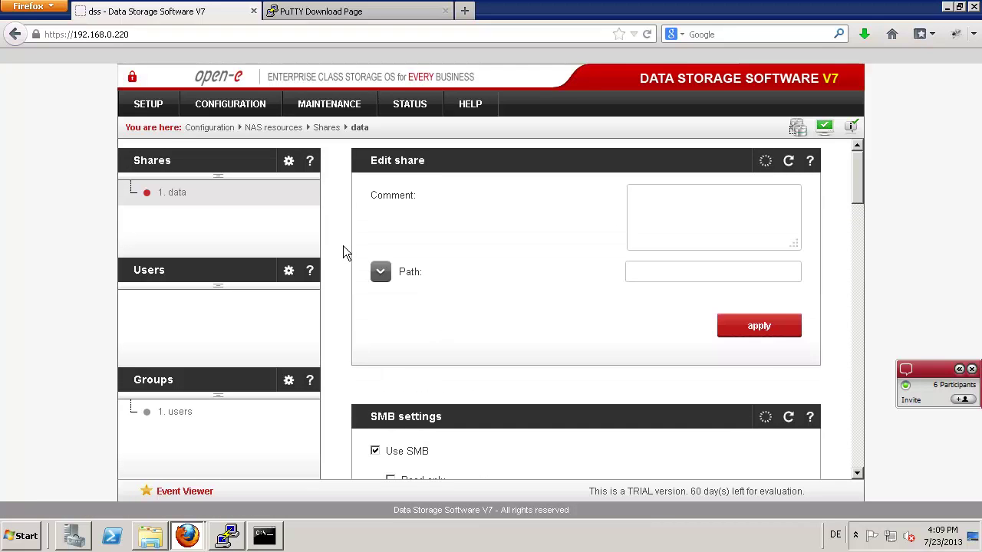
pyautogui.scroll(-5, 343, 253)
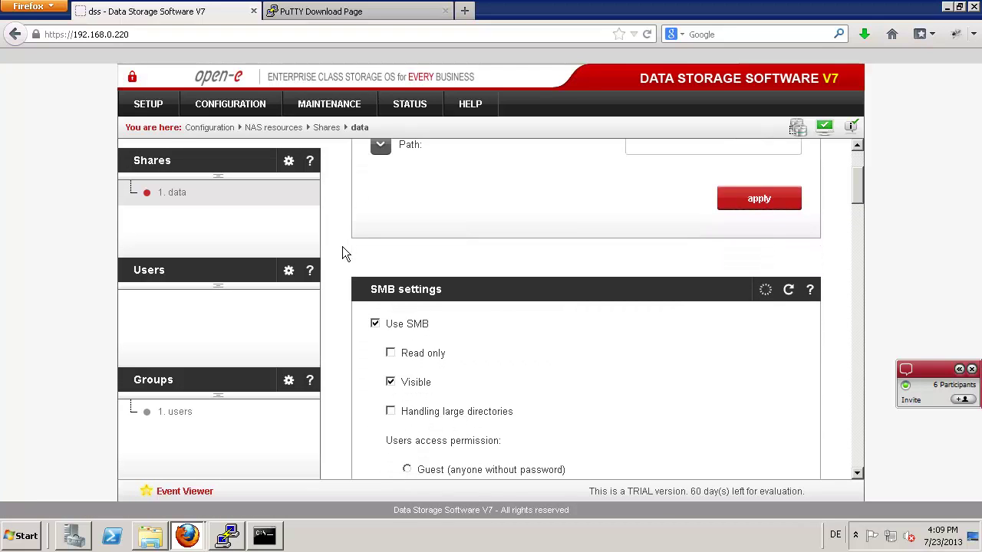
pyautogui.scroll(-1, 348, 246)
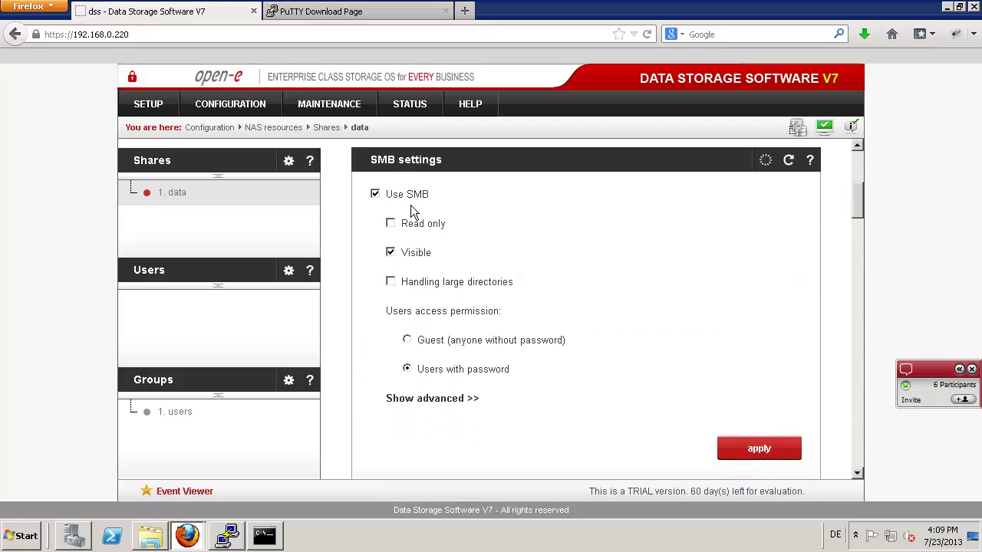
pyautogui.click(407, 340)
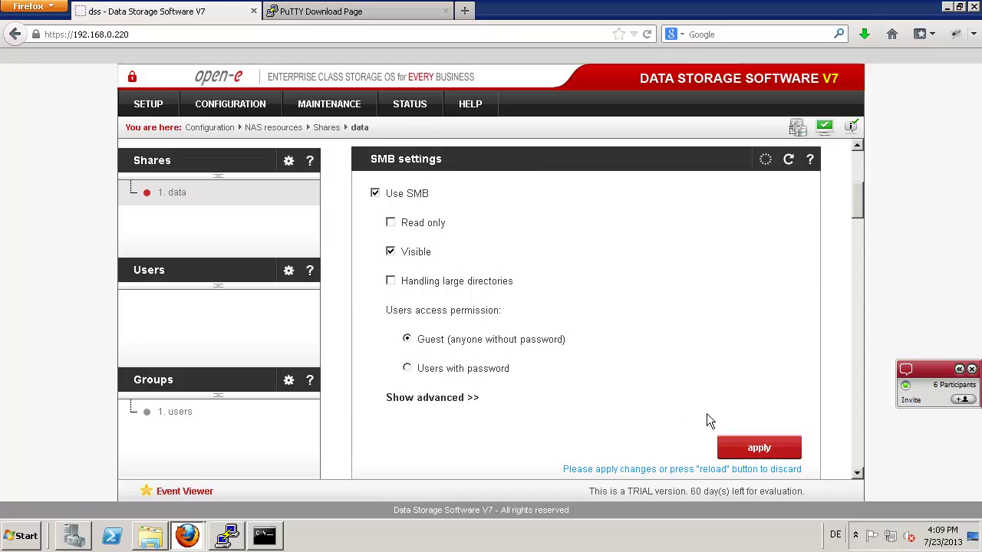
pyautogui.click(743, 449)
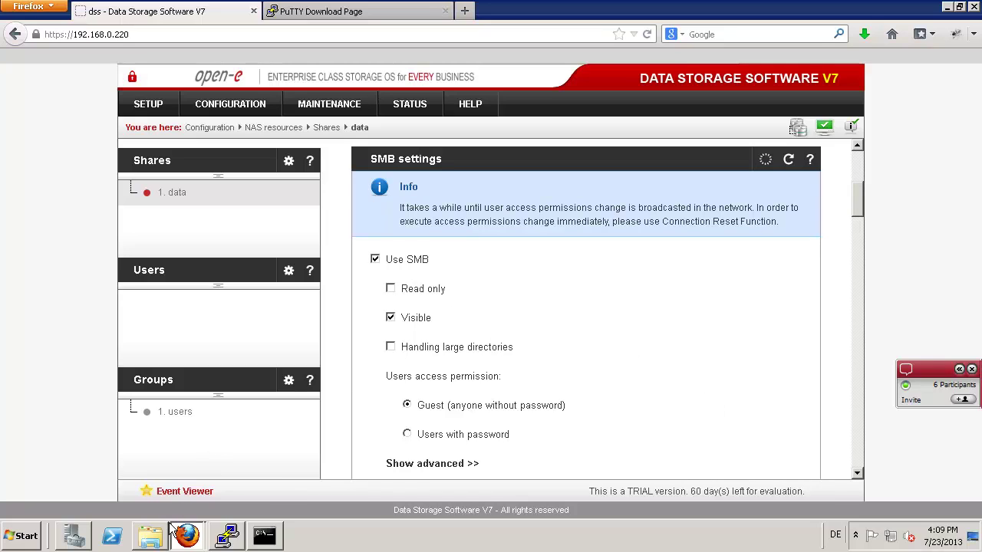
pyautogui.moveTo(153, 543)
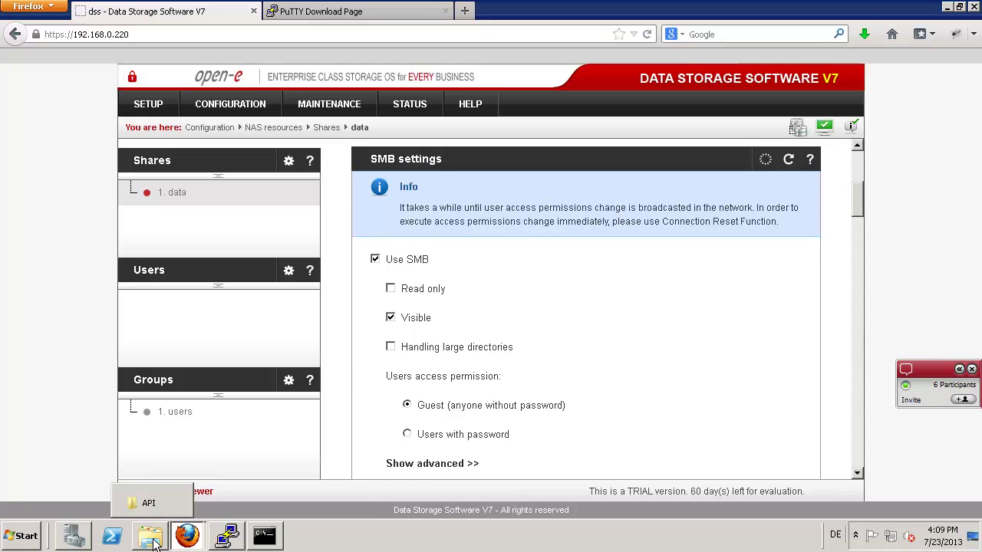
# - Look over the SETUP > Network interfaces page, then bring the API folder window forward
pyautogui.click(144, 106)
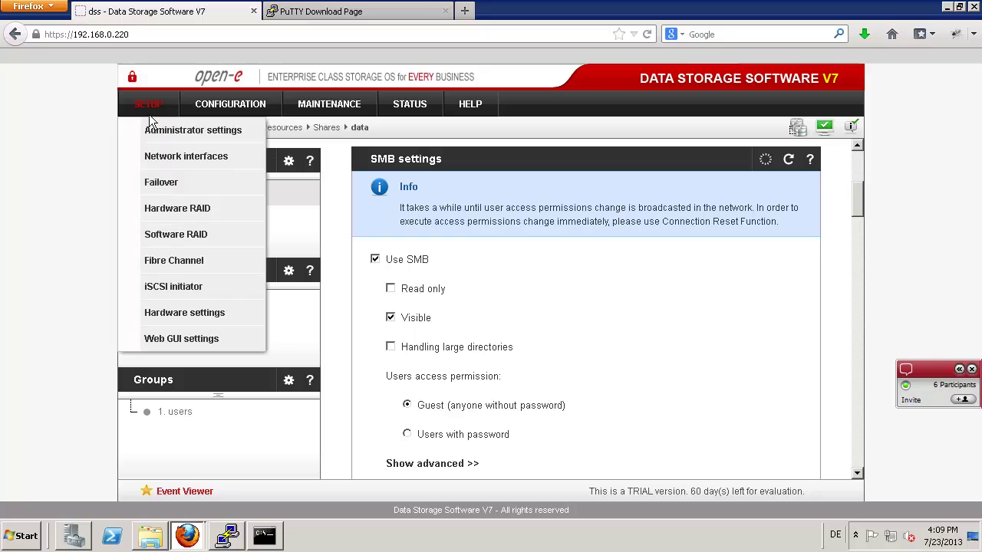
pyautogui.click(168, 158)
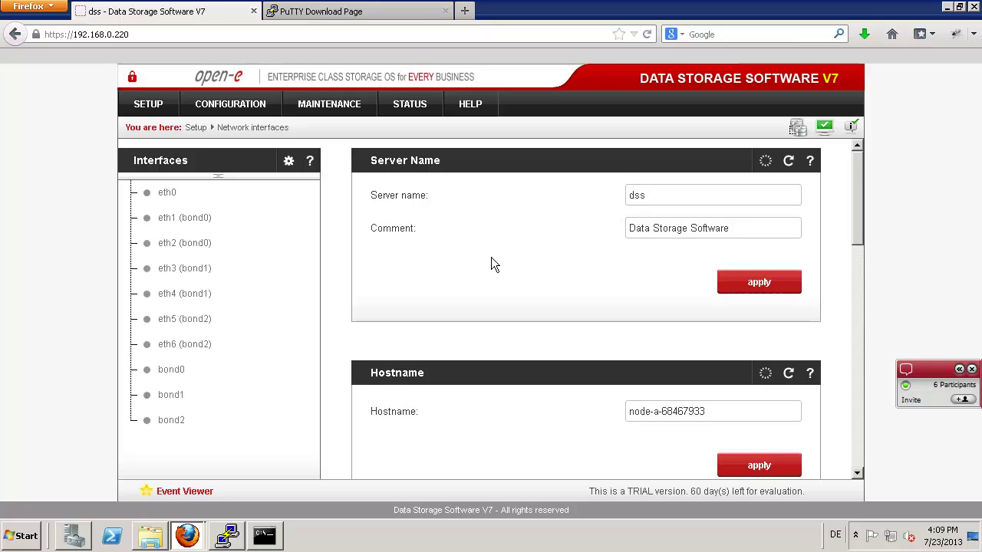
pyautogui.scroll(-1, 482, 263)
pyautogui.scroll(-2, 480, 261)
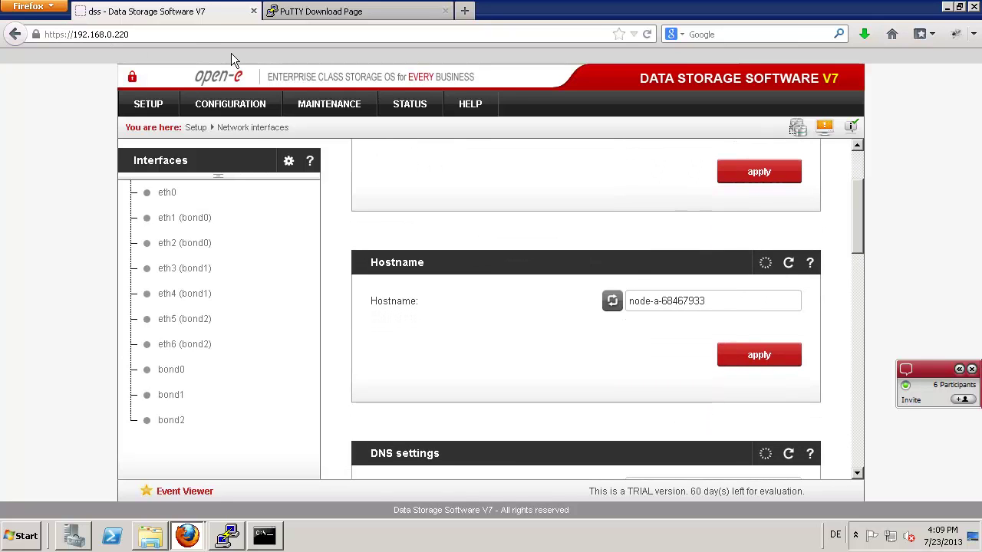
pyautogui.scroll(2, 387, 202)
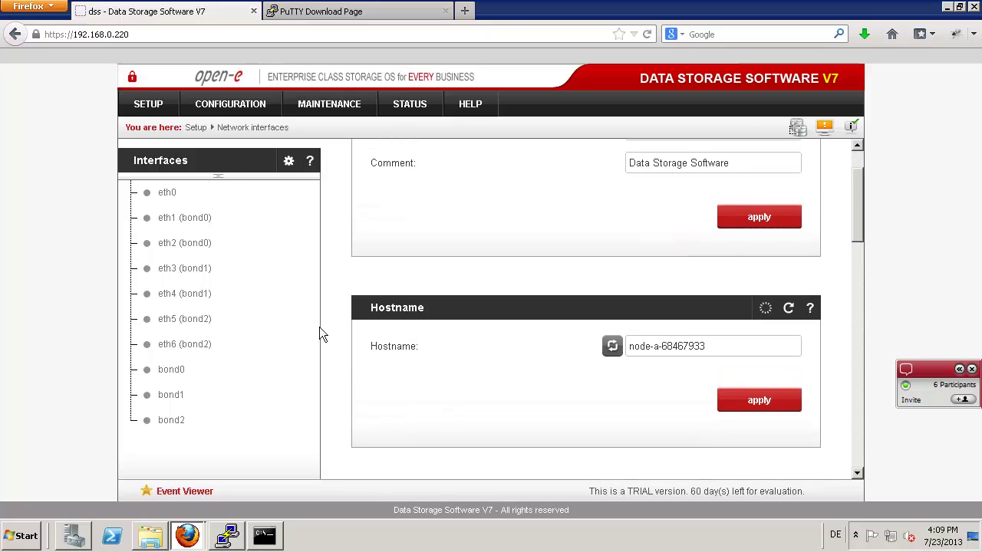
pyautogui.click(150, 536)
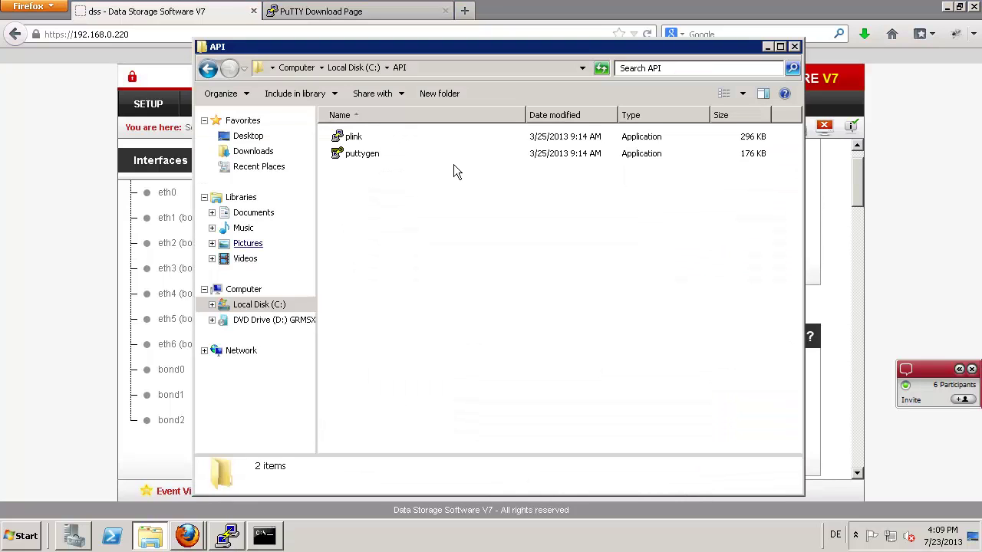
# - Go to \\dss\data, then copy the three DSS ISO files from Downloads
pyautogui.click(427, 69)
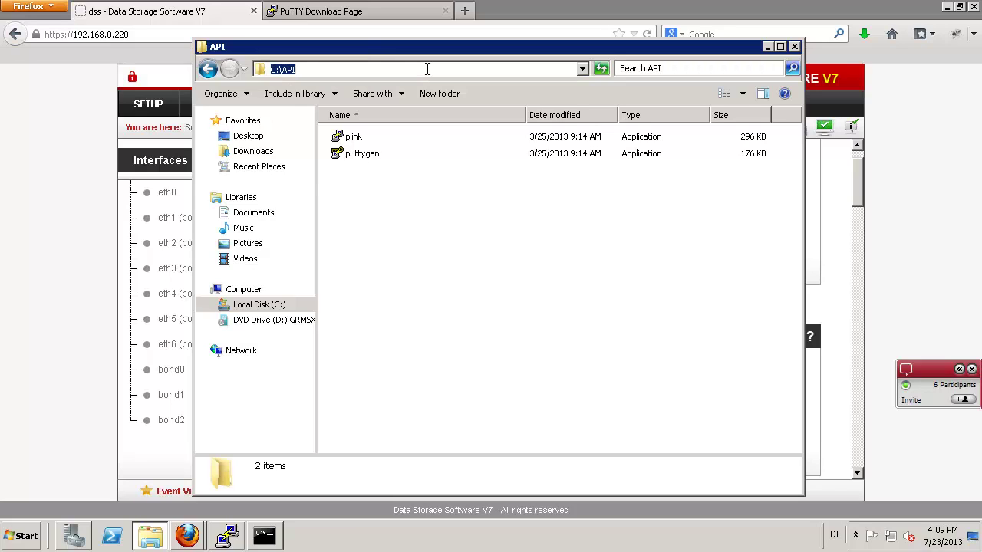
pyautogui.write('\\\\dss\\')
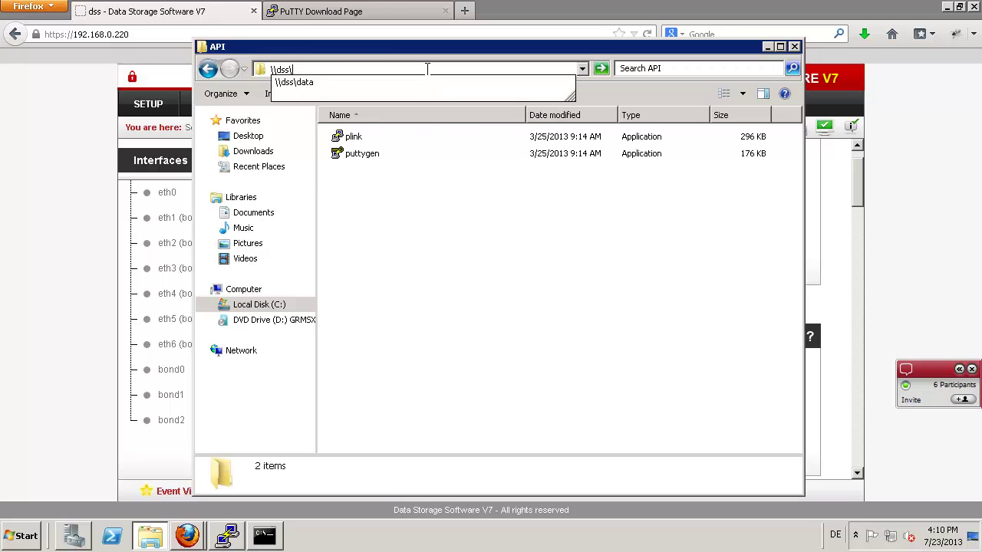
pyautogui.write('data')
pyautogui.press('Return')
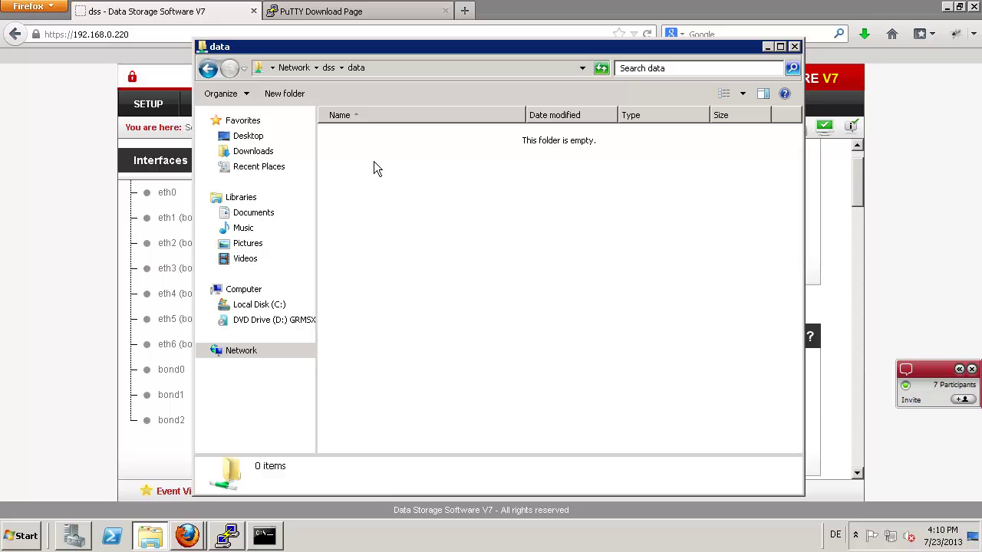
pyautogui.click(255, 152)
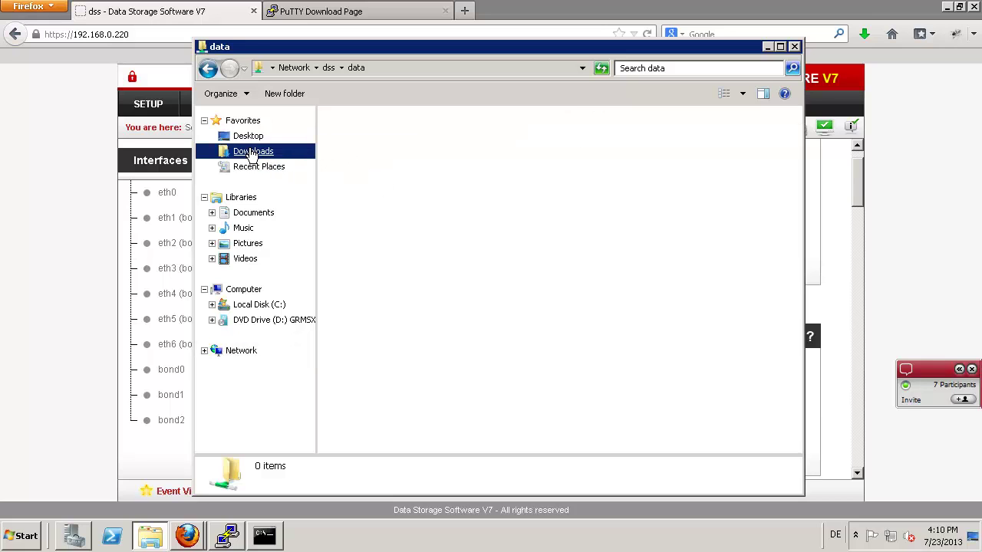
pyautogui.click(364, 158)
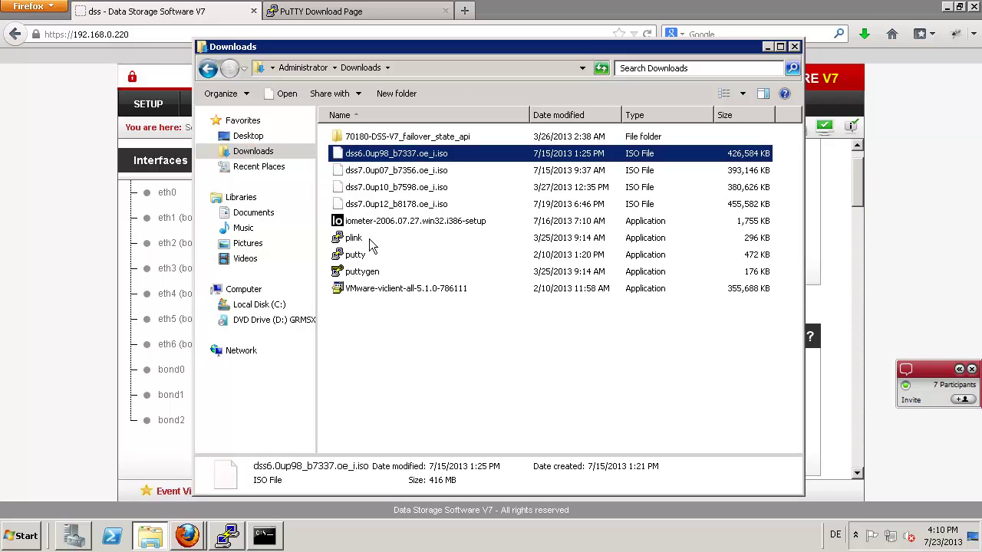
pyautogui.keyDown('shift'); pyautogui.click(395, 188); pyautogui.keyUp('shift')
pyautogui.rightClick(395, 187)
pyautogui.click(407, 262)
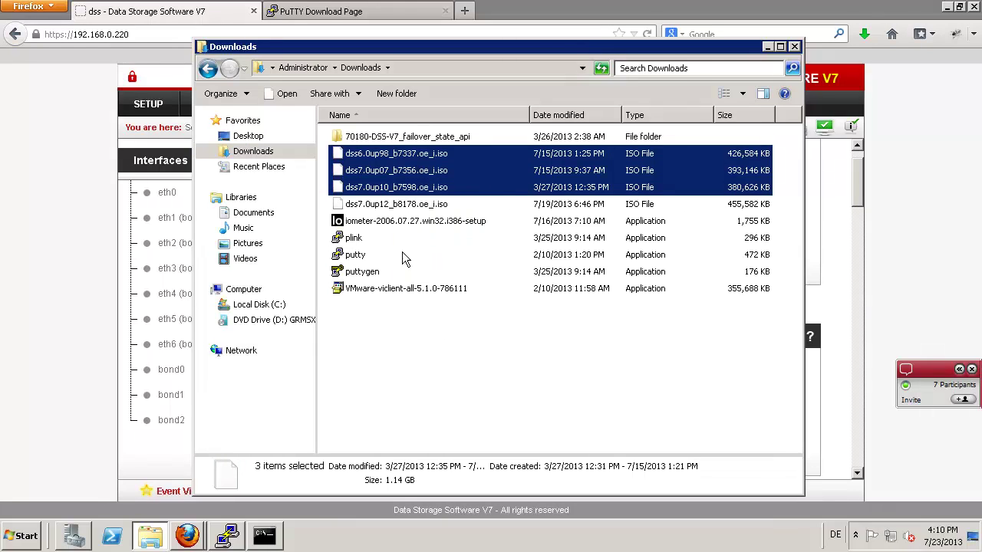
# - Create 'New folder' on the dss data share and paste the three ISO files into it
pyautogui.click(211, 69)
pyautogui.rightClick(372, 173)
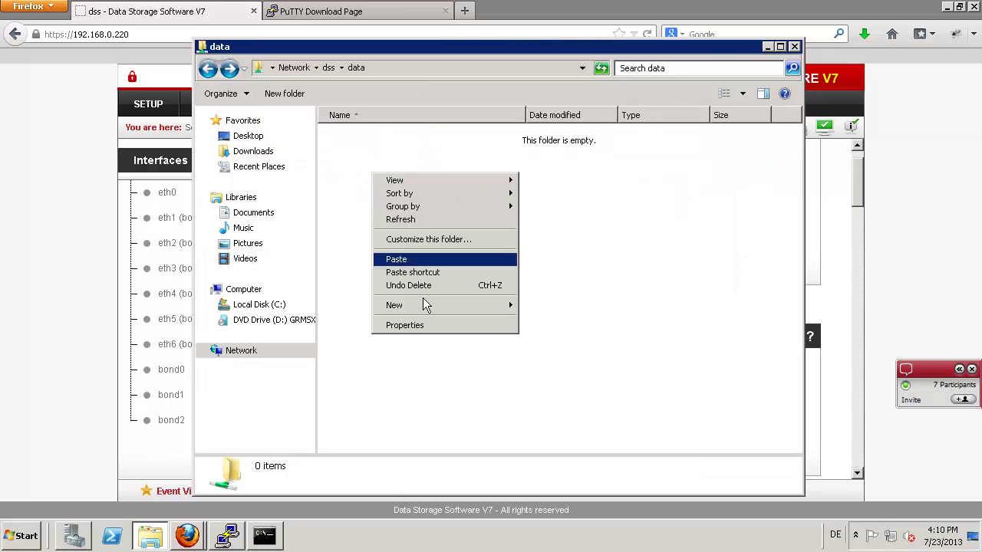
pyautogui.moveTo(430, 304)
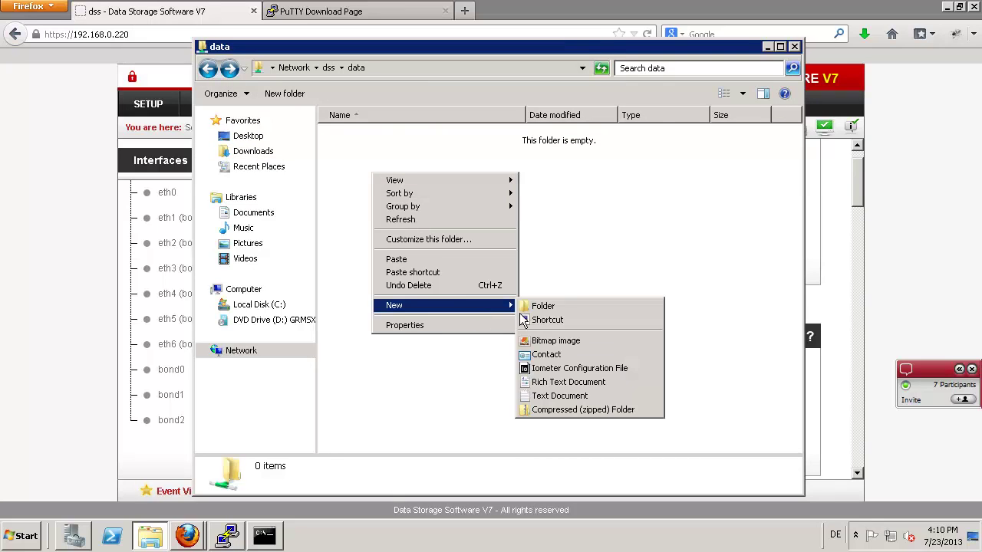
pyautogui.click(537, 304)
pyautogui.moveTo(386, 136); pyautogui.dragTo(366, 136)
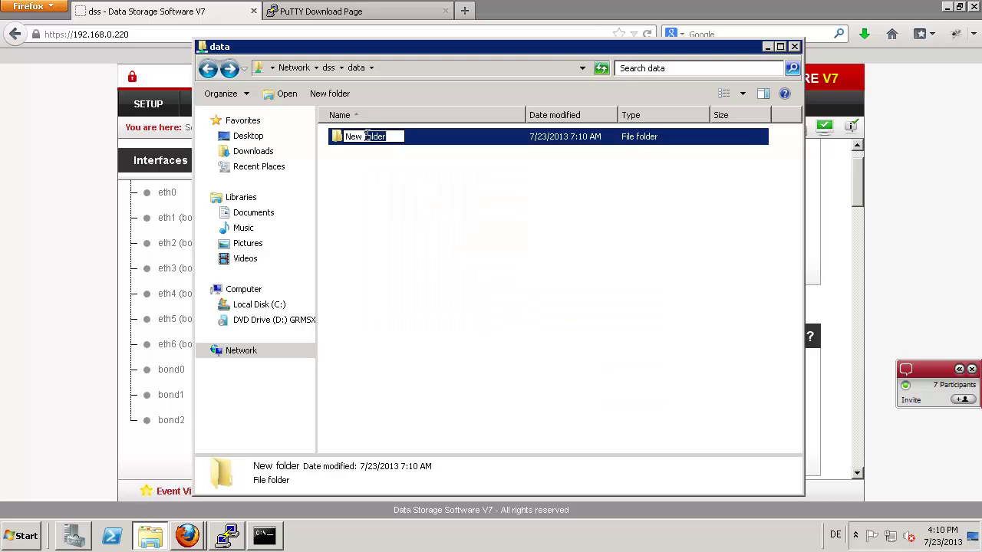
pyautogui.click(354, 158)
pyautogui.doubleClick(359, 139)
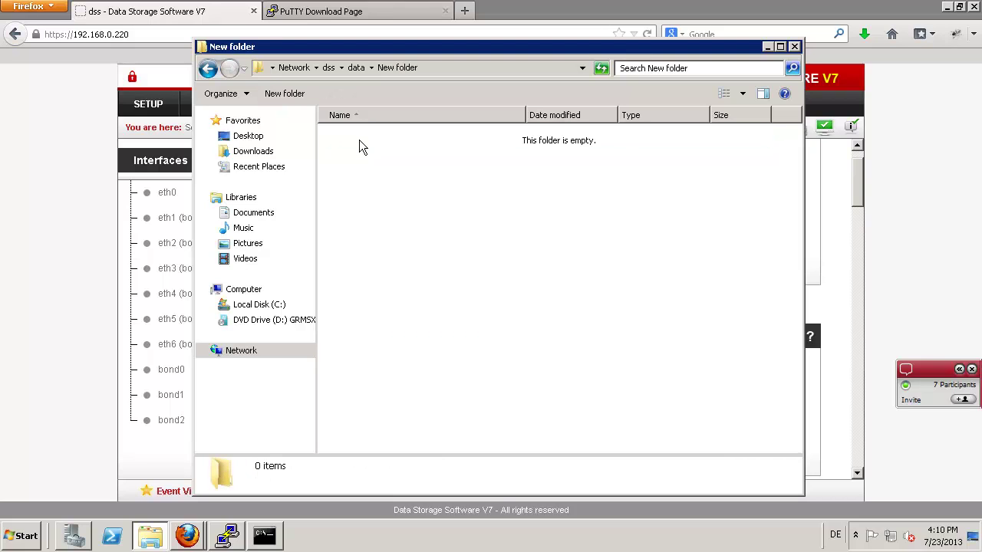
pyautogui.rightClick(359, 139)
pyautogui.click(386, 228)
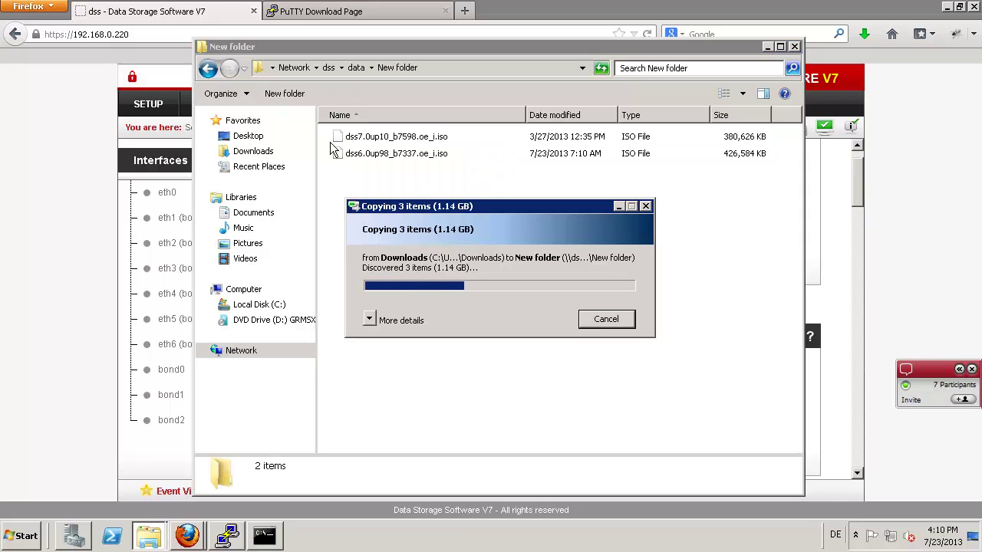
pyautogui.click(39, 157)
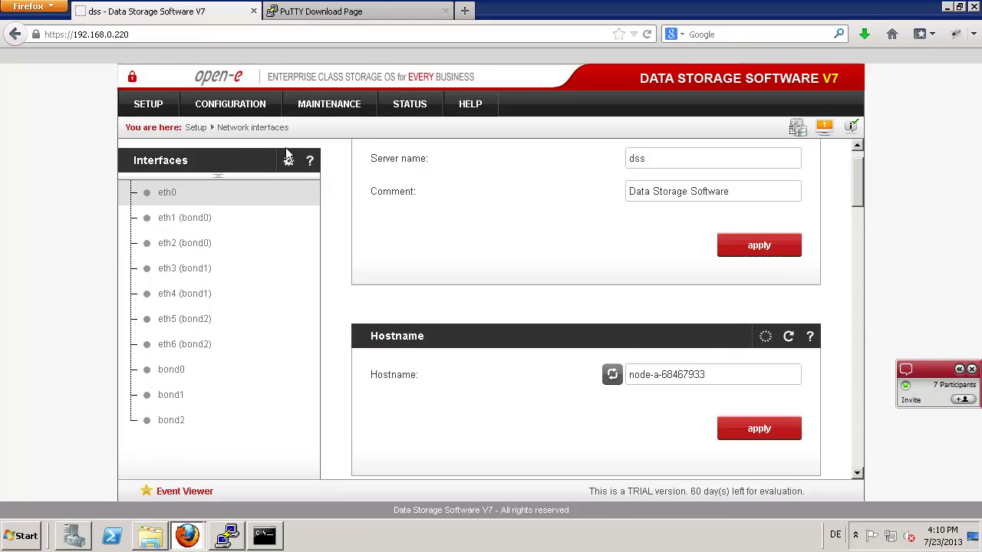
# - On the NAS Shares page, set a specified path of snap00000 for the new share
pyautogui.click(232, 102)
pyautogui.moveTo(244, 183)
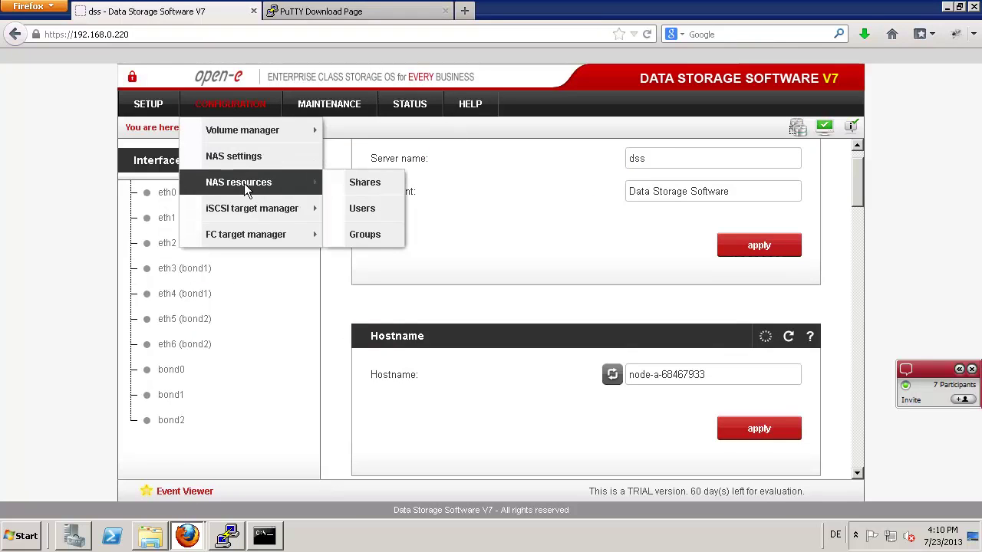
pyautogui.click(351, 189)
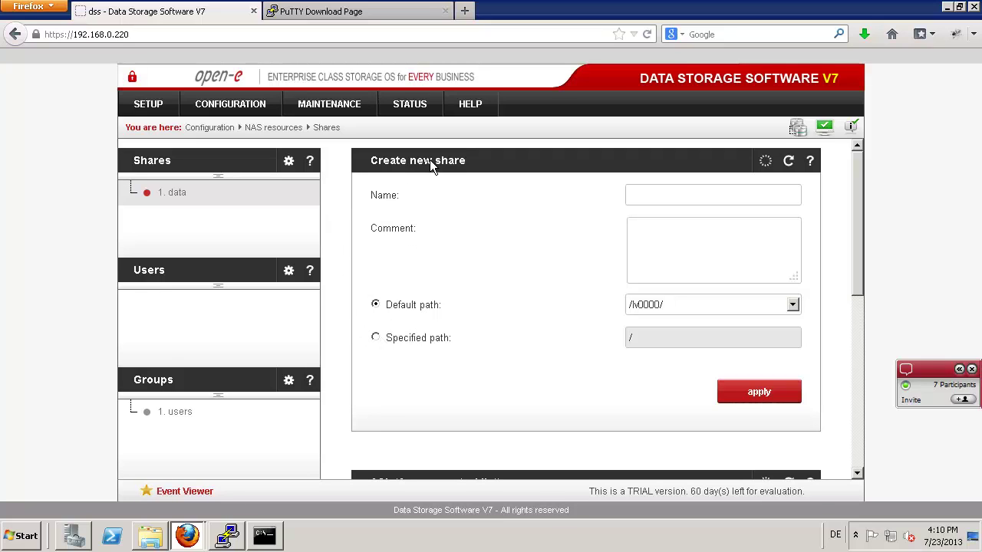
pyautogui.click(375, 336)
pyautogui.scroll(-2, 374, 341)
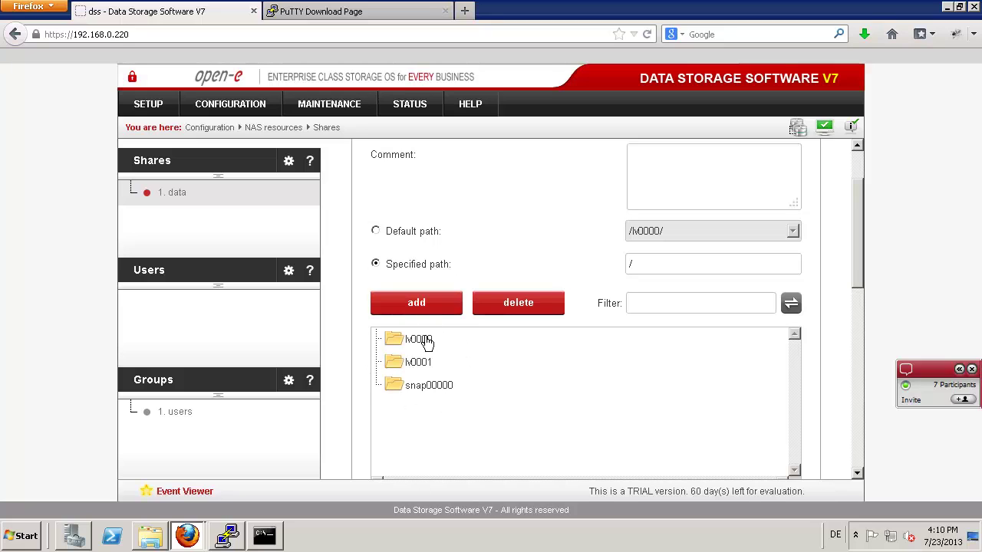
pyautogui.click(429, 386)
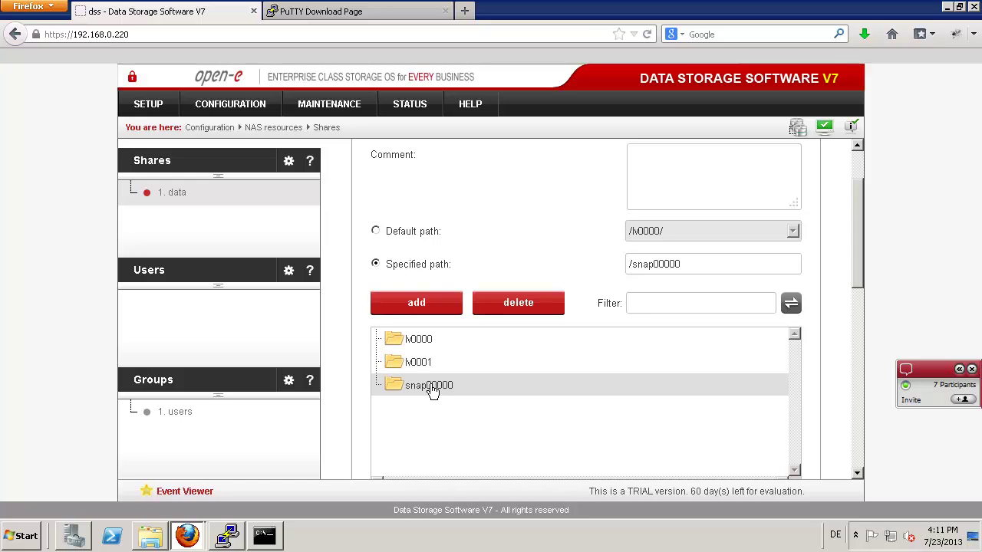
pyautogui.scroll(3, 537, 256)
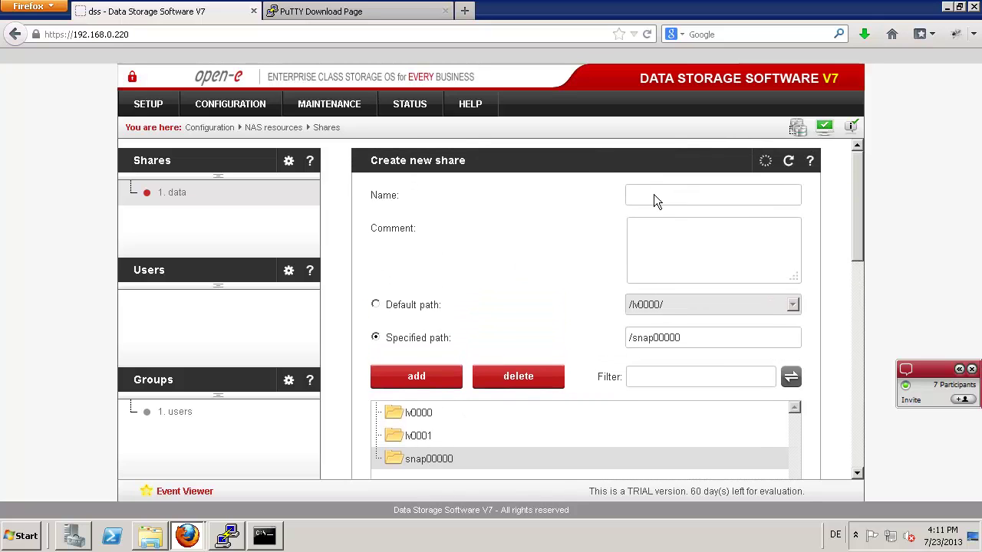
# - Name the share snap-data and try to create it, which fails
pyautogui.click(653, 194)
pyautogui.write('s')
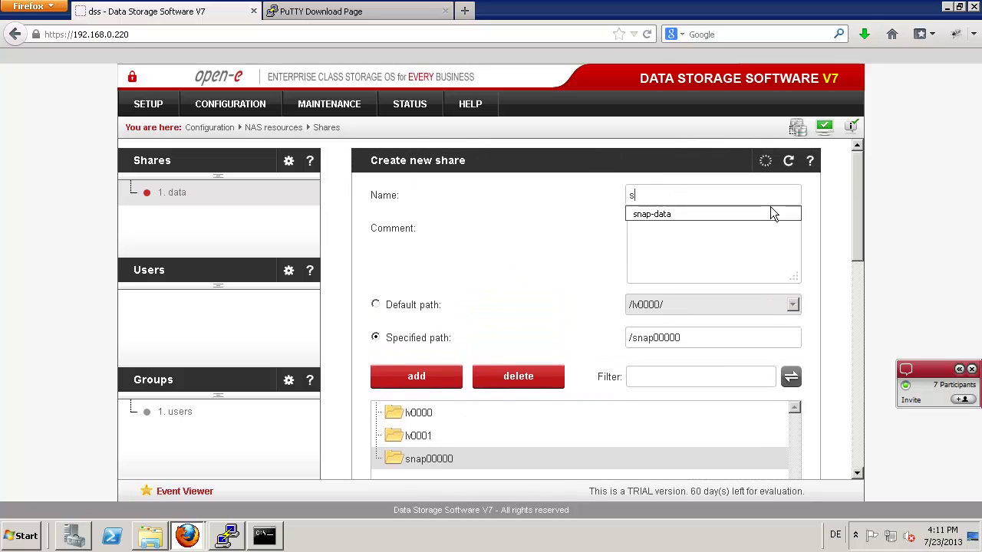
pyautogui.press('Down')
pyautogui.press('Tab')
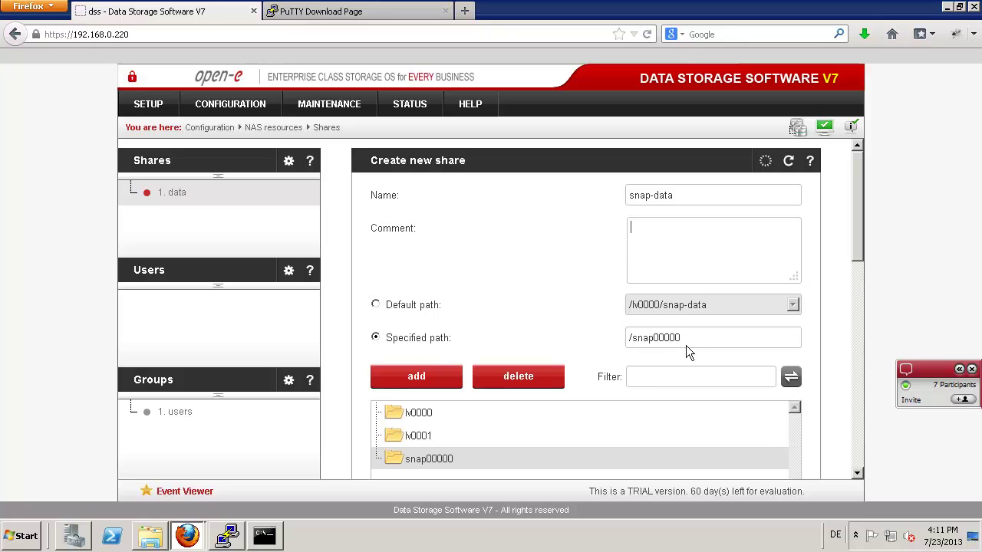
pyautogui.scroll(-3, 561, 317)
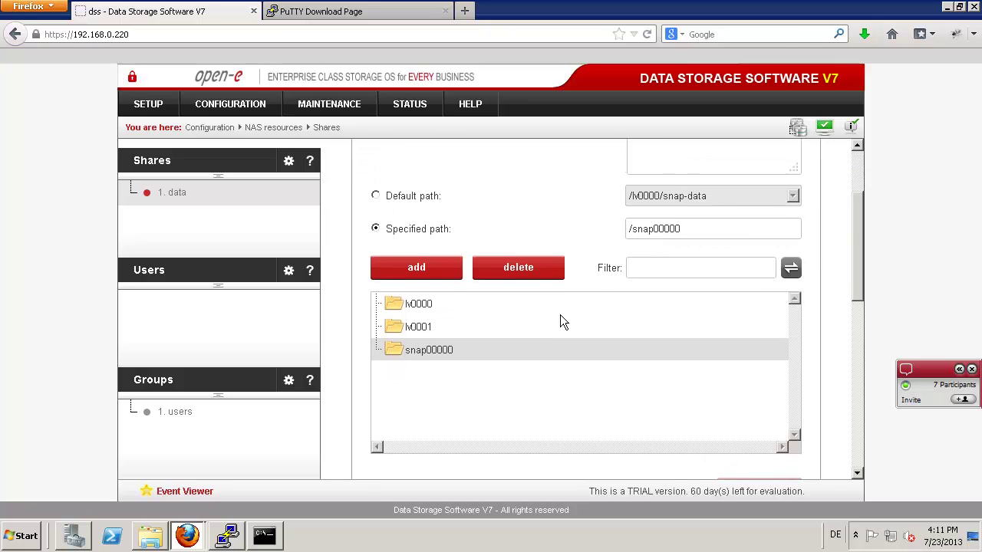
pyautogui.scroll(-1, 560, 317)
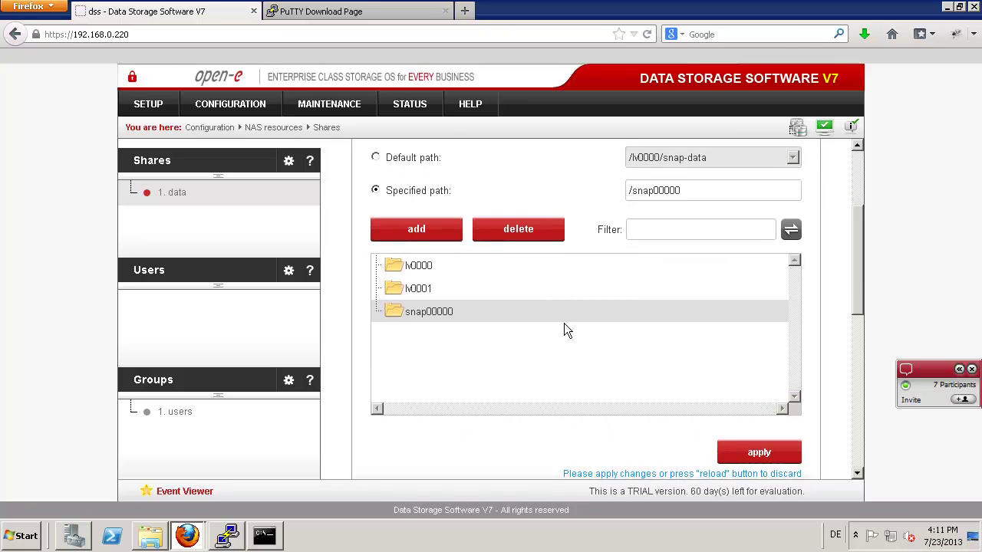
pyautogui.click(743, 454)
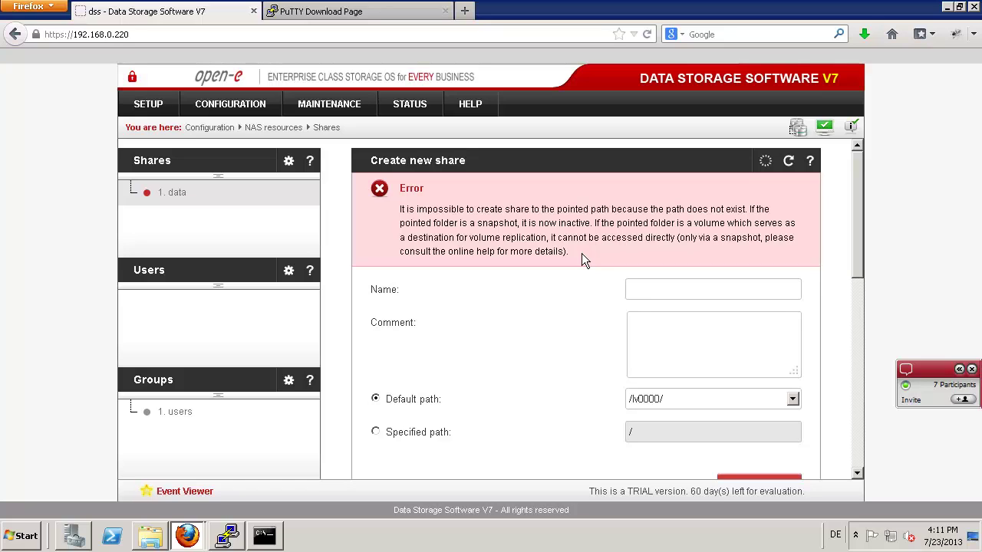
# - Start the snap00000 snapshot task of vg00 from the Maintenance Snapshot page
pyautogui.click(317, 101)
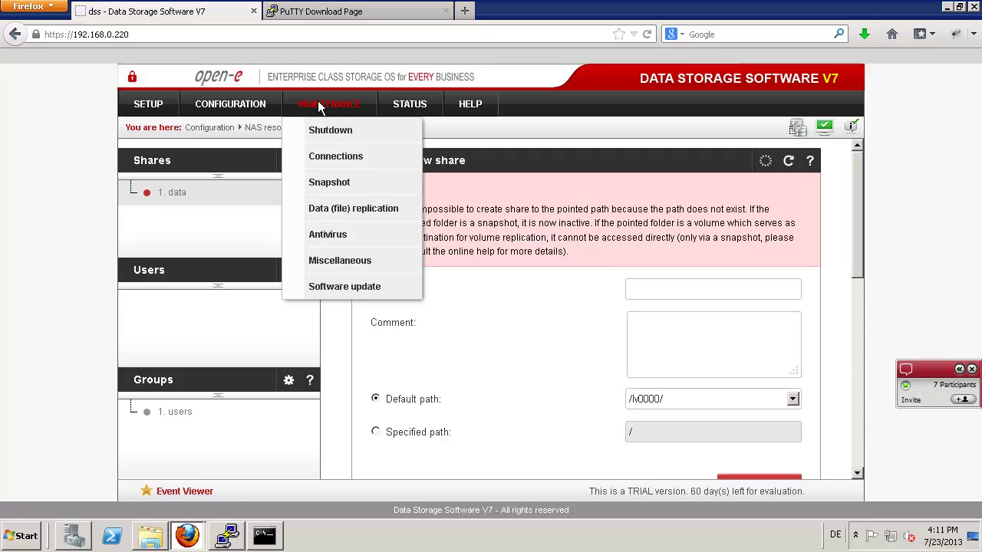
pyautogui.click(332, 183)
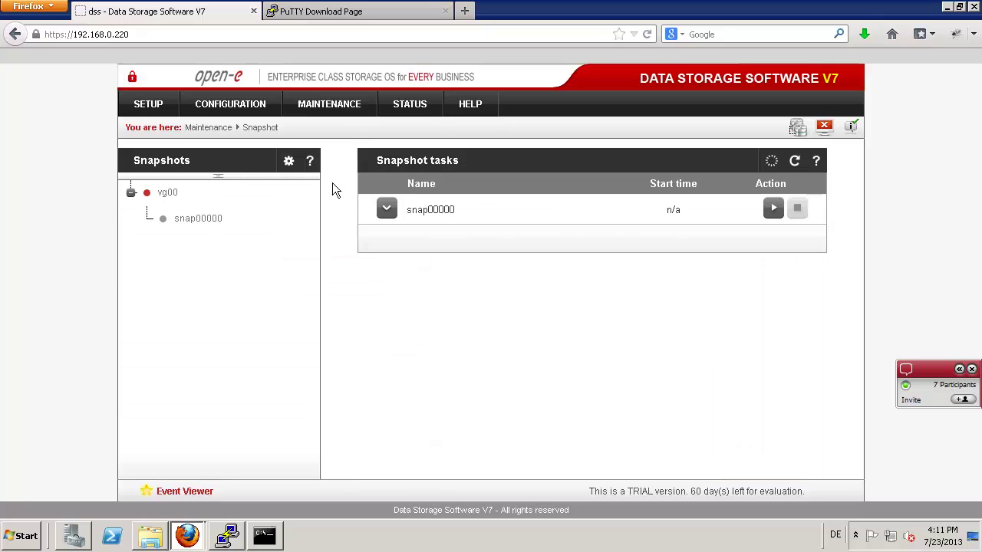
pyautogui.click(773, 208)
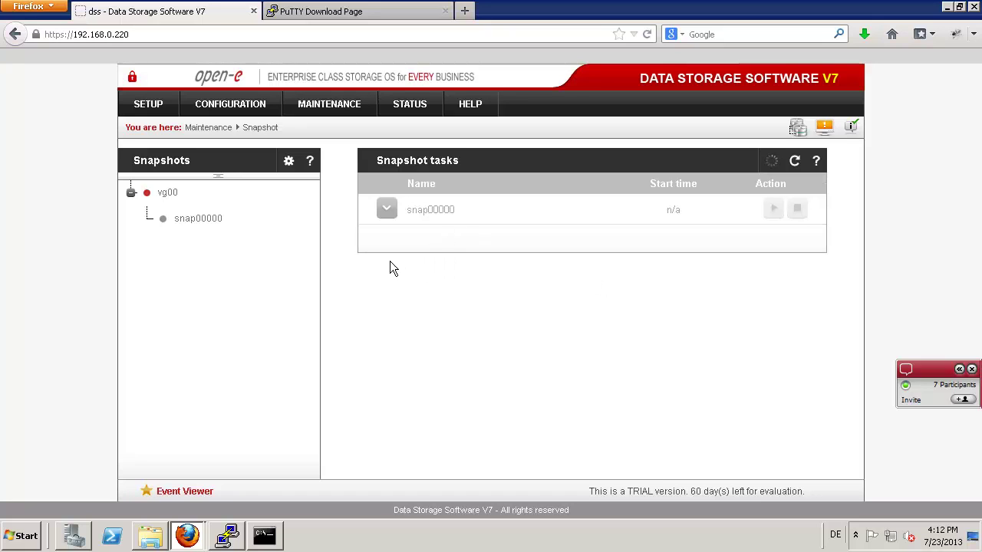
# - Begin a new share with a specified path set to the snap00000 folder
pyautogui.moveTo(236, 101)
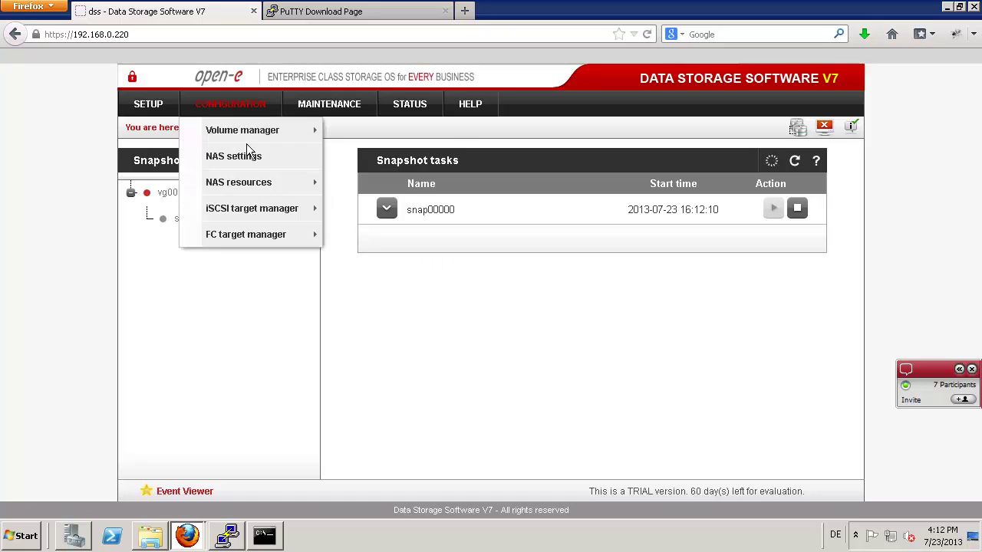
pyautogui.moveTo(259, 182)
pyautogui.click(346, 193)
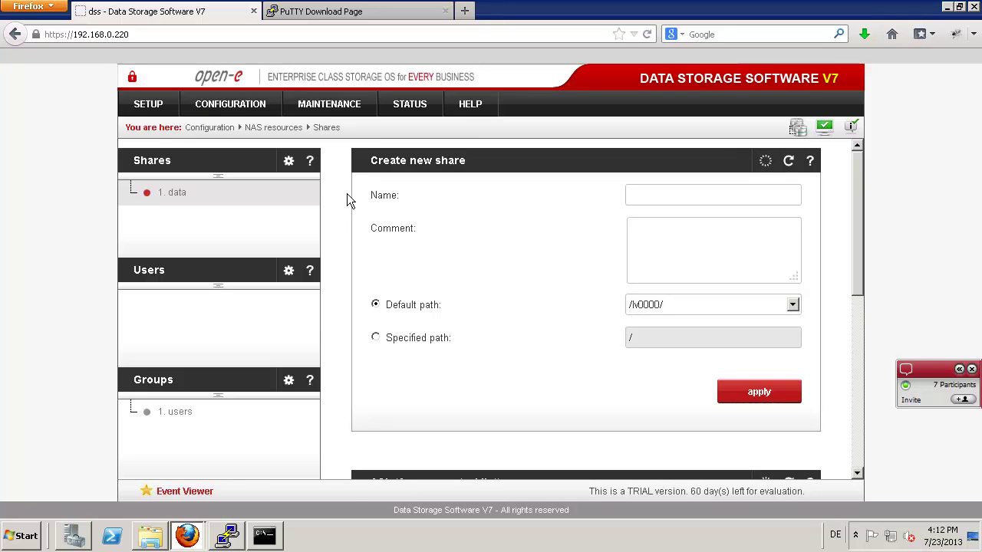
pyautogui.click(377, 342)
pyautogui.scroll(-1, 415, 360)
pyautogui.scroll(-2, 414, 361)
pyautogui.click(428, 393)
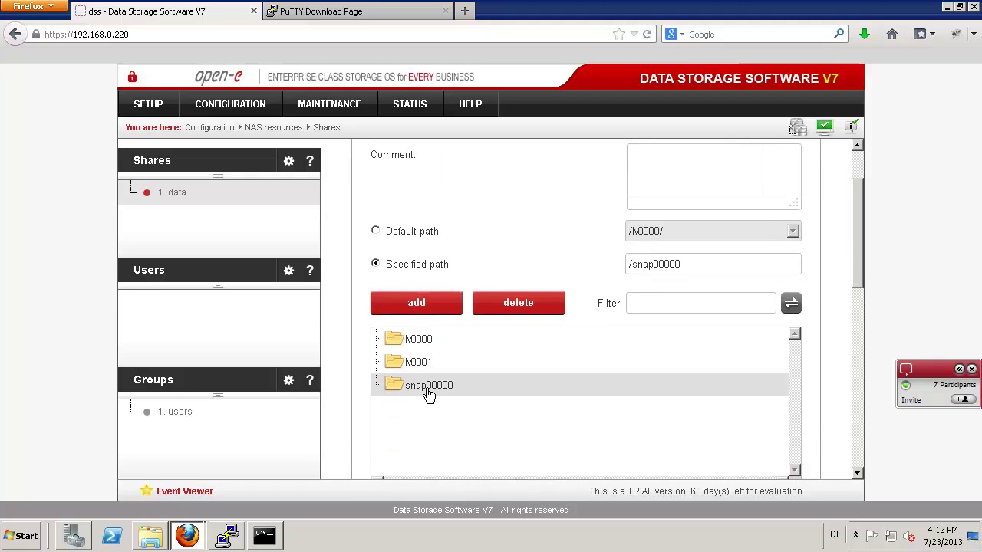
pyautogui.scroll(3, 461, 345)
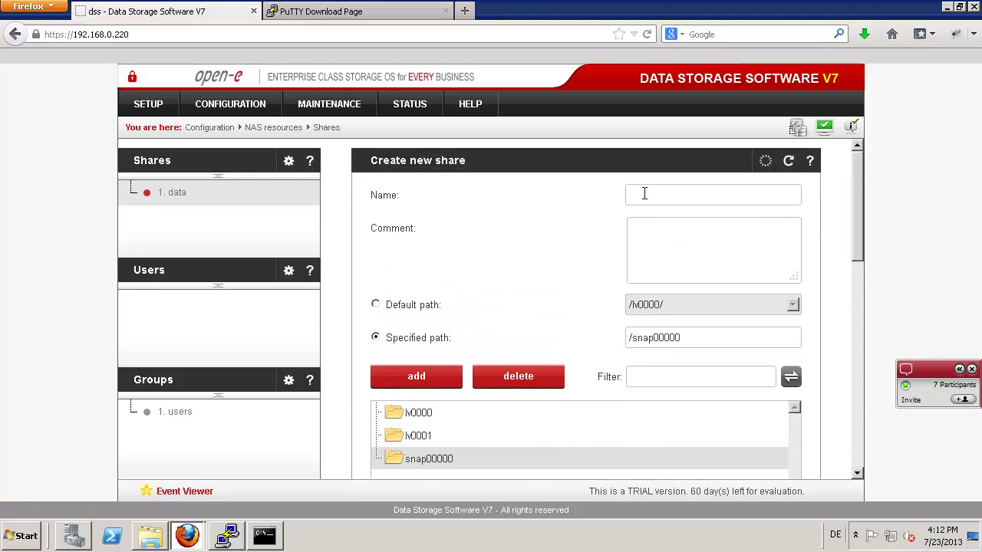
# - Name the share snap-data and create it
pyautogui.click(653, 195)
pyautogui.write('s')
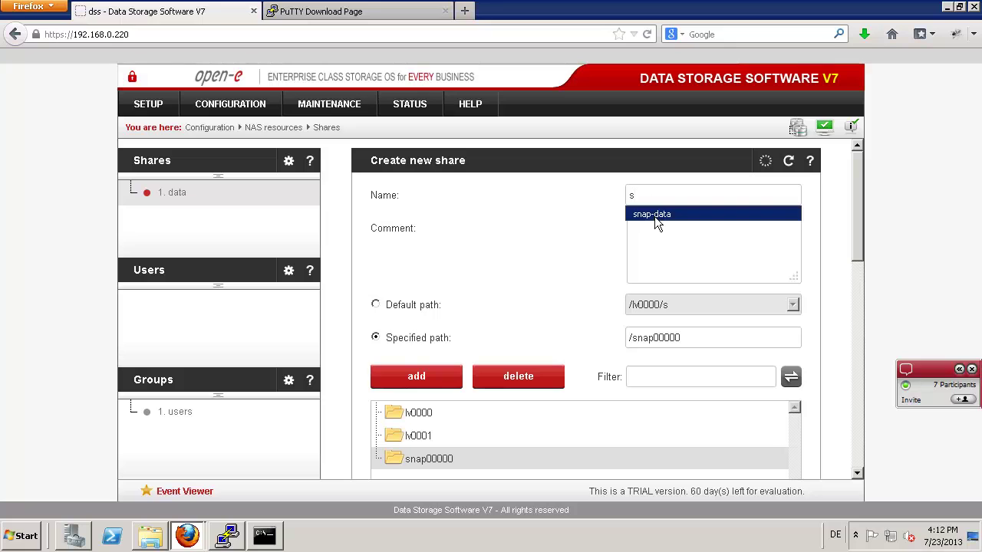
pyautogui.click(654, 215)
pyautogui.scroll(-1, 664, 426)
pyautogui.scroll(-3, 663, 418)
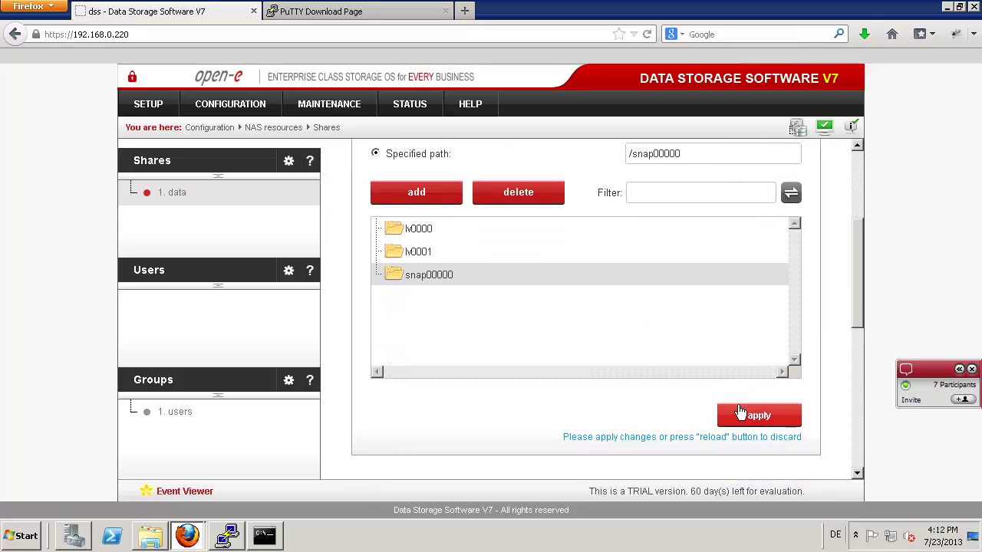
pyautogui.click(742, 411)
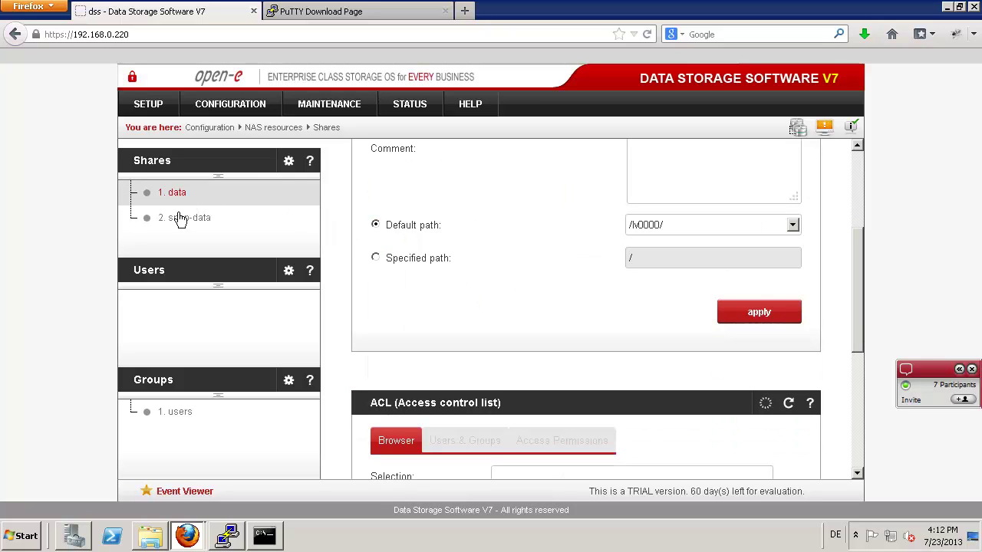
# - Set snap-data's SMB access to Guest (anyone without password) and apply it
pyautogui.click(179, 219)
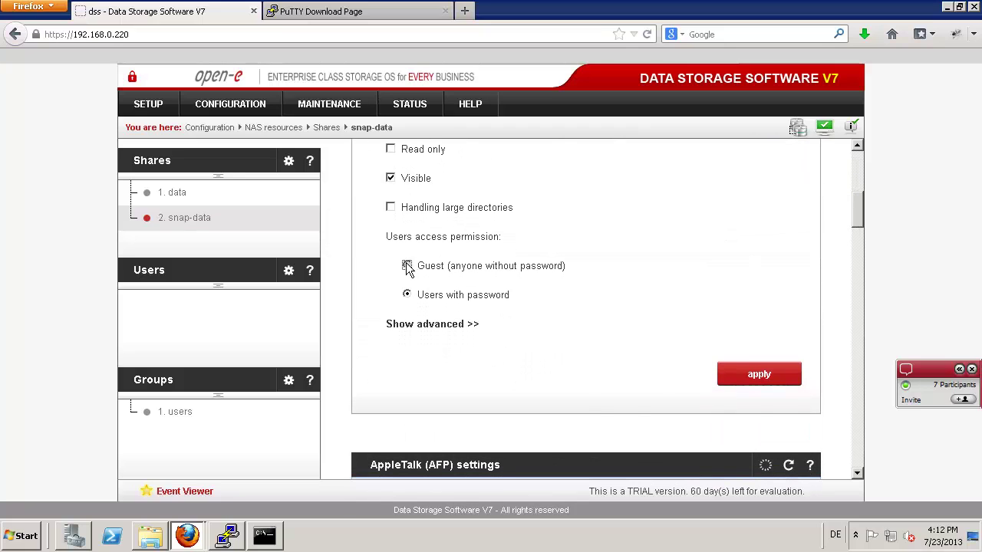
pyautogui.click(408, 267)
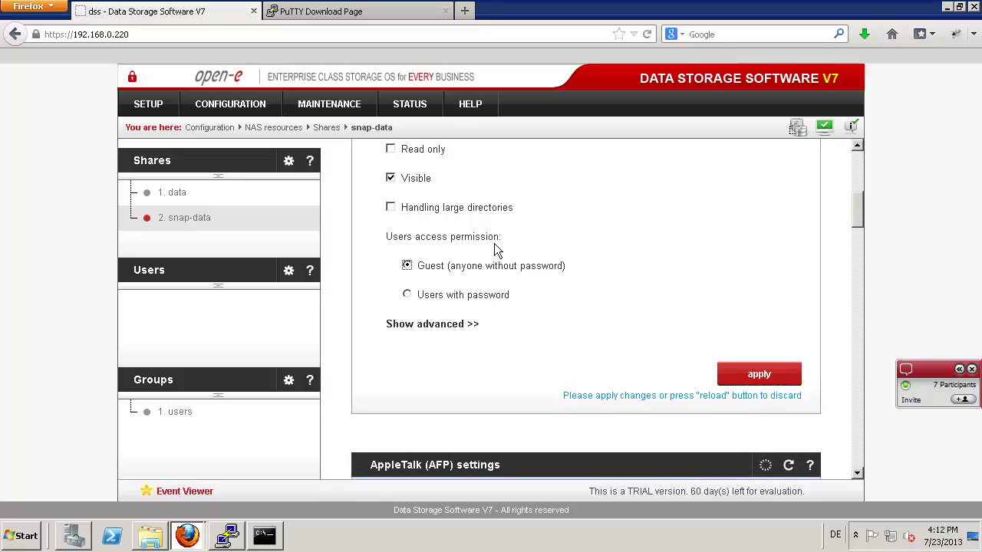
pyautogui.click(769, 375)
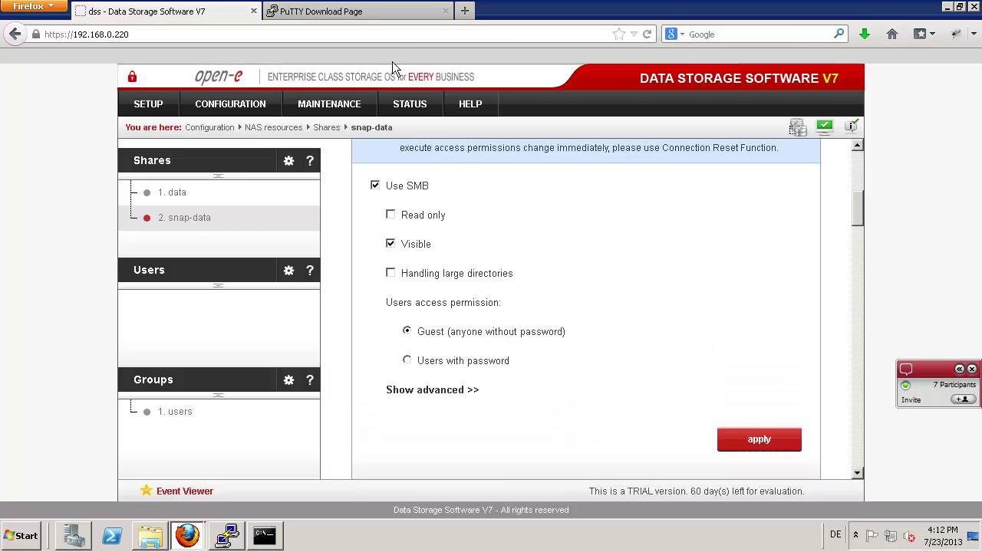
# - Try opening \\dss\snap-data in Explorer, which fails, then return to the web console
pyautogui.hotkey('alt', 'Tab')
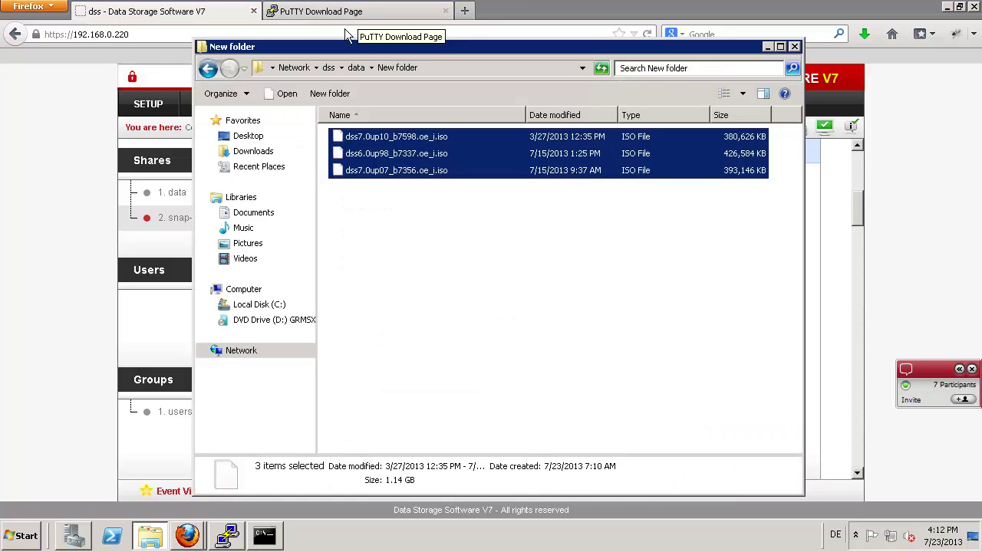
pyautogui.click(456, 68)
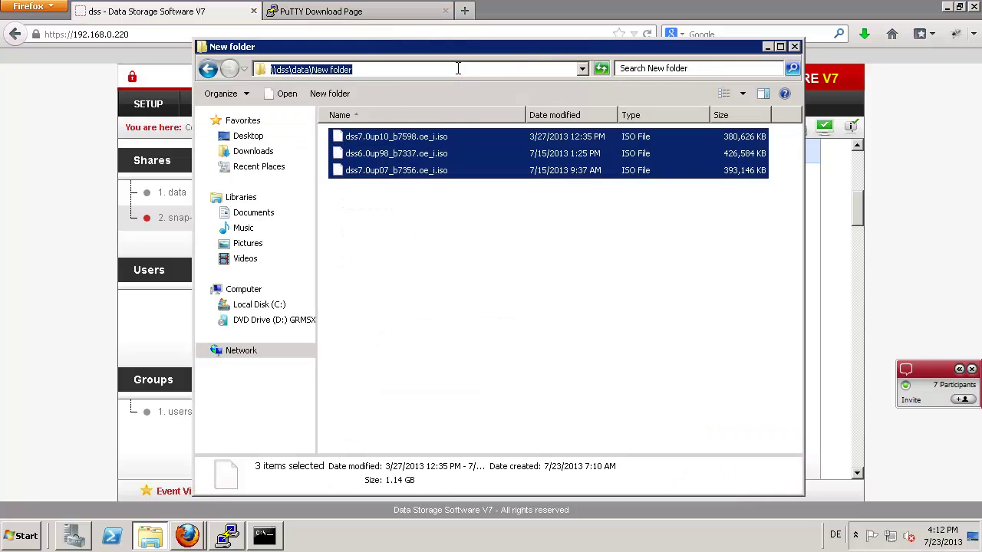
pyautogui.click(458, 68)
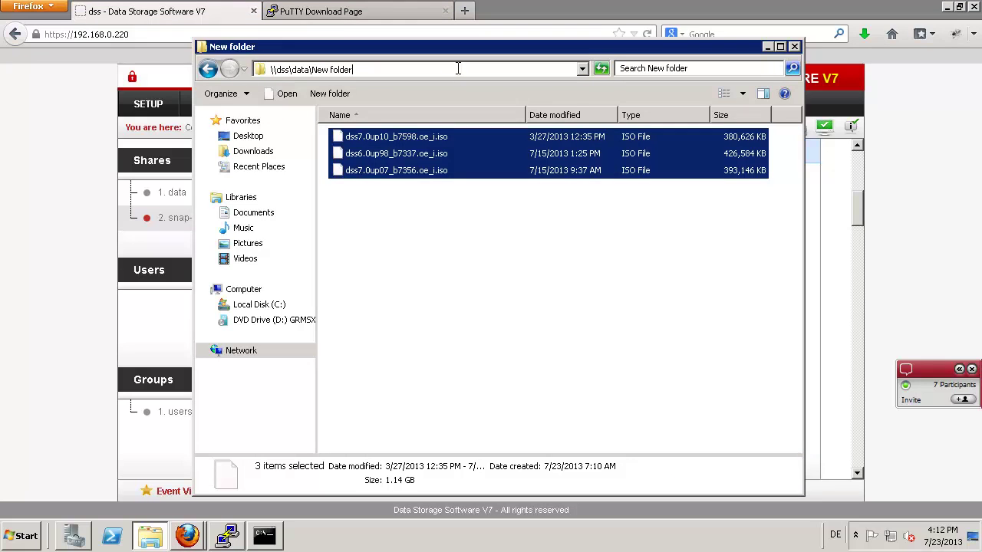
pyautogui.press('BackSpace')
pyautogui.press('BackSpace')
pyautogui.press('BackSpace')
pyautogui.press('BackSpace')
pyautogui.press('BackSpace')
pyautogui.press('BackSpace')
pyautogui.press('BackSpace')
pyautogui.press('BackSpace')
pyautogui.press('BackSpace')
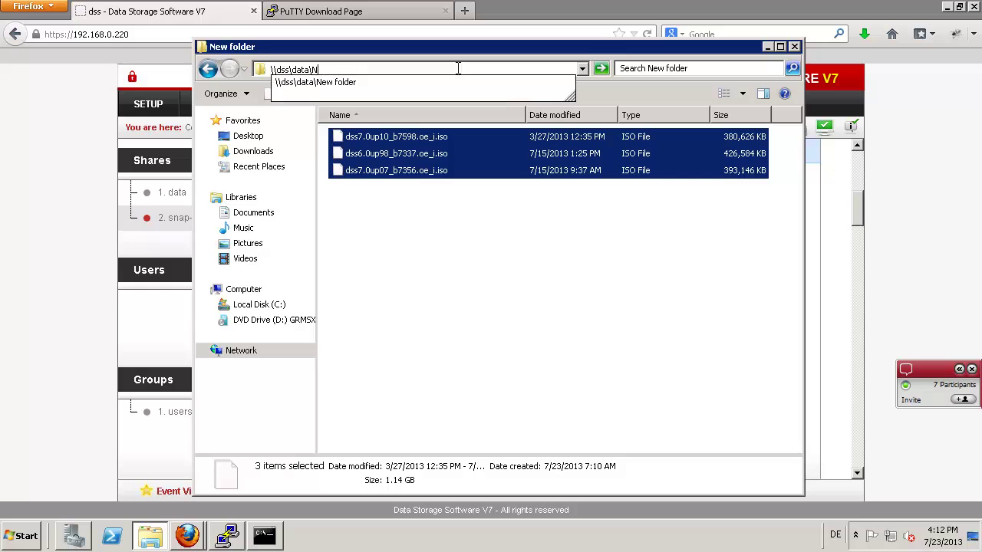
pyautogui.press('BackSpace')
pyautogui.press('BackSpace')
pyautogui.press('BackSpace')
pyautogui.press('BackSpace')
pyautogui.press('BackSpace')
pyautogui.press('BackSpace')
pyautogui.write('s')
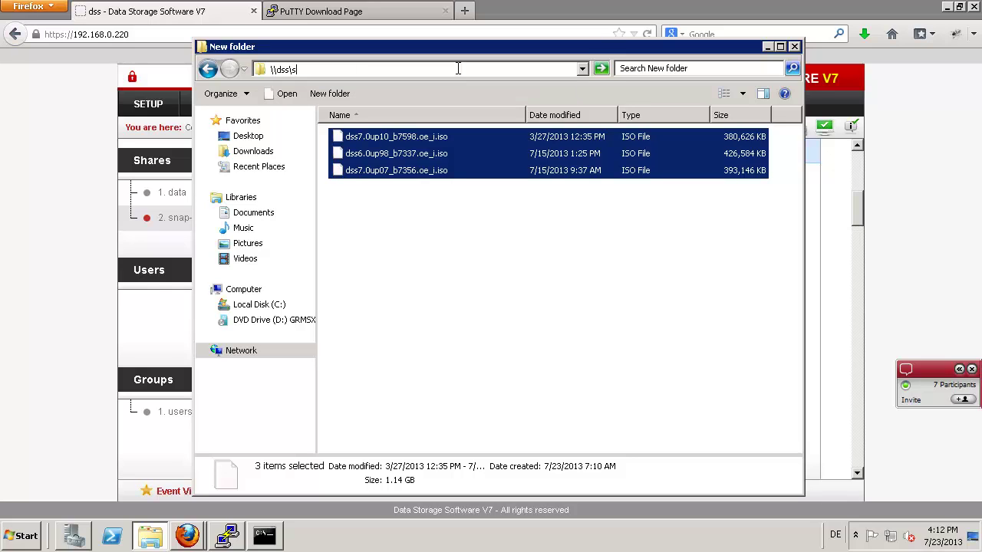
pyautogui.write('nap-data')
pyautogui.press('Return')
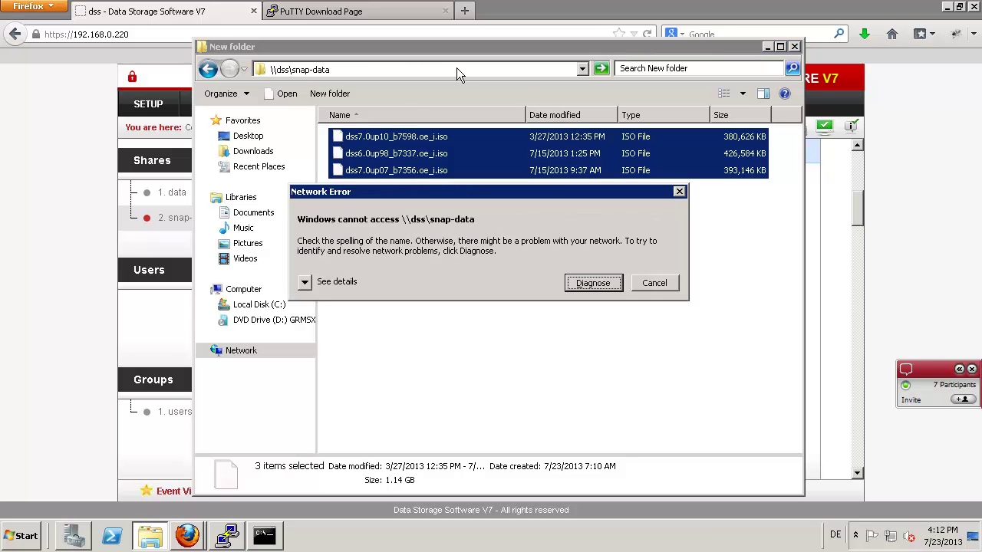
pyautogui.click(831, 278)
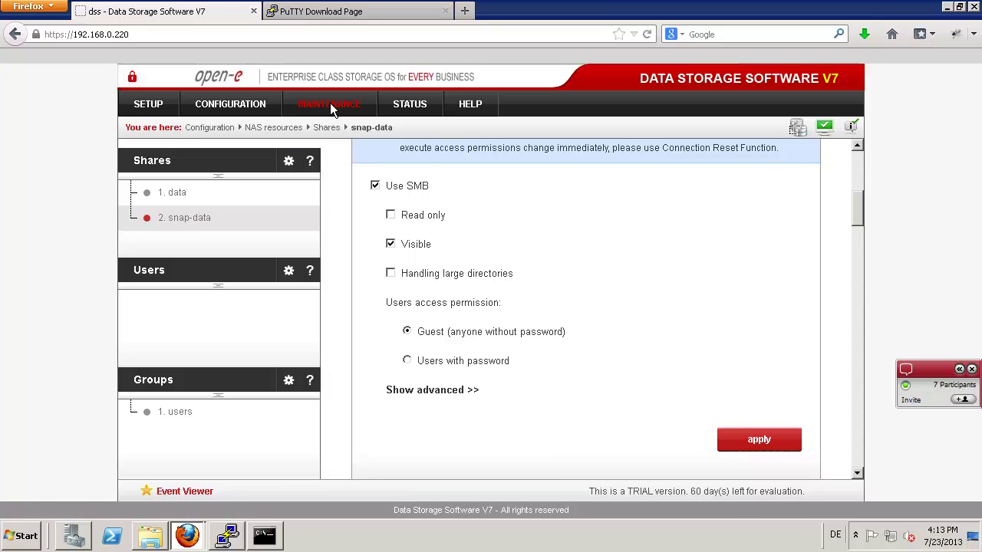
# - Reset the SMB connections from Maintenance > Connections and confirm the reset
pyautogui.click(330, 103)
pyautogui.click(322, 156)
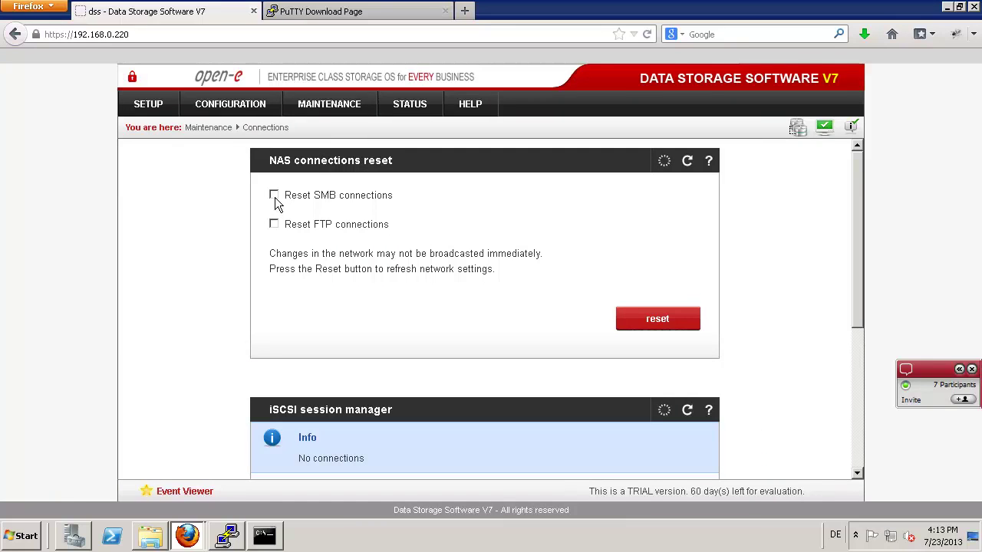
pyautogui.click(275, 195)
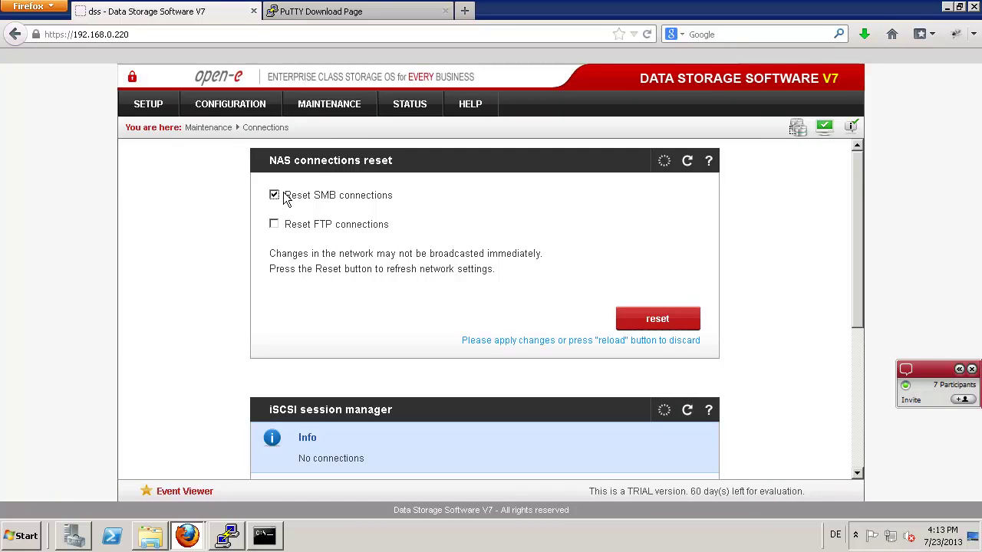
pyautogui.moveTo(331, 100)
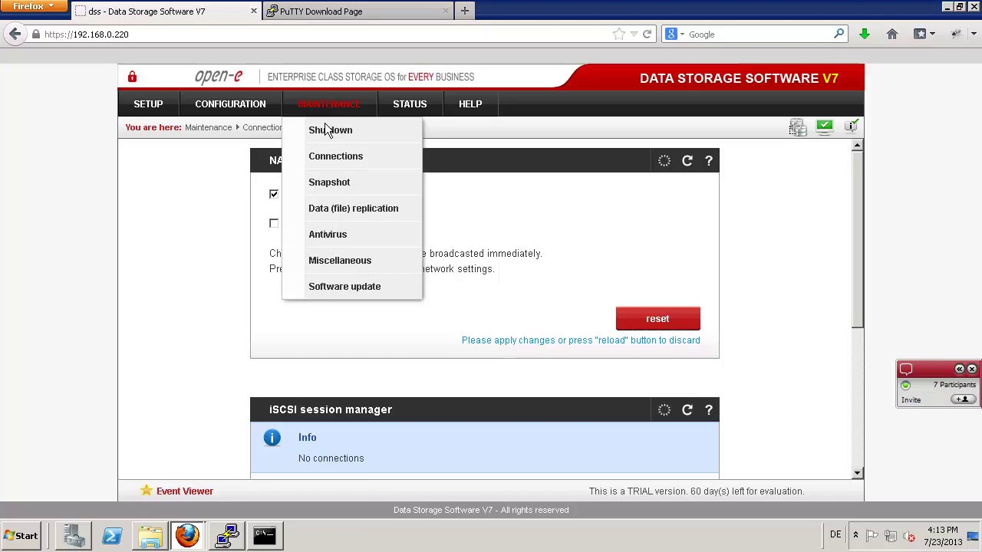
pyautogui.click(329, 154)
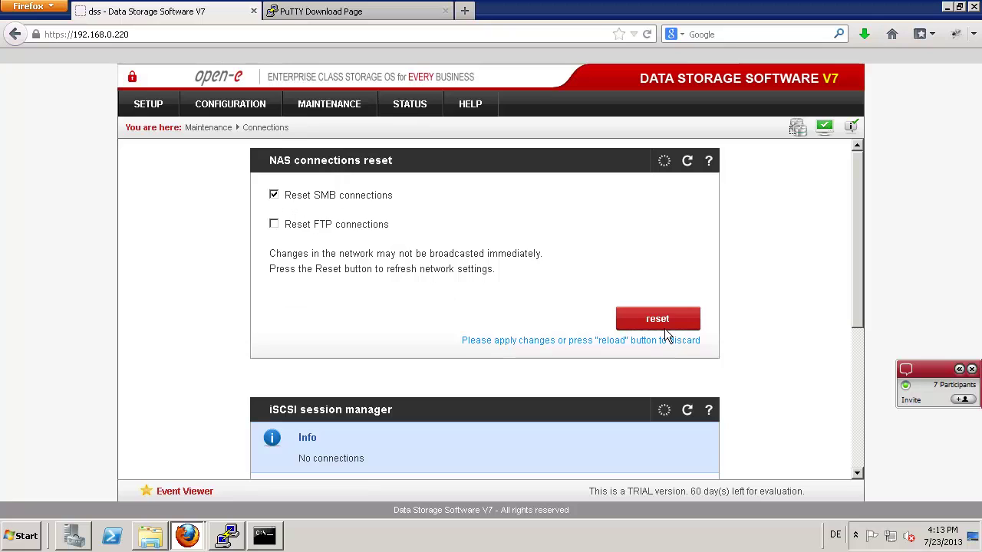
pyautogui.click(662, 324)
pyautogui.click(472, 260)
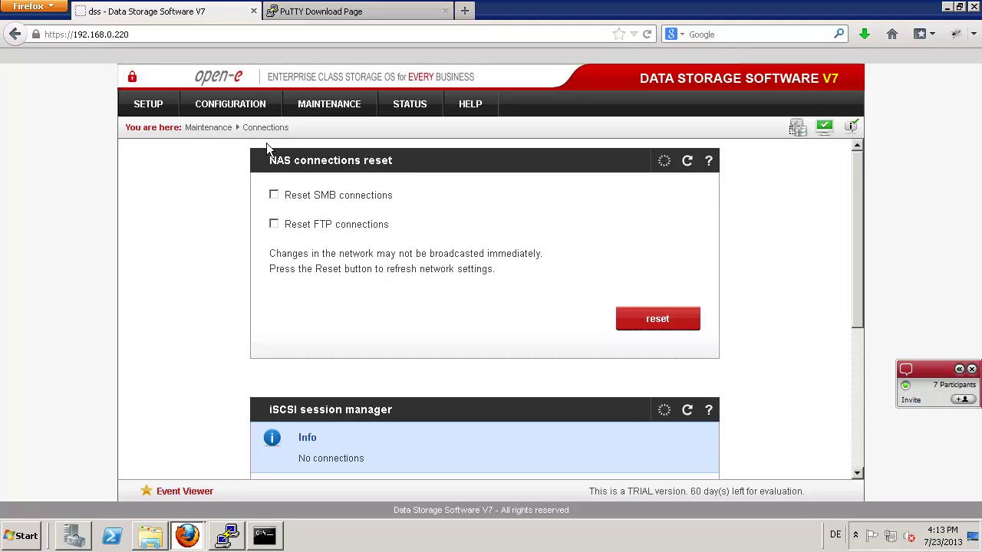
# - Dismiss the network error and open the \\dss\snap-data share in Explorer
pyautogui.hotkey('alt', 'Tab')
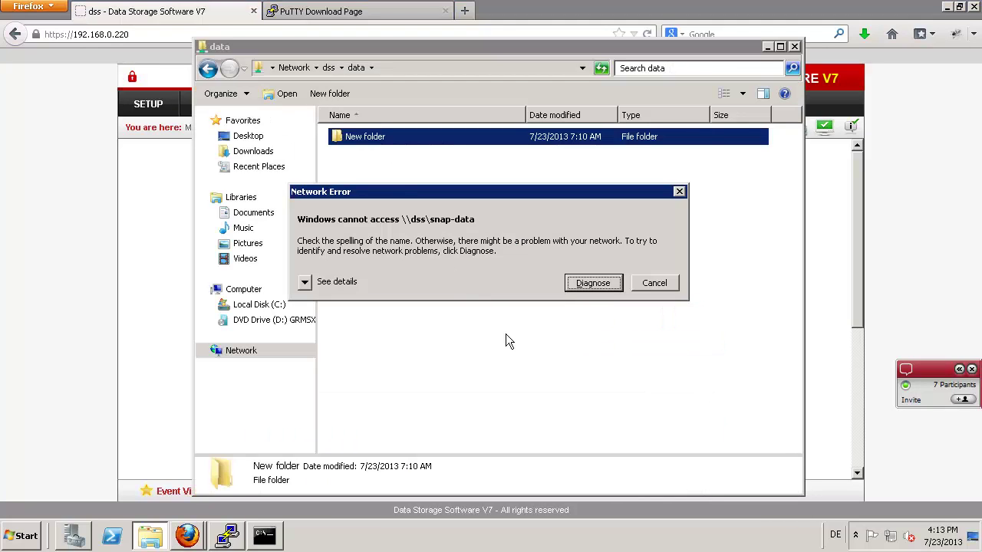
pyautogui.click(651, 287)
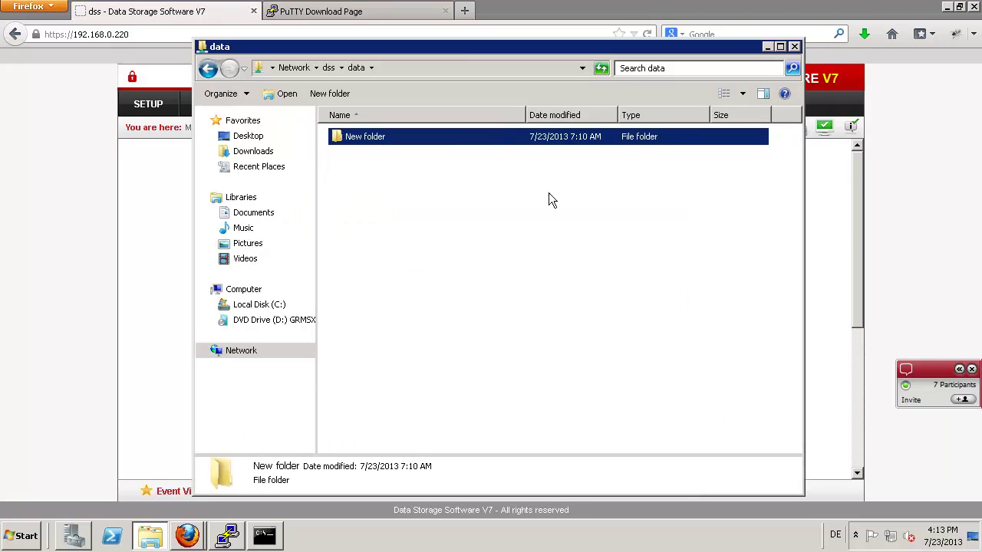
pyautogui.click(410, 69)
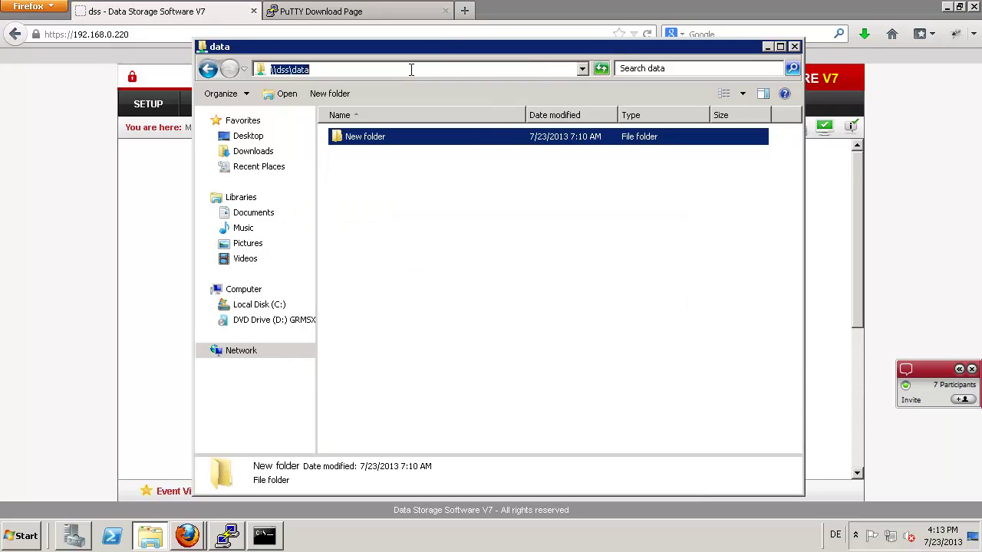
pyautogui.click(411, 69)
pyautogui.press('BackSpace')
pyautogui.press('BackSpace')
pyautogui.press('BackSpace')
pyautogui.press('BackSpace')
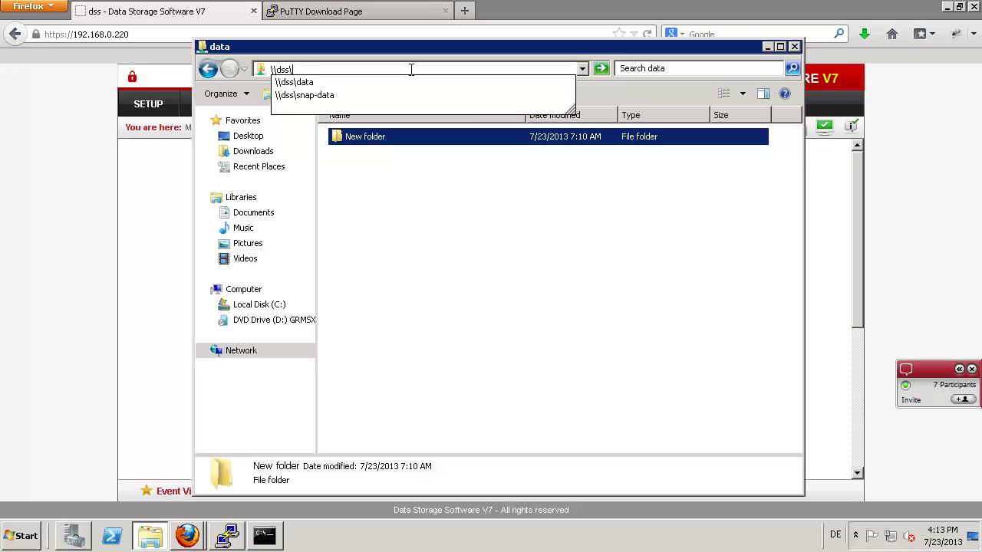
pyautogui.press('Down')
pyautogui.press('Down')
pyautogui.press('Return')
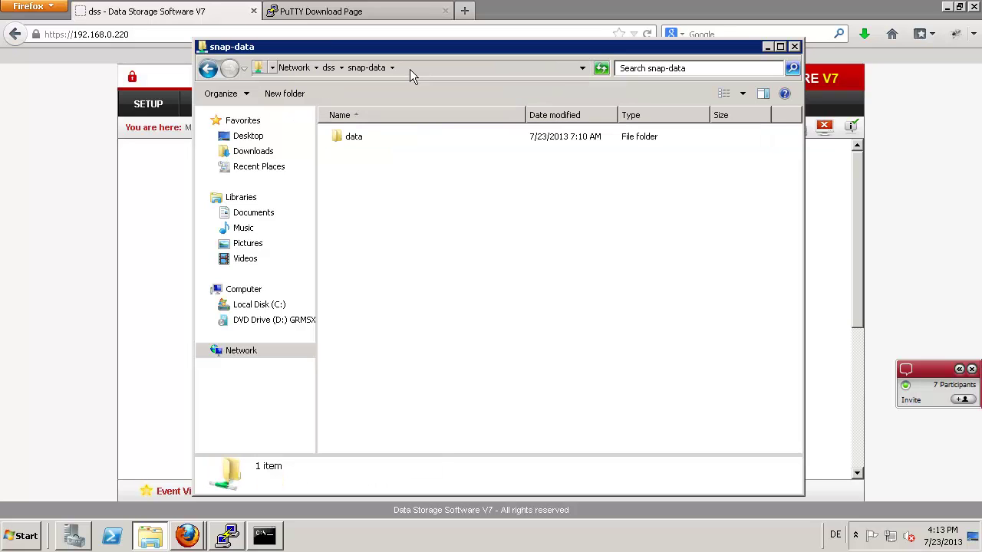
# - Browse snap-data's data > New folder to see the three ISO files, then return to \\dss\data
pyautogui.doubleClick(346, 137)
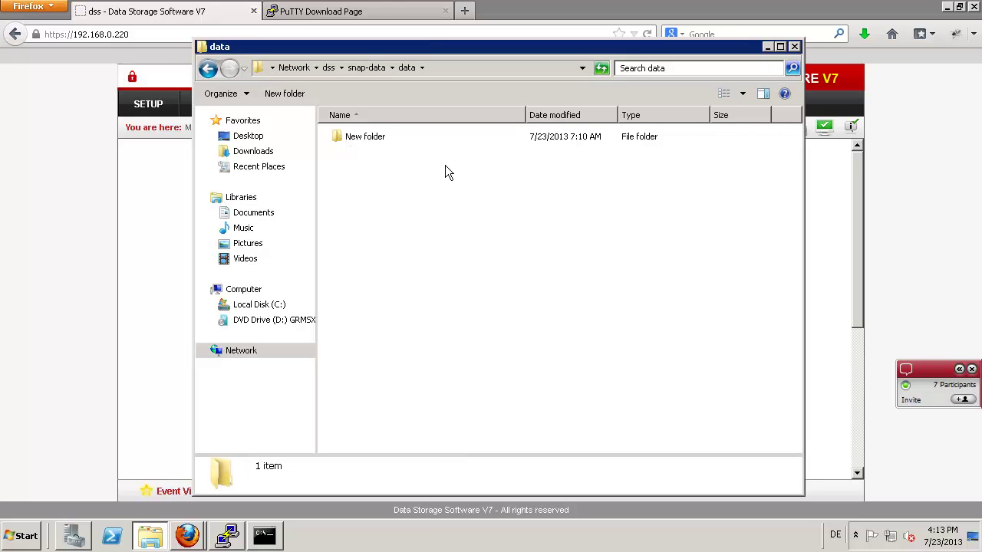
pyautogui.doubleClick(346, 138)
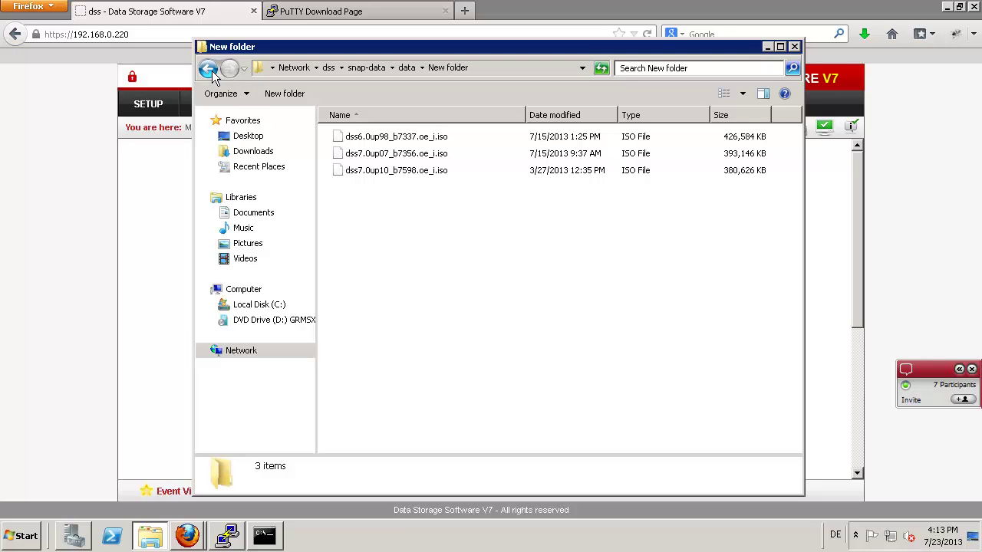
pyautogui.click(214, 73)
pyautogui.click(213, 73)
pyautogui.click(230, 70)
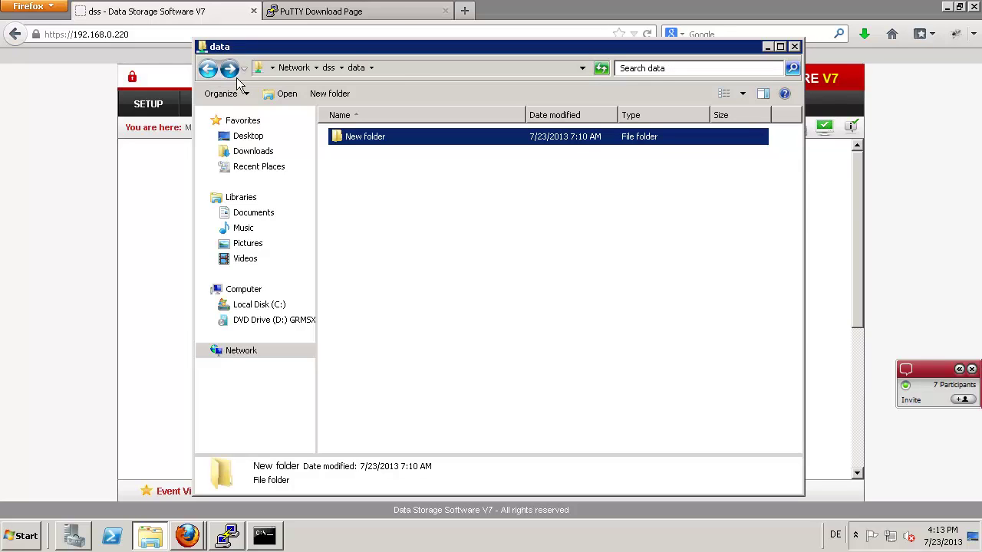
pyautogui.click(408, 70)
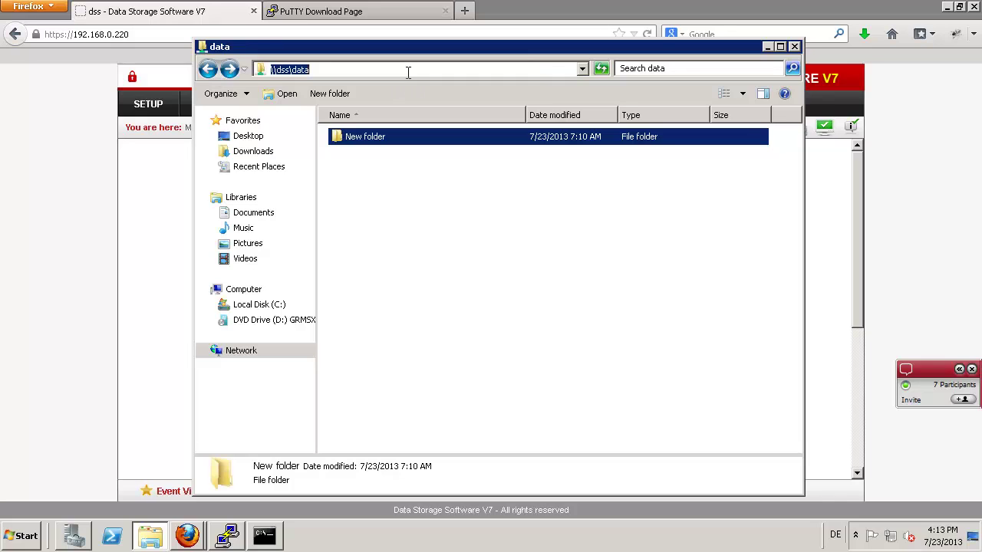
pyautogui.press('Return')
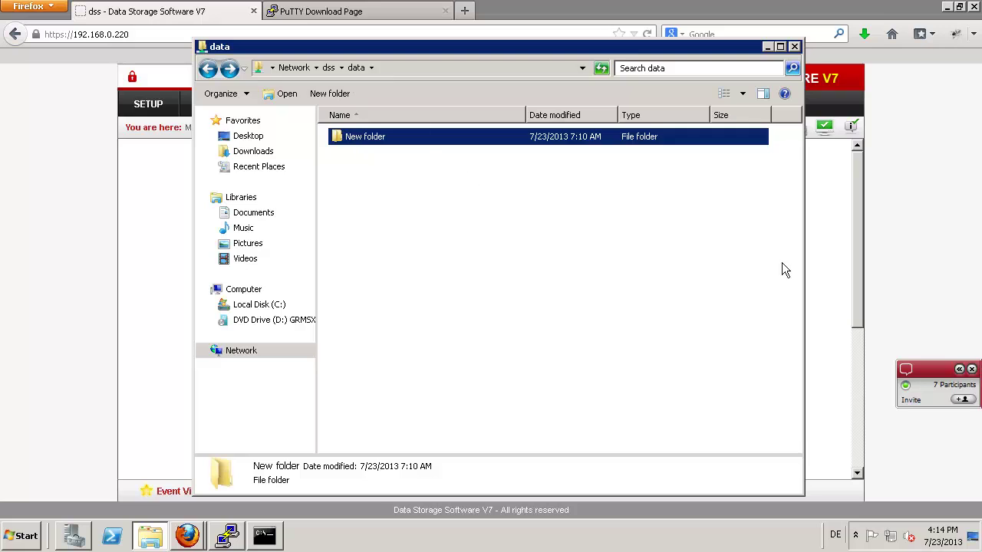
# - In NAS Shares, view the data share, then the snap-data share with path /snap00000/
pyautogui.click(823, 249)
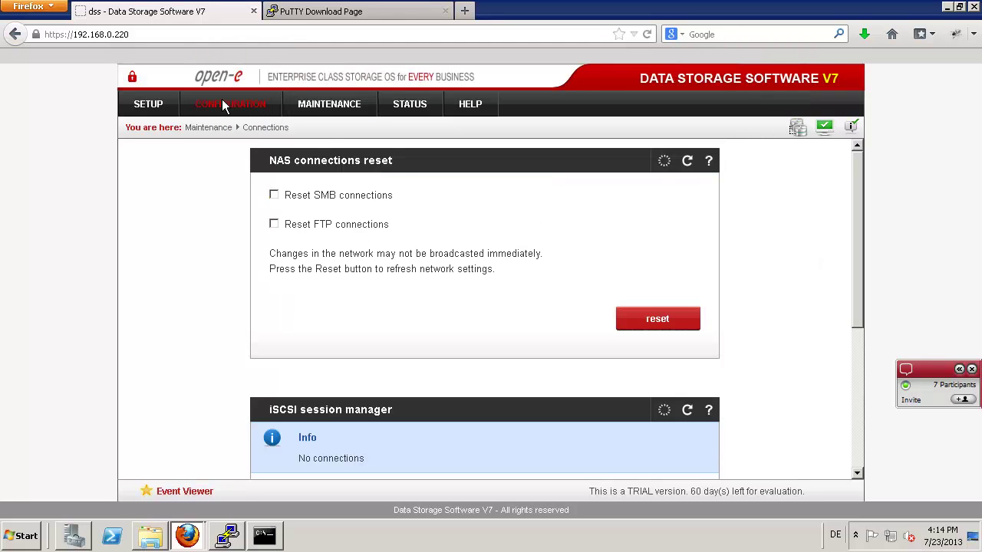
pyautogui.moveTo(222, 99)
pyautogui.moveTo(231, 183)
pyautogui.click(376, 185)
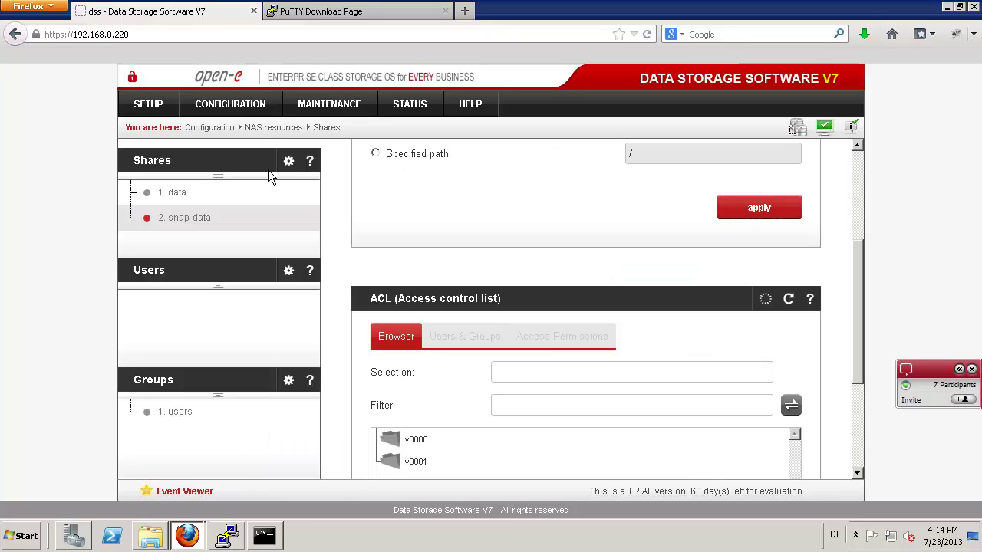
pyautogui.click(170, 196)
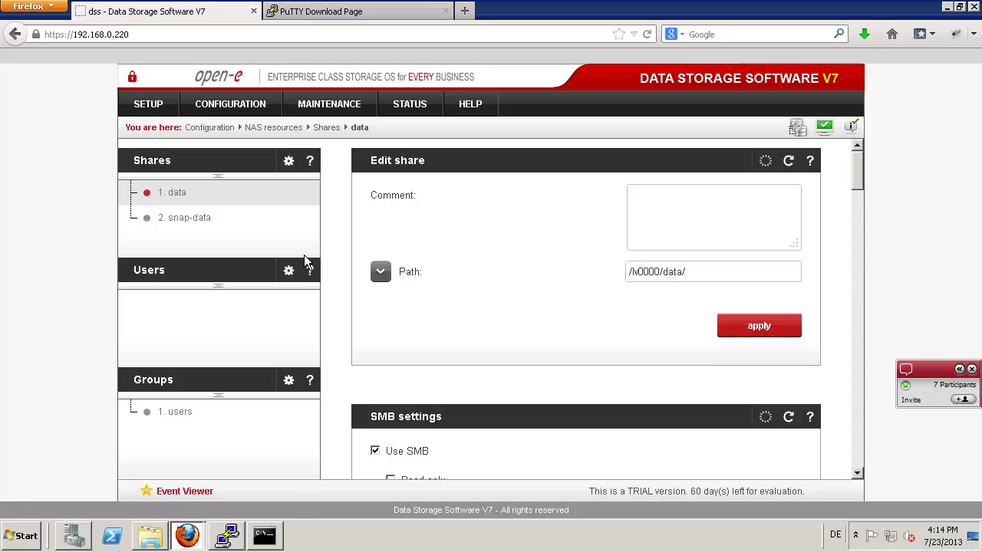
pyautogui.click(190, 218)
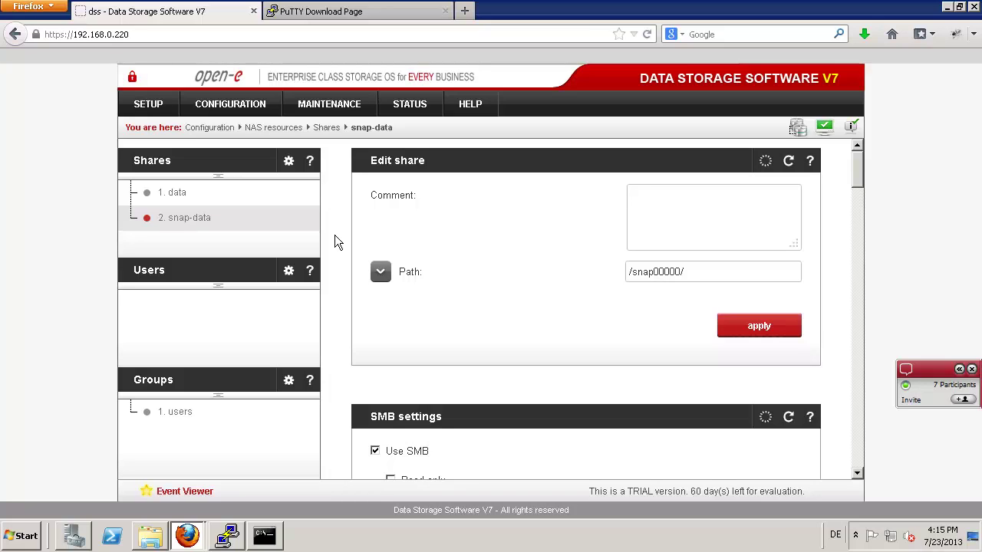
# - Stop the running snap00000 snapshot task so its start time returns to n/a
pyautogui.moveTo(335, 107)
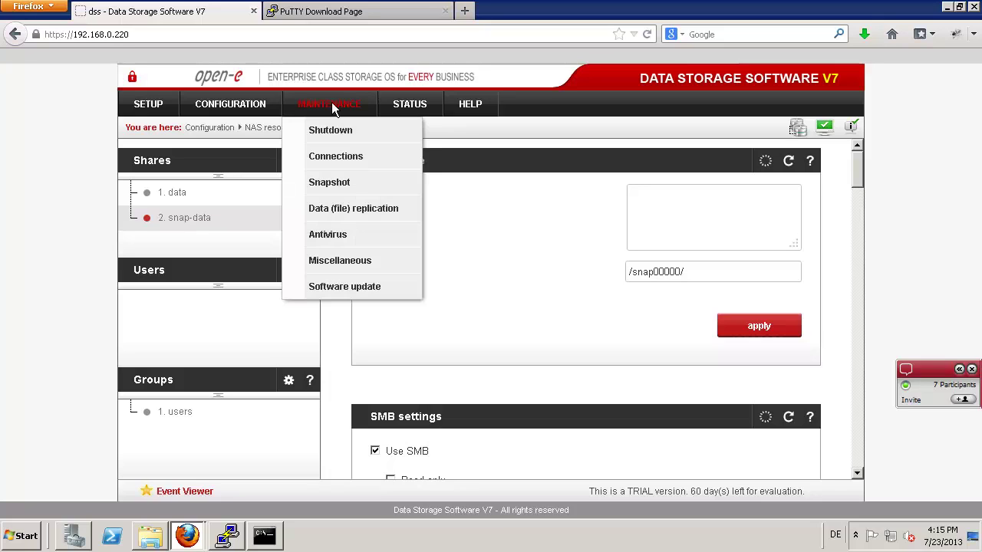
pyautogui.click(319, 184)
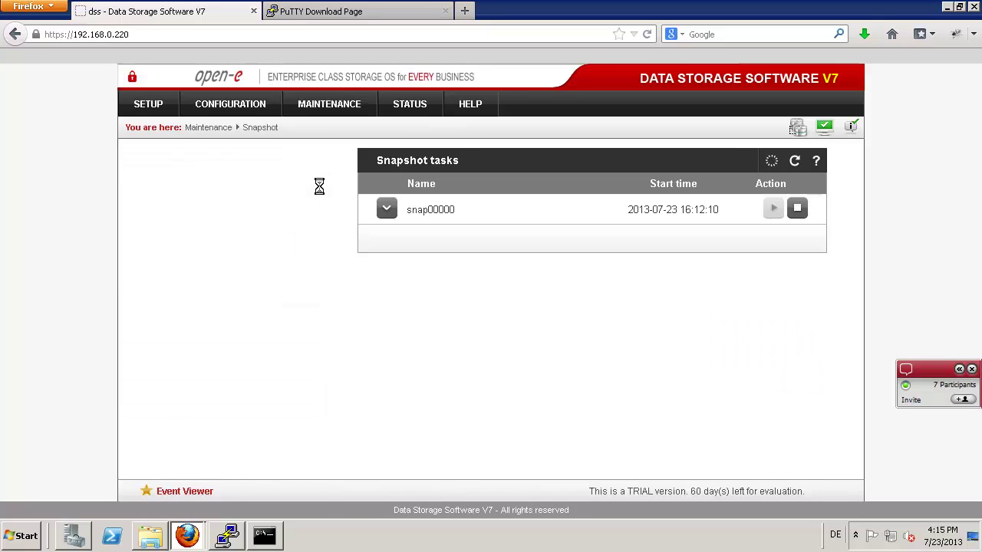
pyautogui.click(796, 208)
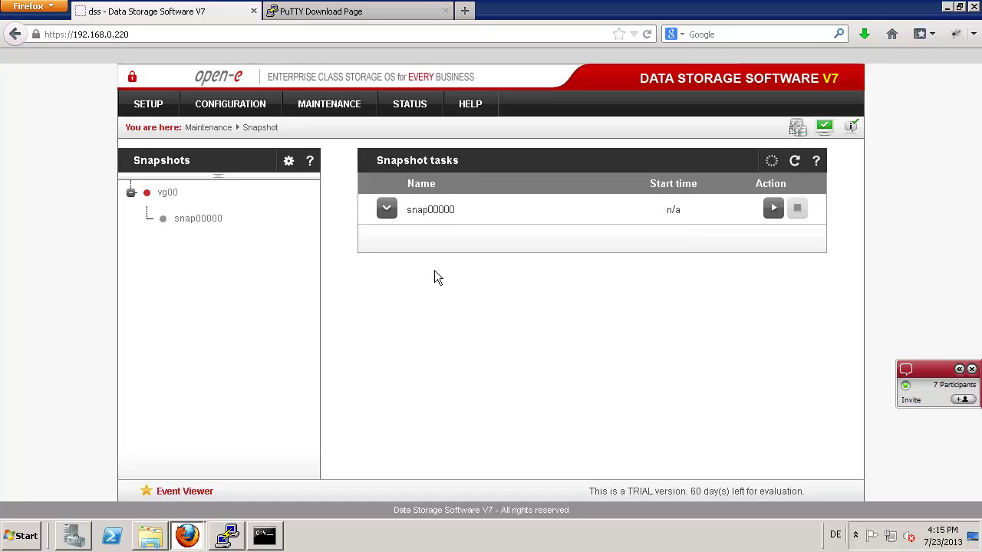
pyautogui.hotkey('alt', 'Tab')
pyautogui.press('Escape')
pyautogui.click(134, 105)
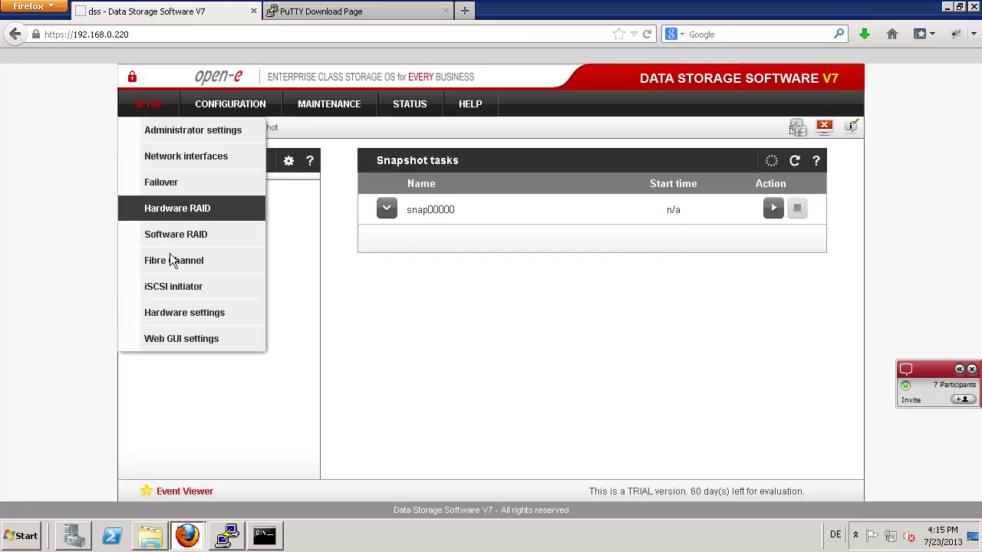
# - Turn CLI/API access off in Administrator settings and apply the change
pyautogui.click(187, 134)
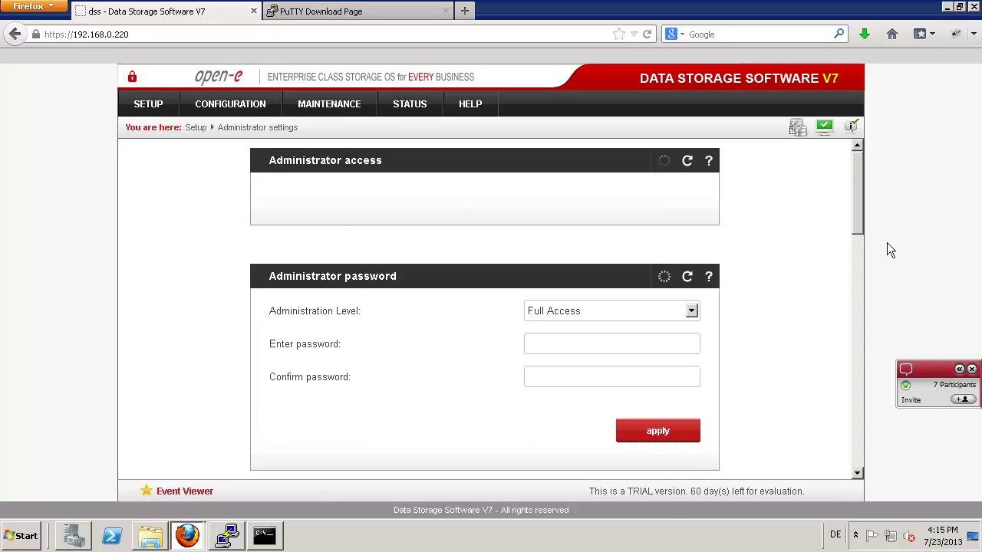
pyautogui.moveTo(858, 192); pyautogui.dragTo(857, 460)
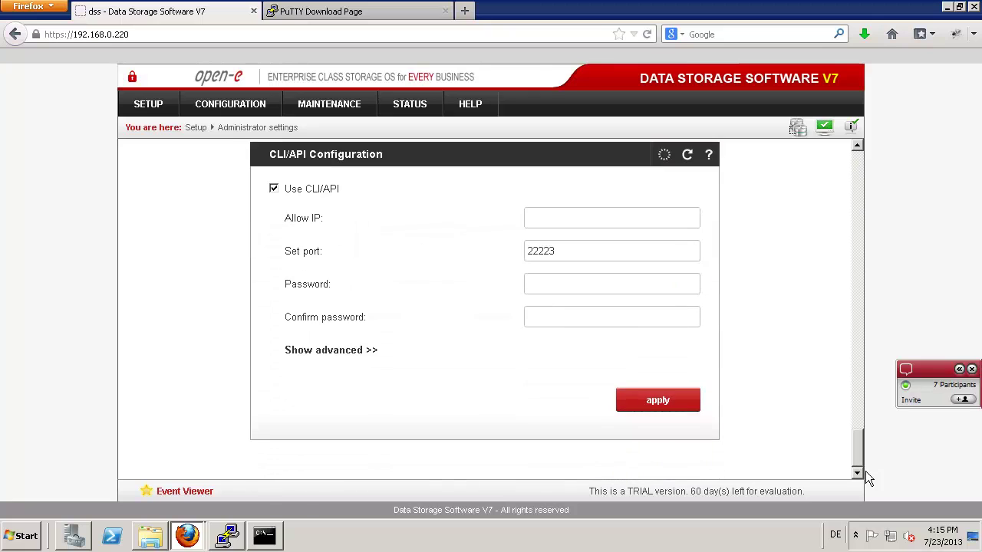
pyautogui.click(273, 189)
pyautogui.click(650, 402)
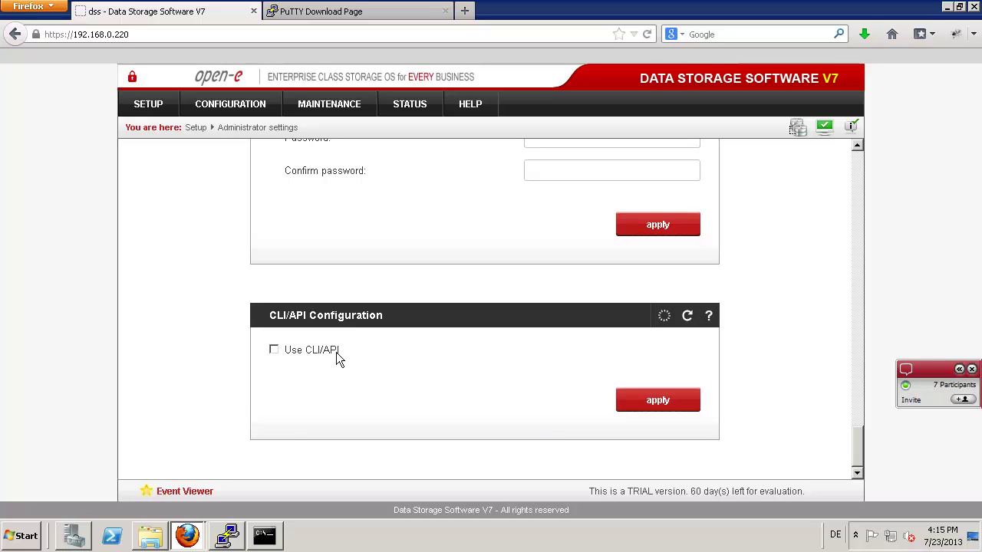
# - Re-enable CLI/API on port 22223, enter and confirm the API password, and apply
pyautogui.click(274, 350)
pyautogui.scroll(-1, 498, 427)
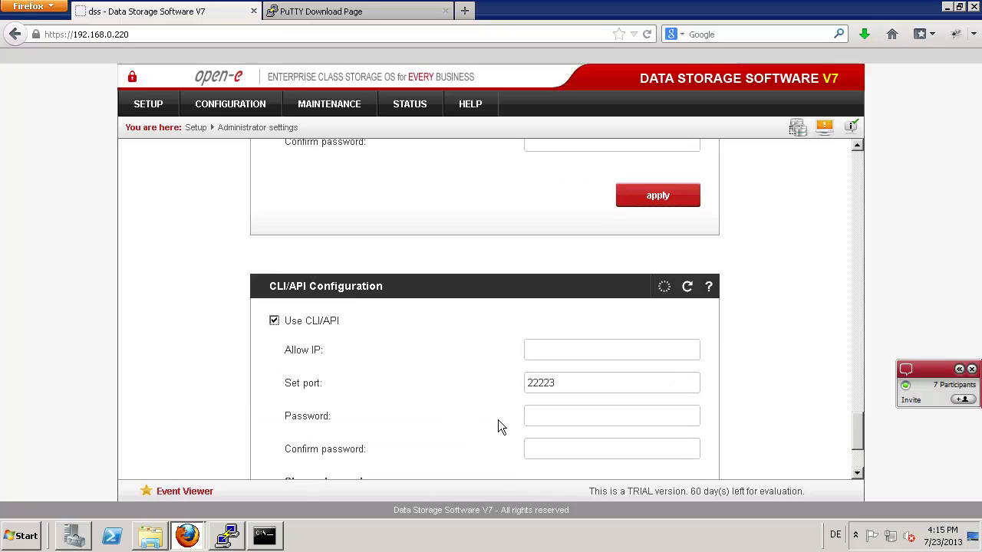
pyautogui.scroll(-3, 497, 427)
pyautogui.click(563, 336)
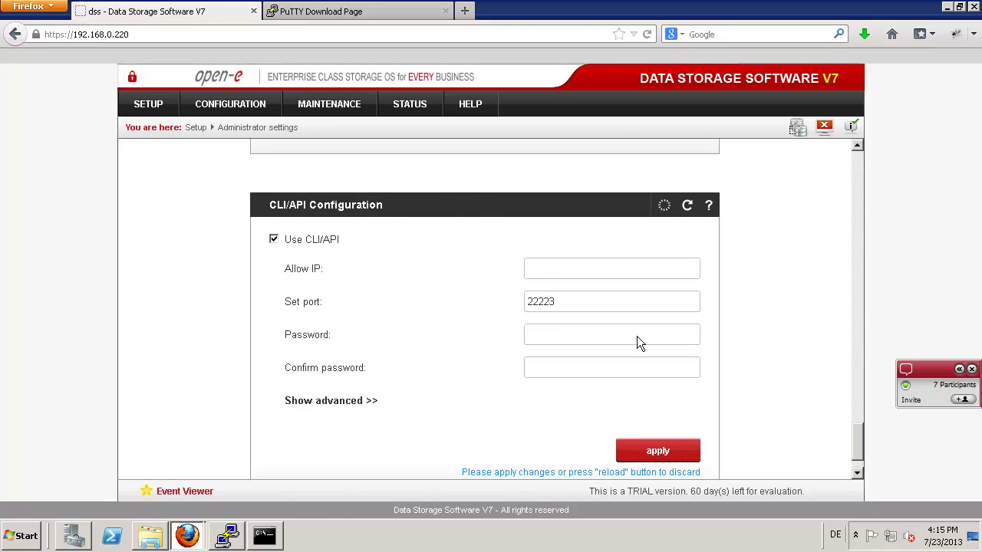
pyautogui.write('admin')
pyautogui.press('Tab')
pyautogui.write('admin')
pyautogui.click(640, 454)
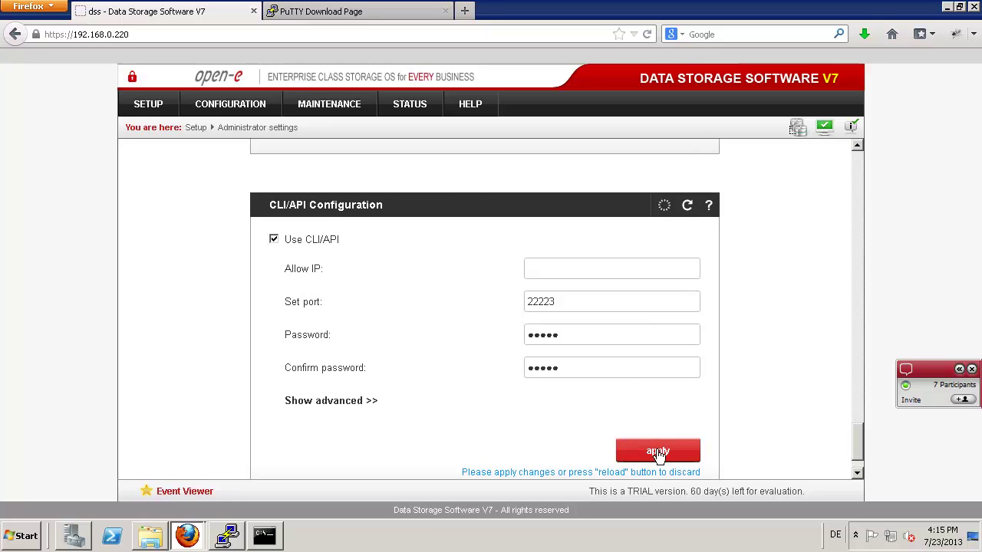
# - Generate a new CLI/API key and save it as TRL00030_20130723161622.key
pyautogui.scroll(-1, 350, 419)
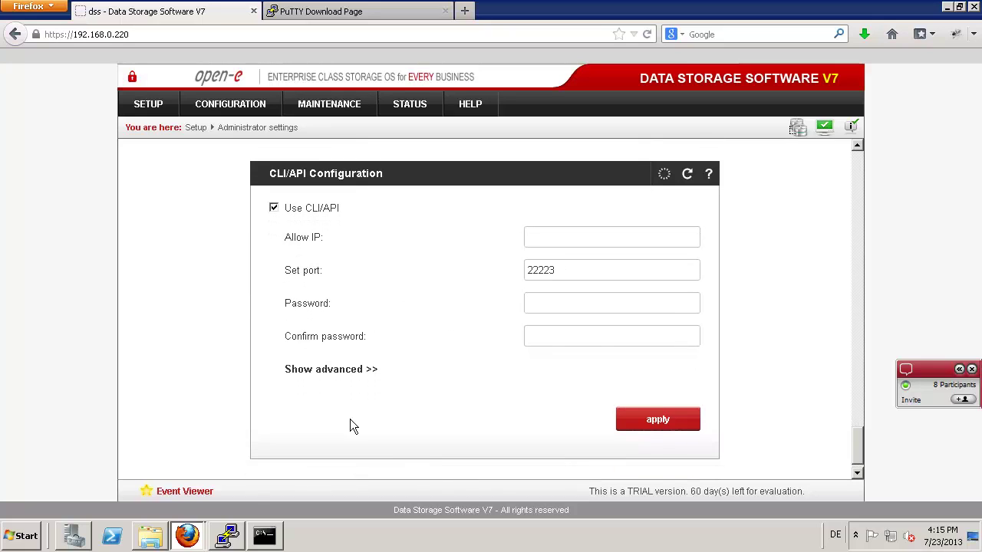
pyautogui.scroll(-1, 345, 329)
pyautogui.click(329, 350)
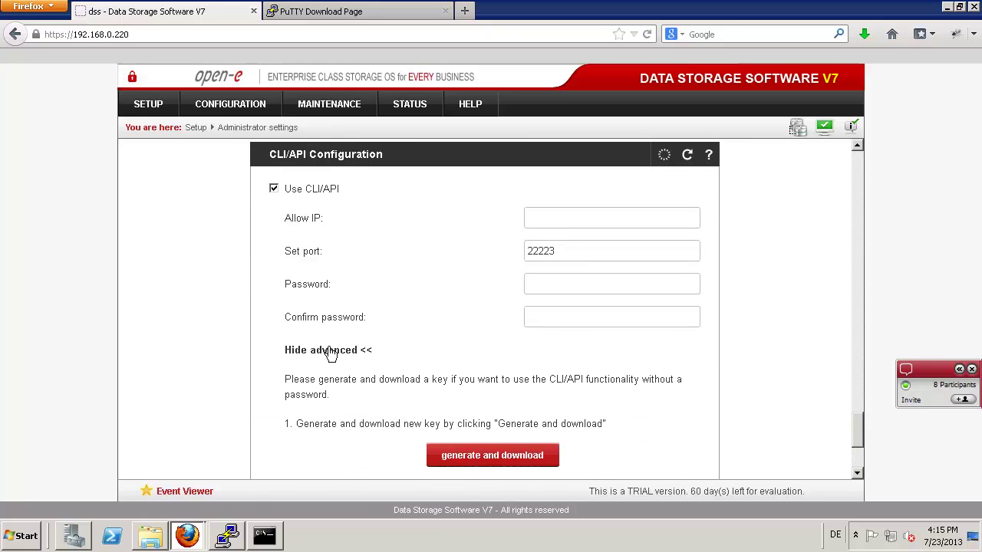
pyautogui.scroll(-4, 330, 352)
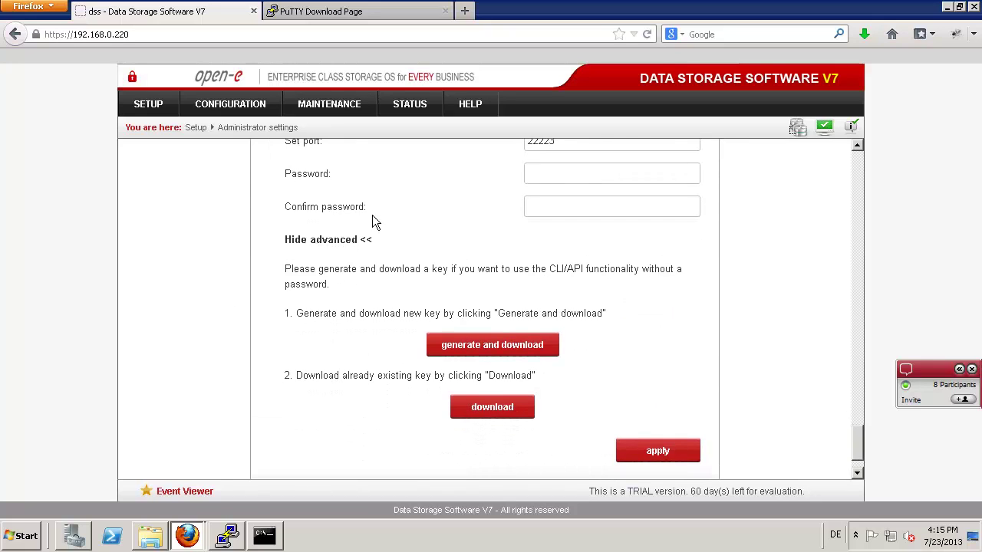
pyautogui.click(484, 345)
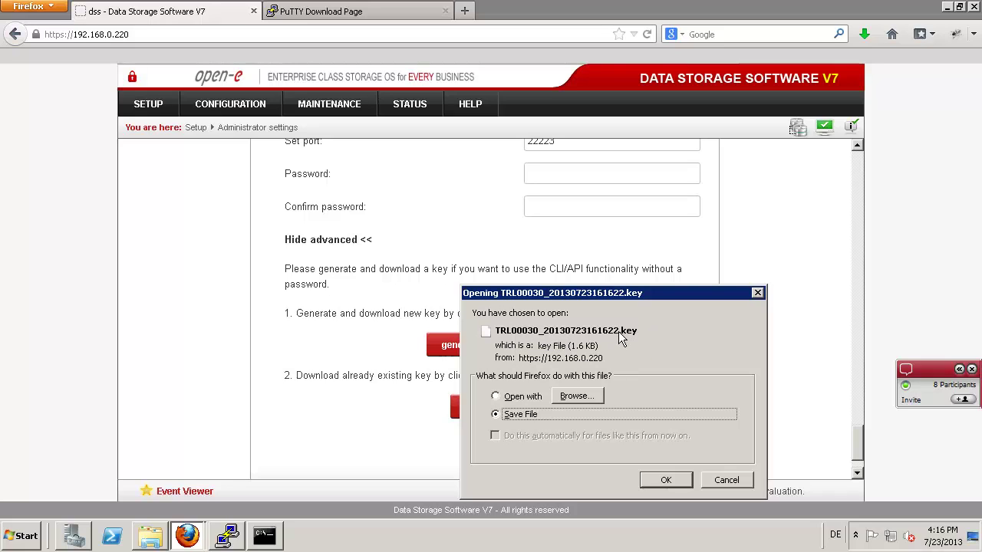
pyautogui.click(668, 481)
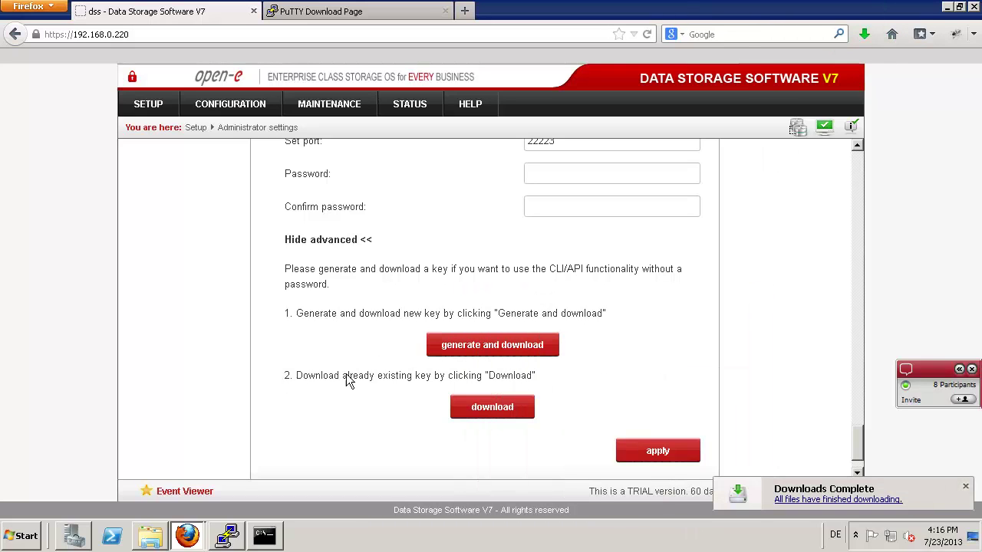
pyautogui.click(150, 536)
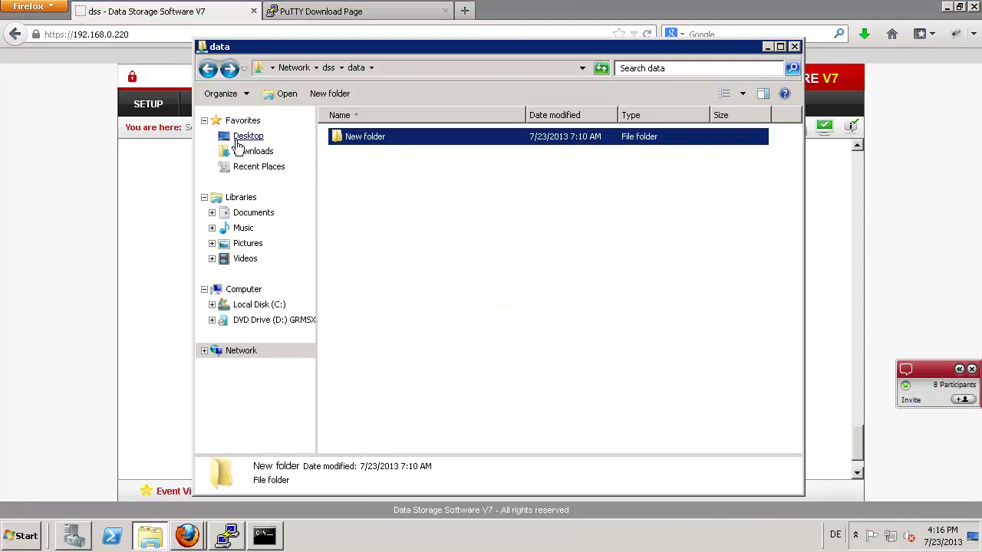
# - Cut TRL00030_20130723161622.key from Downloads and paste it into C:\API
pyautogui.click(244, 153)
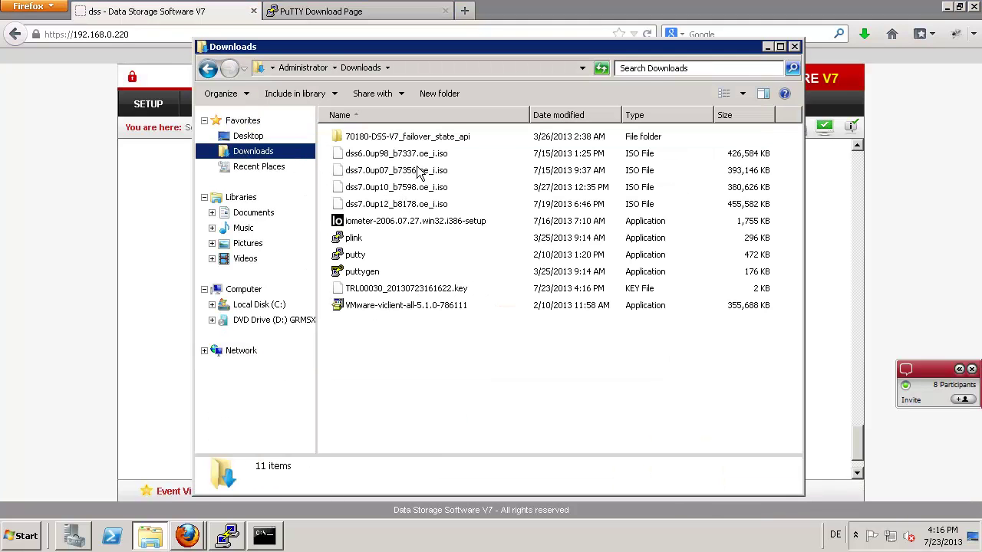
pyautogui.click(400, 289)
pyautogui.rightClick(401, 287)
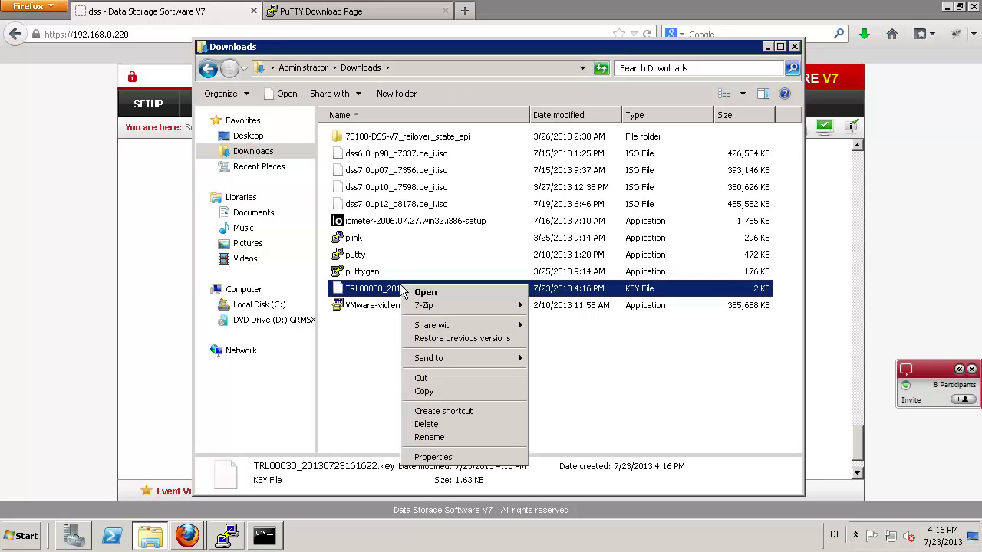
pyautogui.click(431, 380)
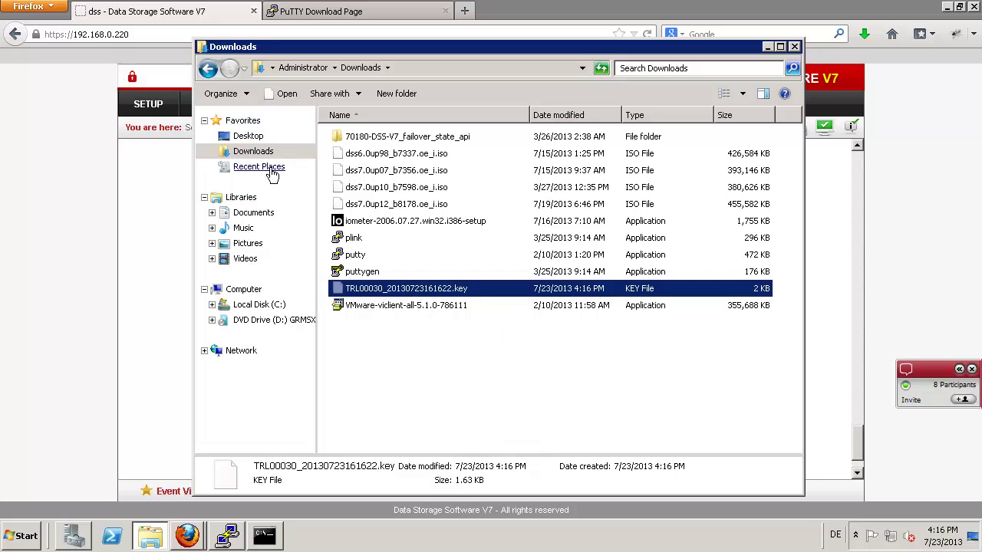
pyautogui.click(251, 304)
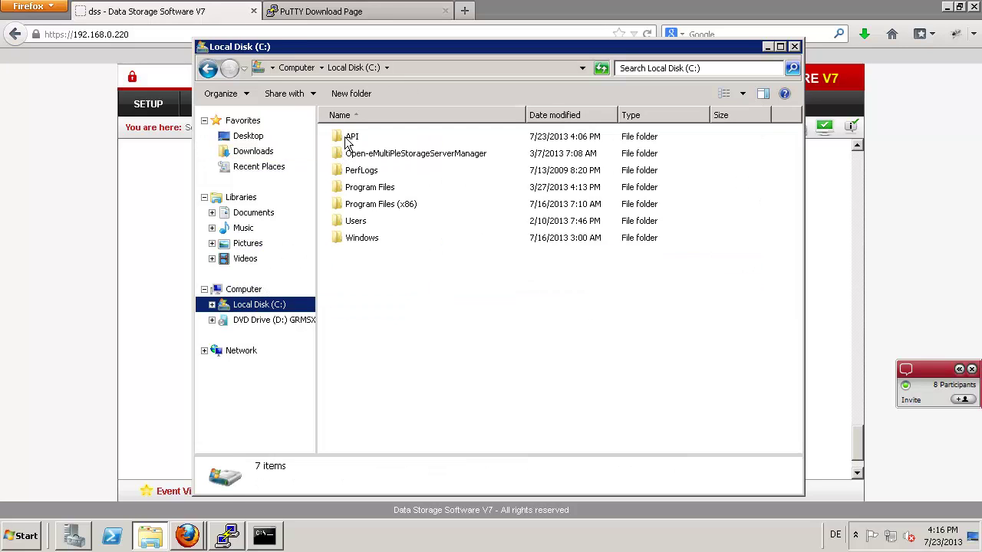
pyautogui.doubleClick(347, 137)
pyautogui.rightClick(349, 189)
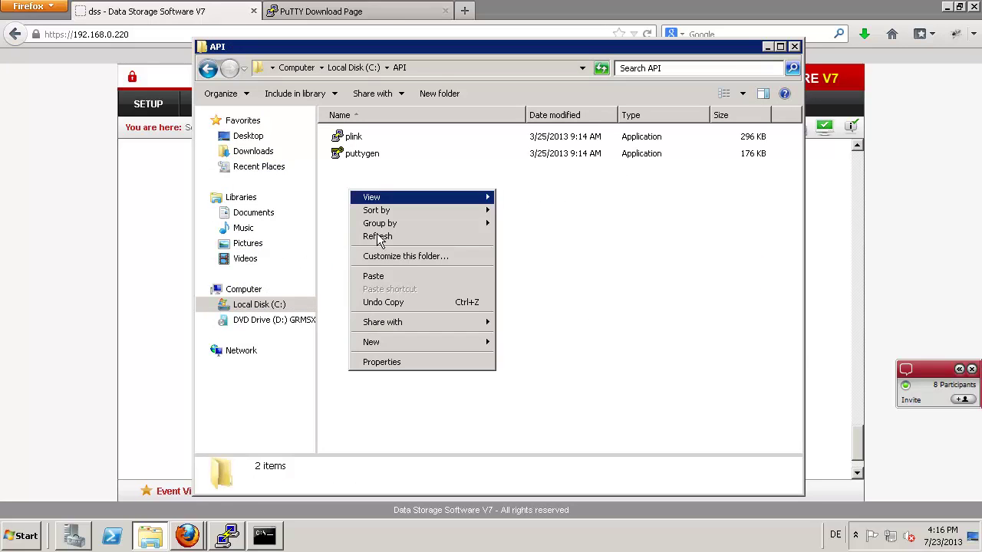
pyautogui.click(375, 277)
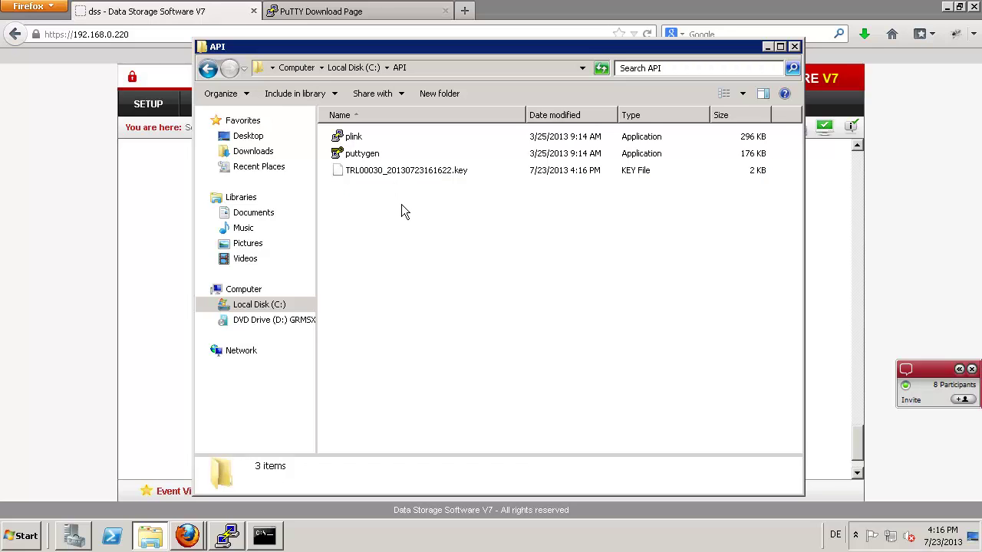
# - Launch PuTTYgen from C:\API and import the downloaded TRL00030_20130723161622.key file
pyautogui.doubleClick(361, 154)
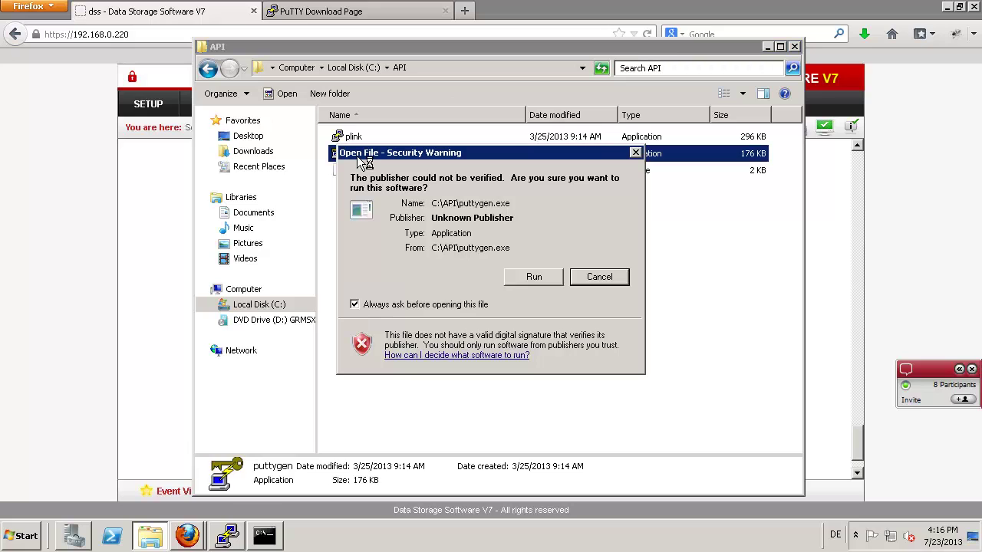
pyautogui.click(533, 280)
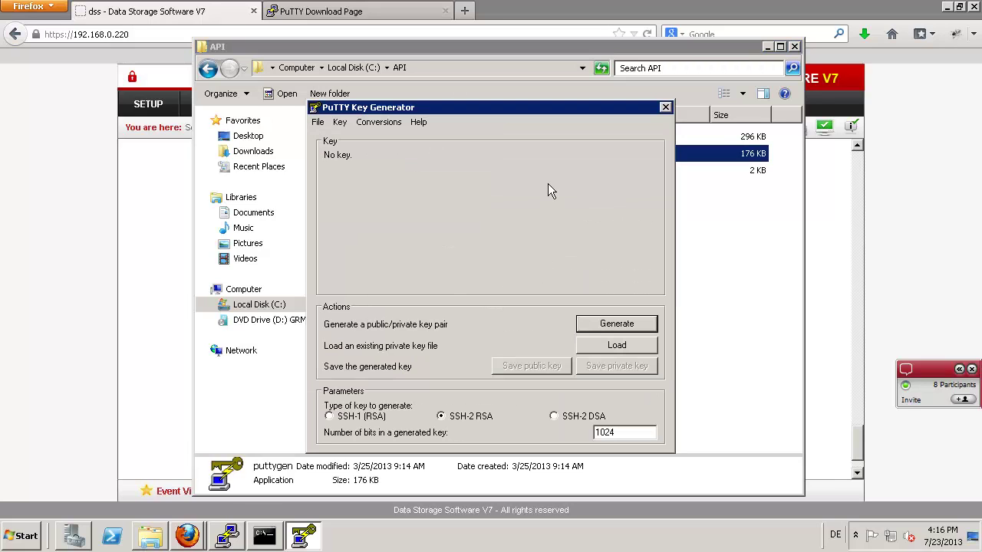
pyautogui.click(588, 345)
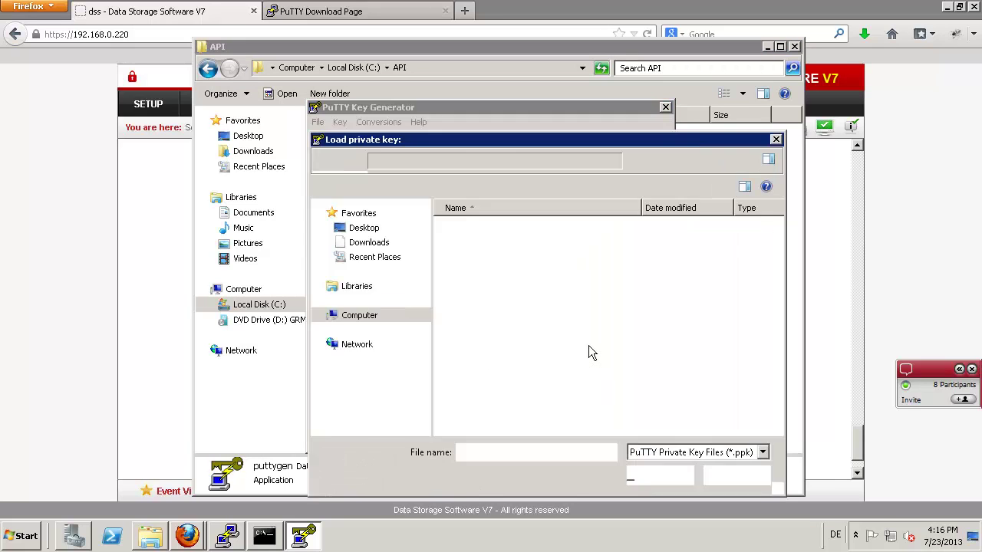
pyautogui.click(759, 454)
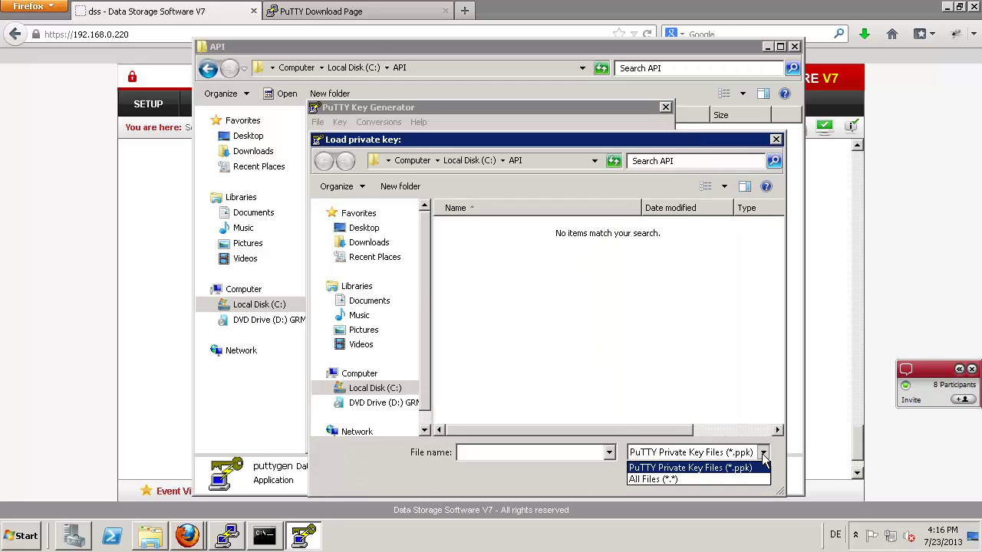
pyautogui.click(650, 479)
pyautogui.click(510, 265)
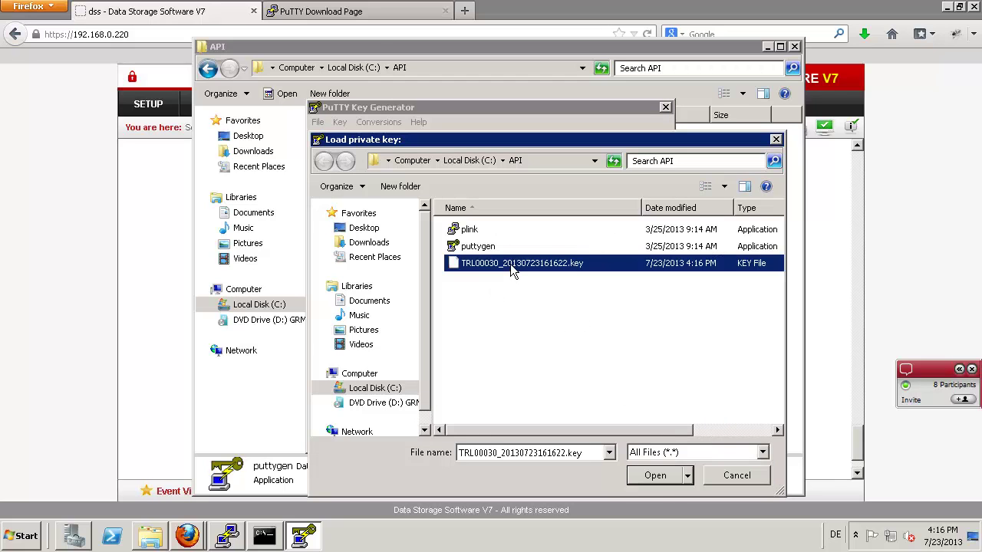
pyautogui.click(652, 475)
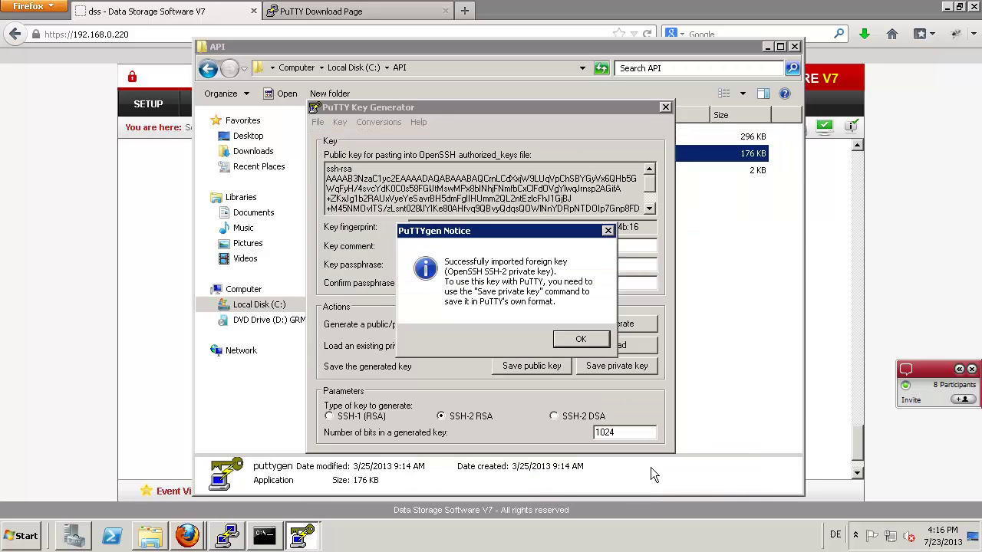
pyautogui.click(586, 341)
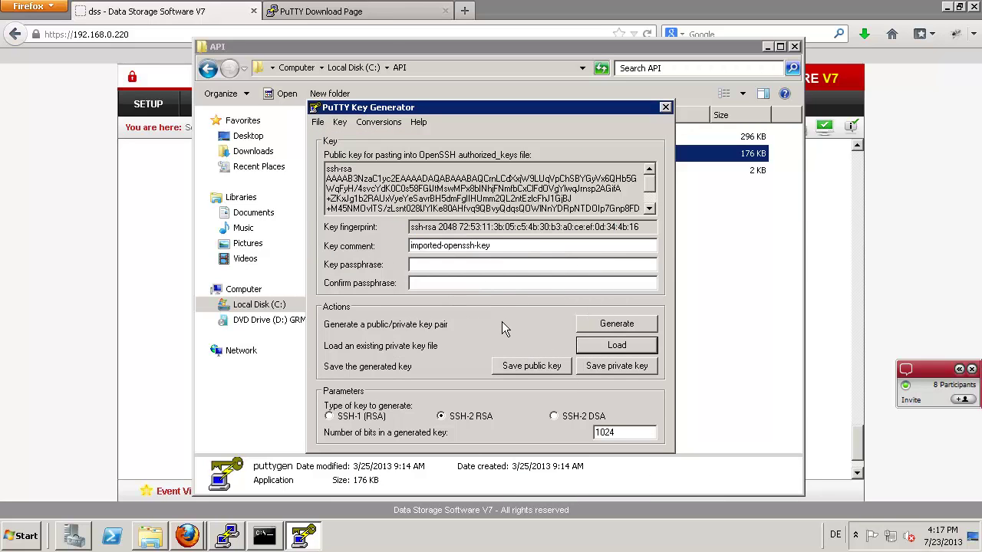
# - Save the imported key without a passphrase as key-dss.ppk, then close PuTTYgen
pyautogui.click(596, 368)
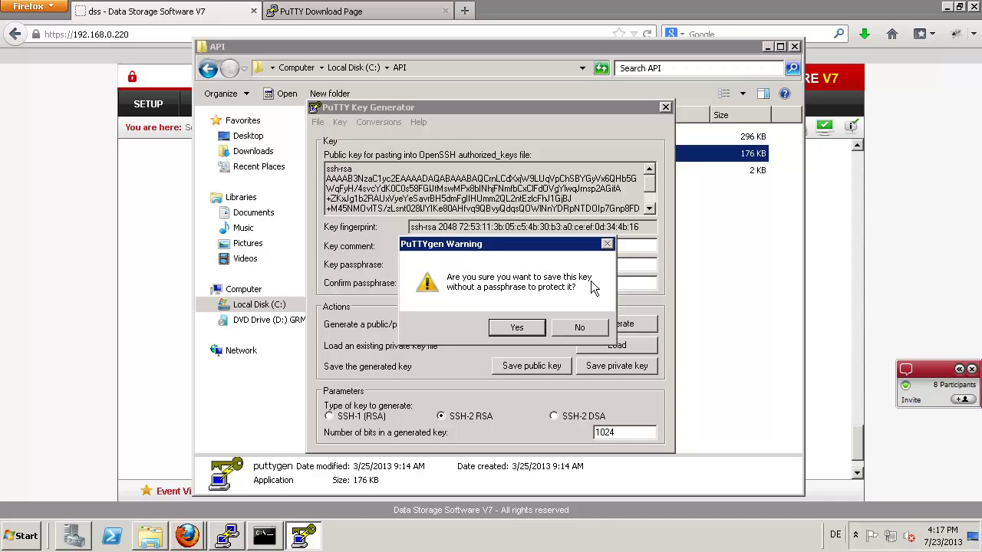
pyautogui.click(516, 328)
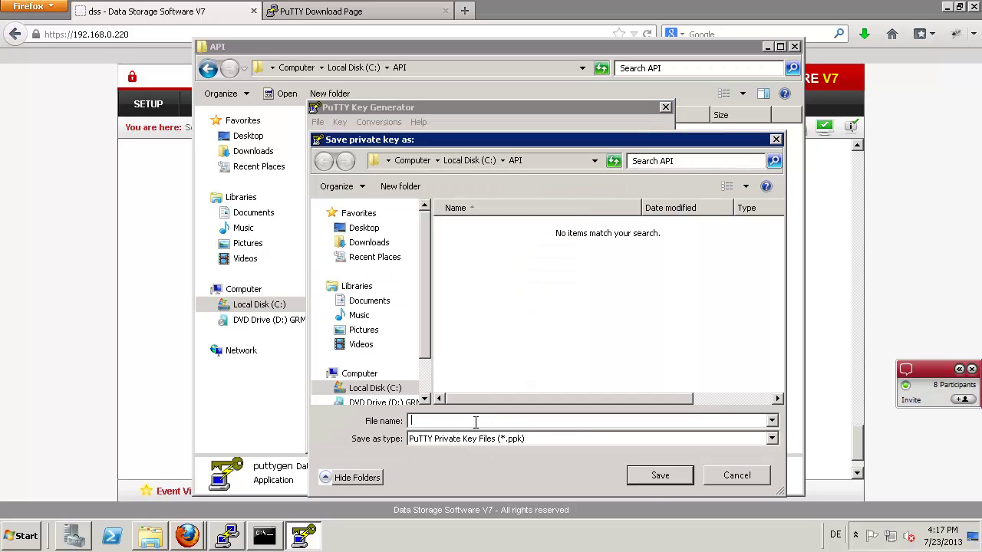
pyautogui.write('key-dss')
pyautogui.click(643, 475)
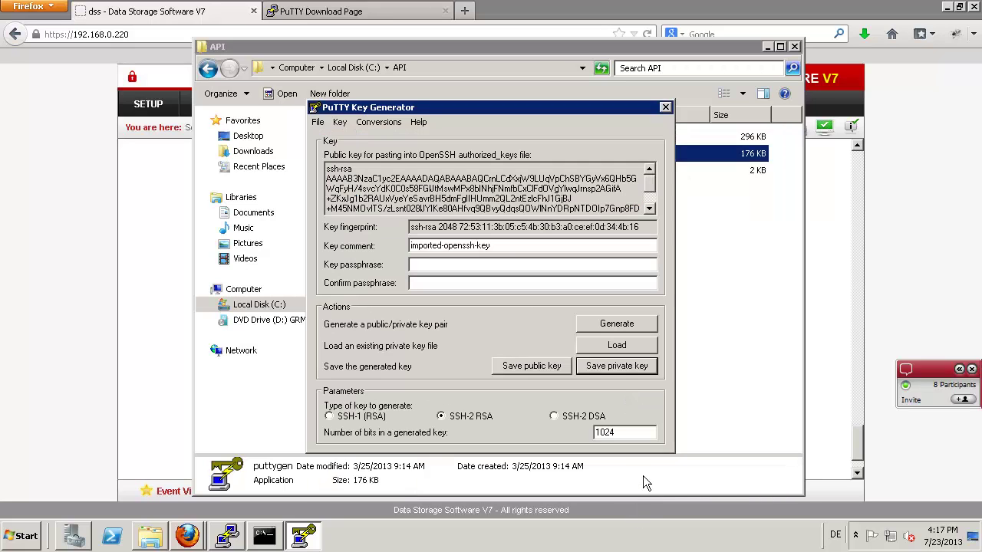
pyautogui.click(666, 108)
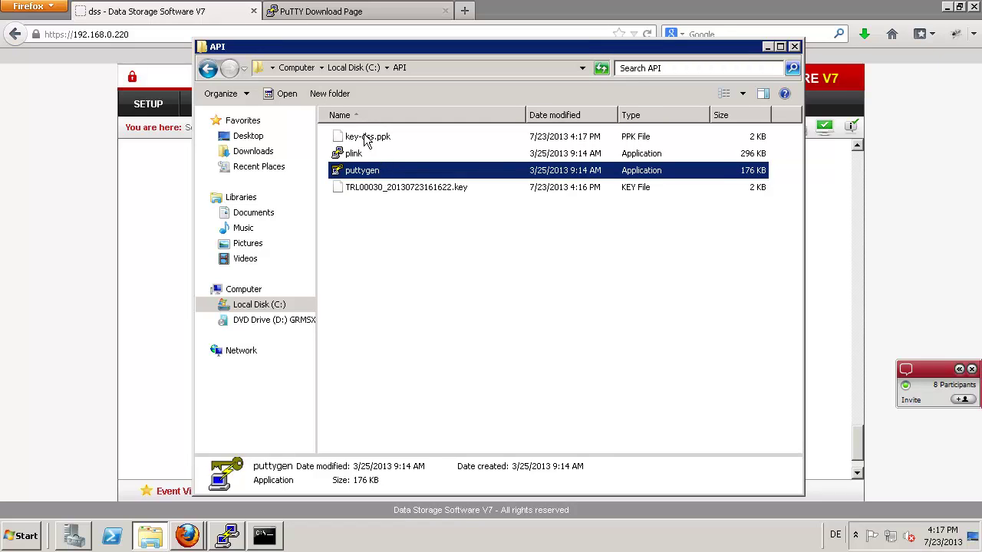
# - List C:\API with dir in Command Prompt, showing key-dss.ppk beside plink.exe
pyautogui.click(400, 145)
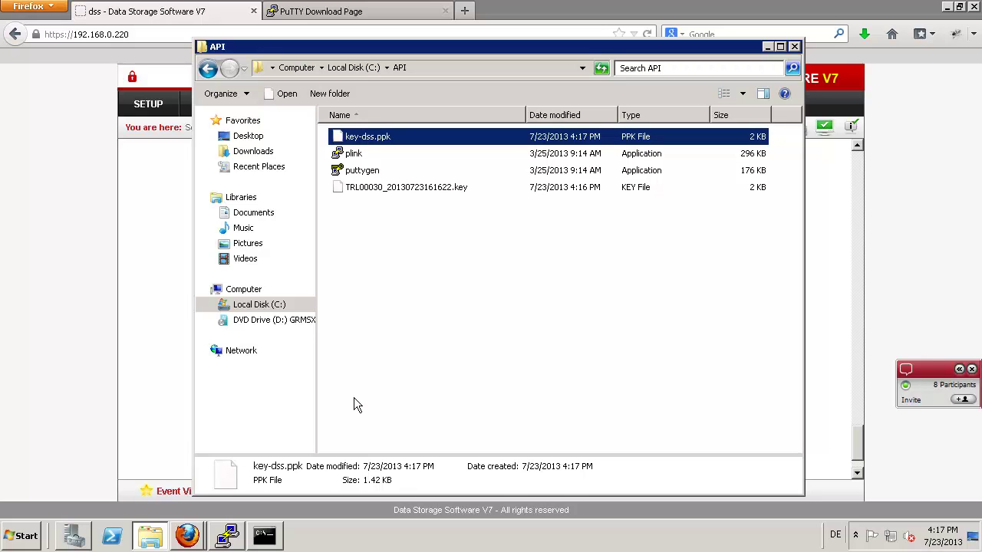
pyautogui.click(264, 537)
pyautogui.press('Return')
pyautogui.press('Return')
pyautogui.press('Return')
pyautogui.press('Return')
pyautogui.press('Return')
pyautogui.press('Return')
pyautogui.press('Return')
pyautogui.press('Return')
pyautogui.press('Return')
pyautogui.press('Return')
pyautogui.press('Return')
pyautogui.press('Return')
pyautogui.press('Return')
pyautogui.press('Return')
pyautogui.press('Return')
pyautogui.press('Return')
pyautogui.press('Return')
pyautogui.press('Return')
pyautogui.press('Return')
pyautogui.press('Return')
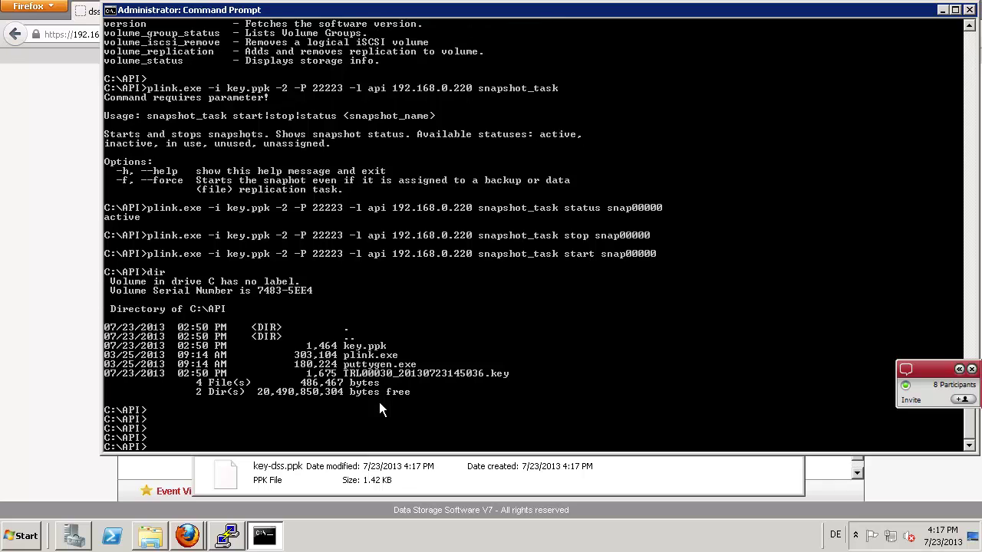
pyautogui.press('Return')
pyautogui.press('Return')
pyautogui.press('Return')
pyautogui.press('Return')
pyautogui.press('Return')
pyautogui.press('Return')
pyautogui.press('Return')
pyautogui.press('Return')
pyautogui.press('Return')
pyautogui.press('Return')
pyautogui.press('Return')
pyautogui.press('Return')
pyautogui.press('Return')
pyautogui.press('Return')
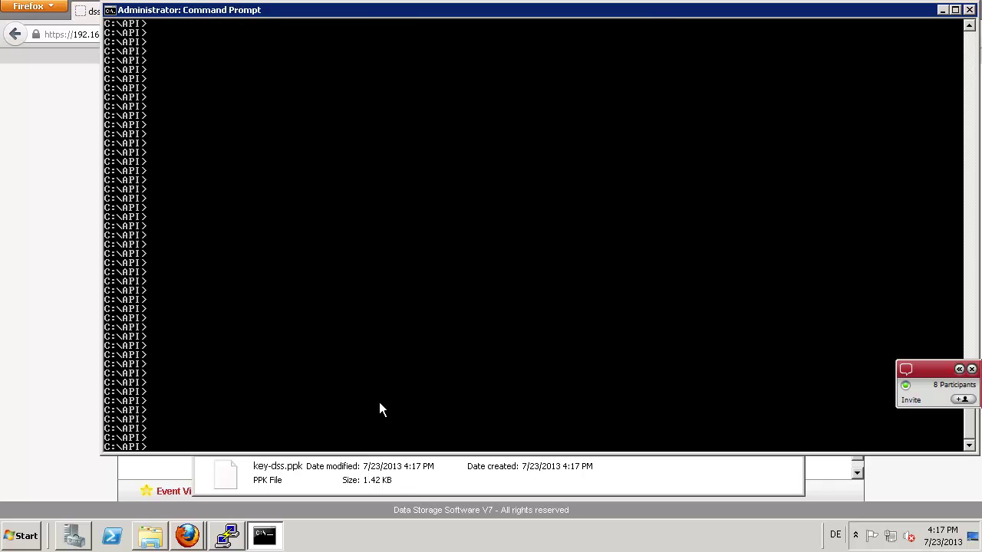
pyautogui.write('dir')
pyautogui.press('Return')
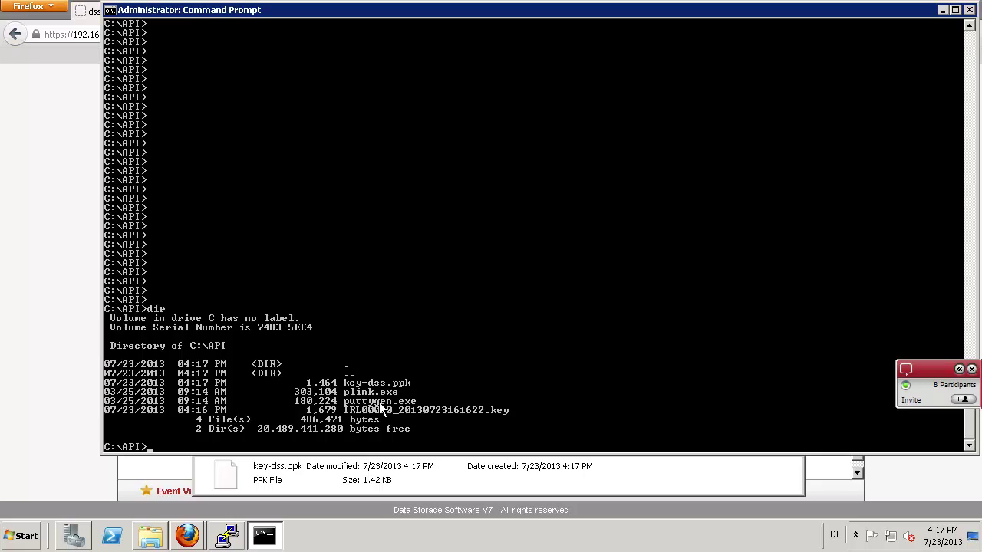
# - Begin a new command line with plink.exe via Tab completion, then return to the storage console
pyautogui.write('pl')
pyautogui.press('Tab')
pyautogui.hotkey('alt', 'Tab')
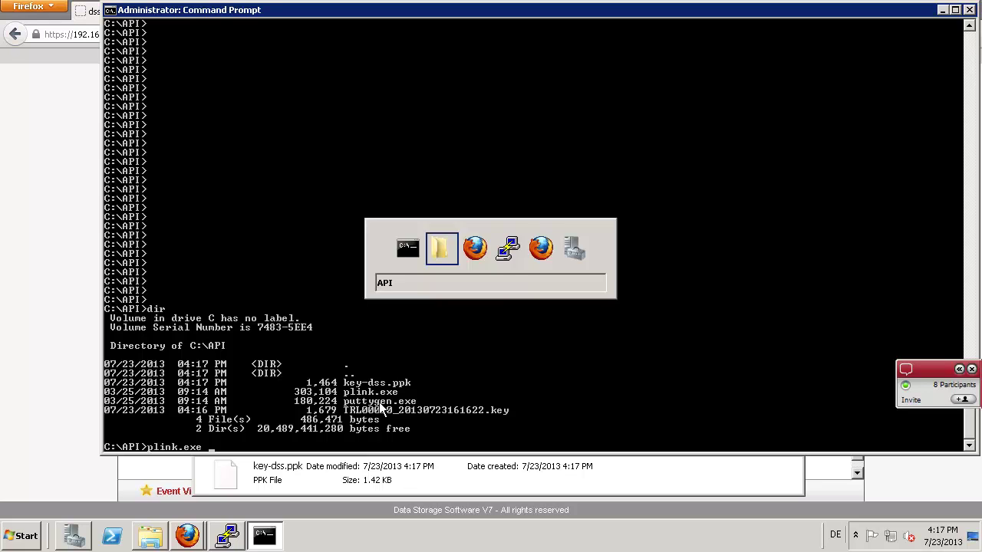
pyautogui.hotkey('alt', 'Tab')
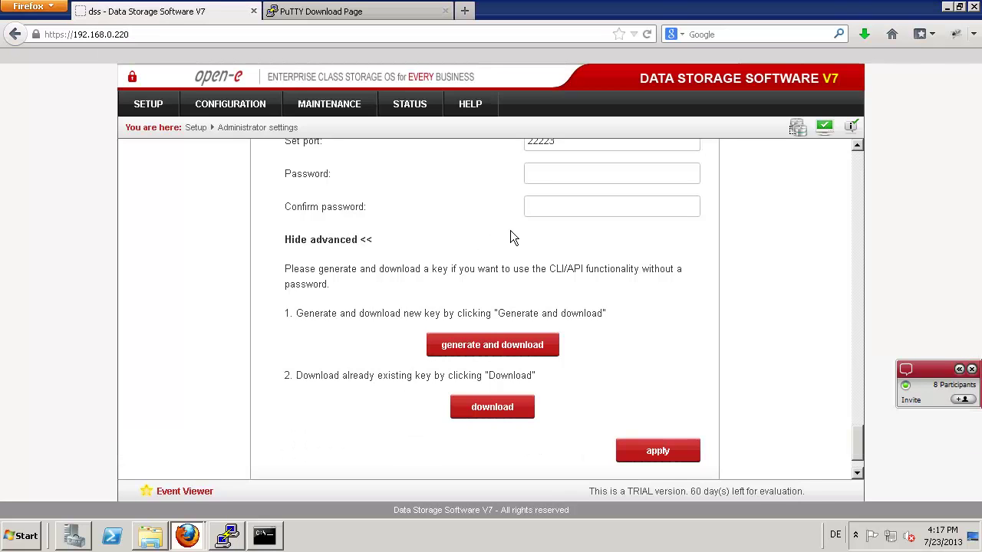
# - Open the CLI/API Configuration help and bring the key-based SSH command example into view
pyautogui.scroll(3, 632, 233)
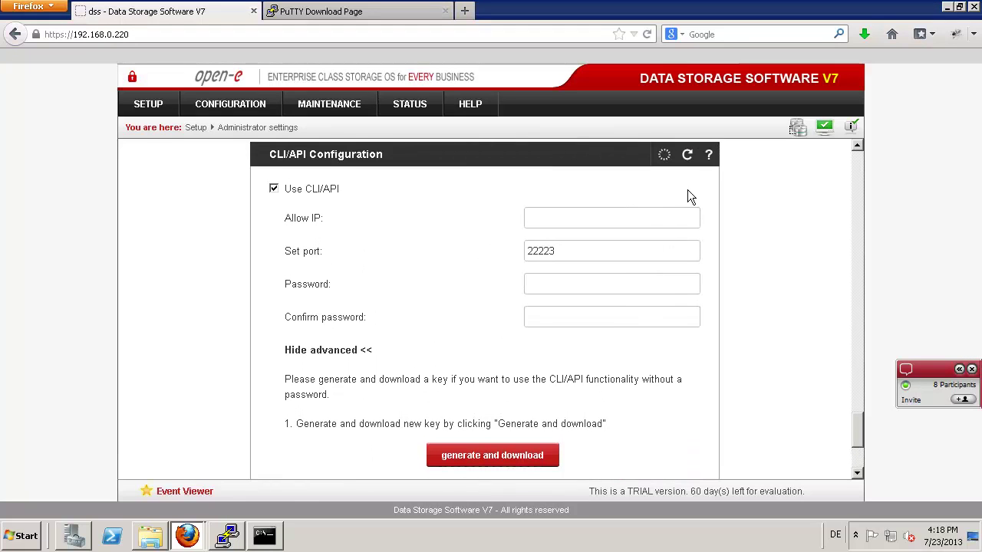
pyautogui.click(710, 155)
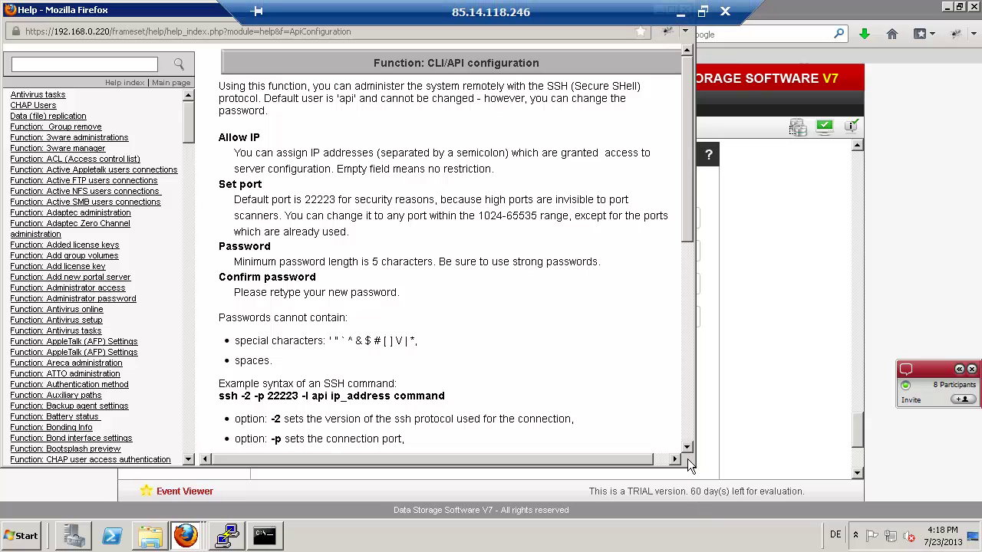
pyautogui.click(691, 427)
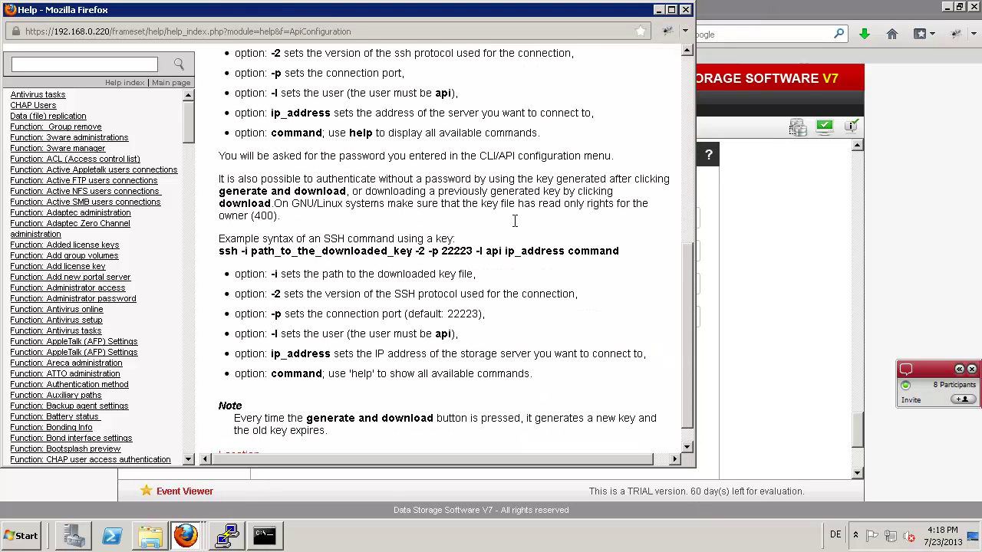
pyautogui.scroll(4, 322, 258)
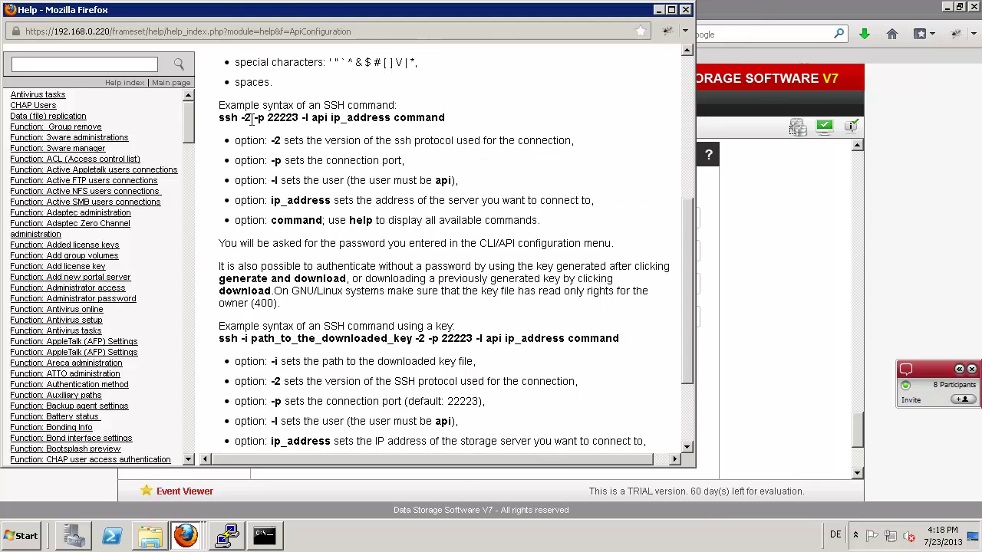
pyautogui.scroll(2, 252, 119)
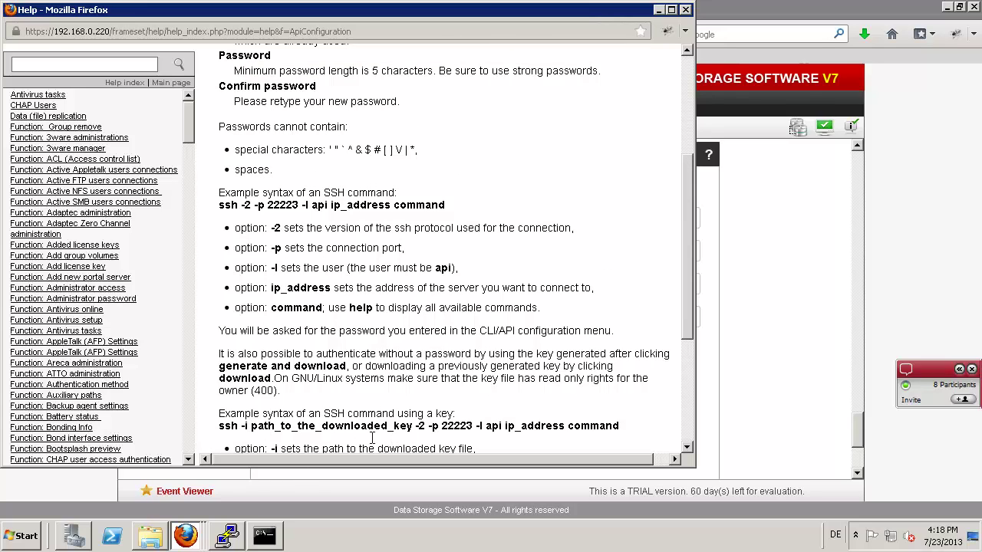
# - Highlight the SSH key command syntax and its -i, -2 and -p options, then return to Command Prompt
pyautogui.moveTo(225, 205); pyautogui.dragTo(450, 209)
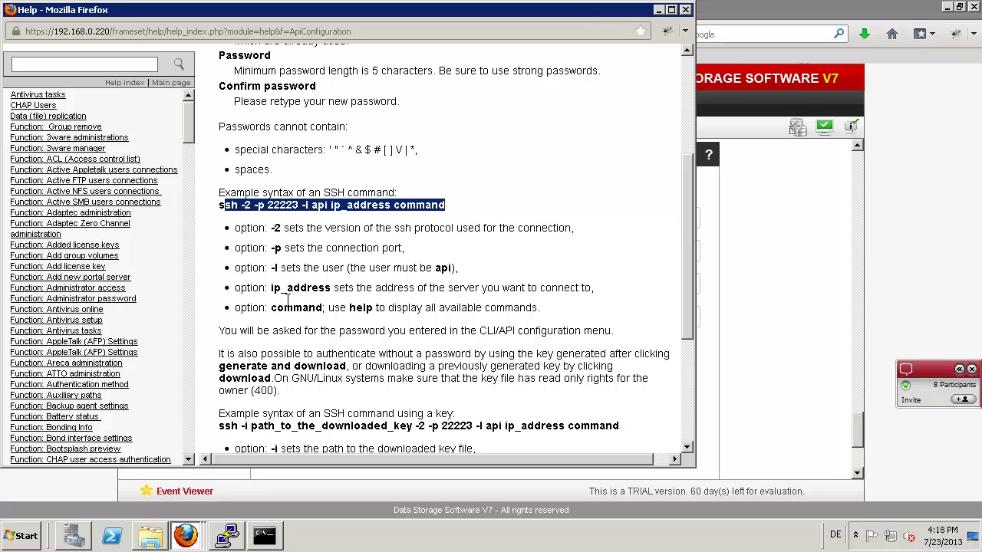
pyautogui.scroll(-3, 289, 299)
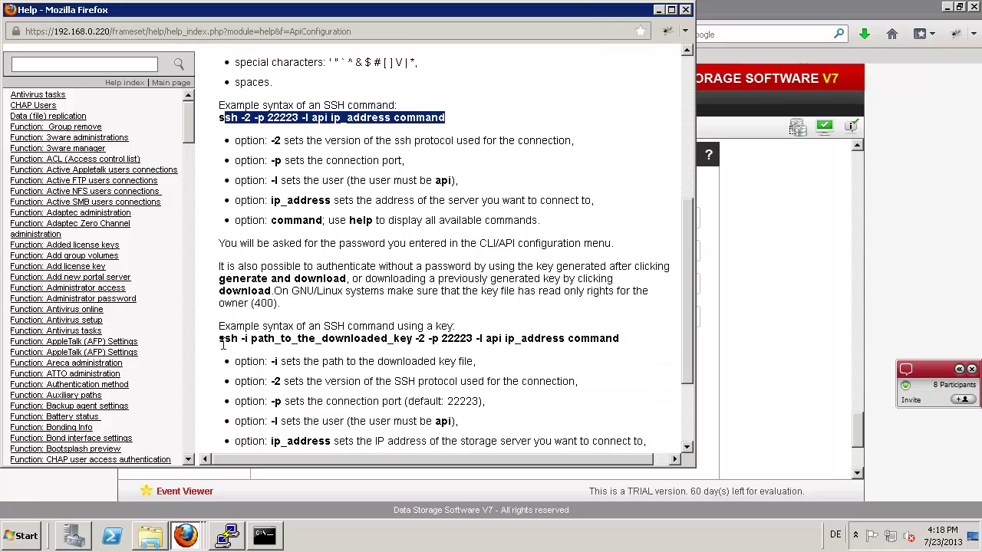
pyautogui.moveTo(220, 338); pyautogui.dragTo(633, 341)
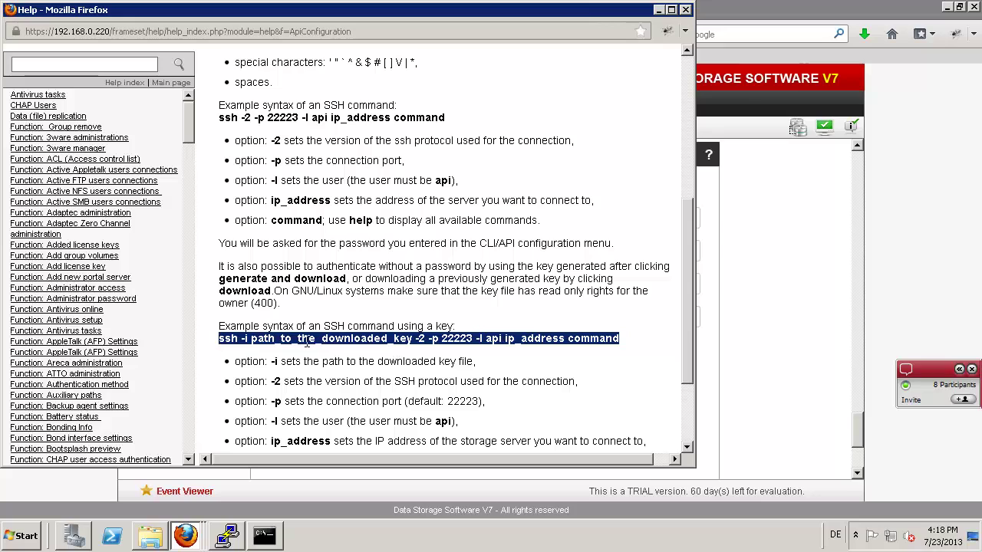
pyautogui.click(242, 339)
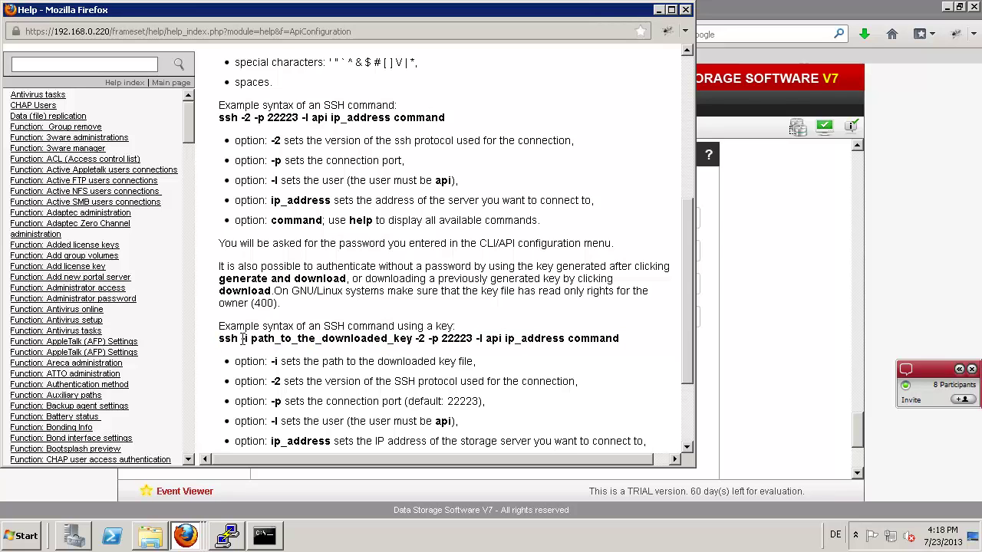
pyautogui.moveTo(243, 339); pyautogui.dragTo(251, 339)
pyautogui.click(413, 339)
pyautogui.moveTo(428, 339); pyautogui.dragTo(492, 338)
pyautogui.click(587, 338)
pyautogui.moveTo(419, 338); pyautogui.dragTo(448, 339)
pyautogui.click(438, 353)
pyautogui.moveTo(440, 338); pyautogui.dragTo(422, 342)
pyautogui.hotkey('alt', 'Tab')
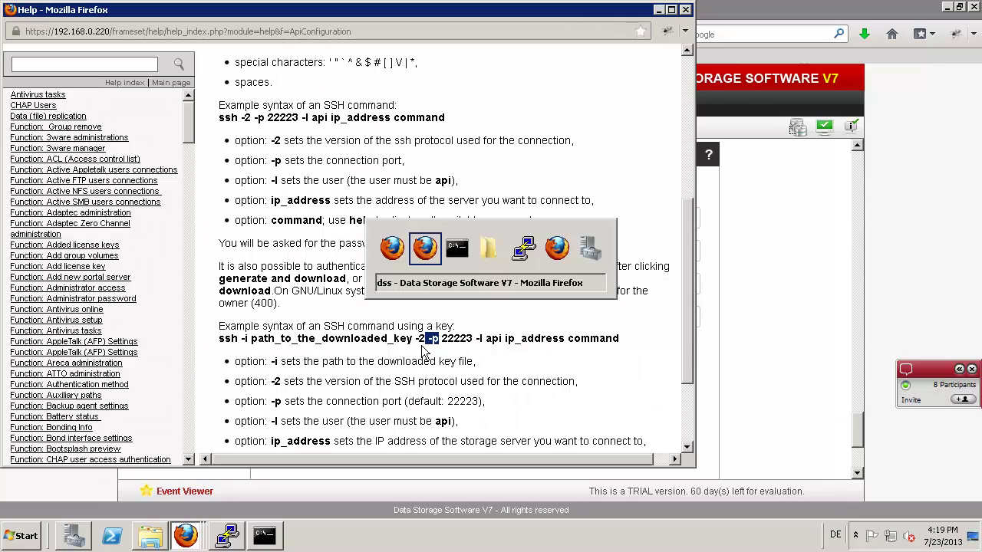
pyautogui.hotkey('alt', 'Tab')
pyautogui.hotkey('alt', 'Tab')
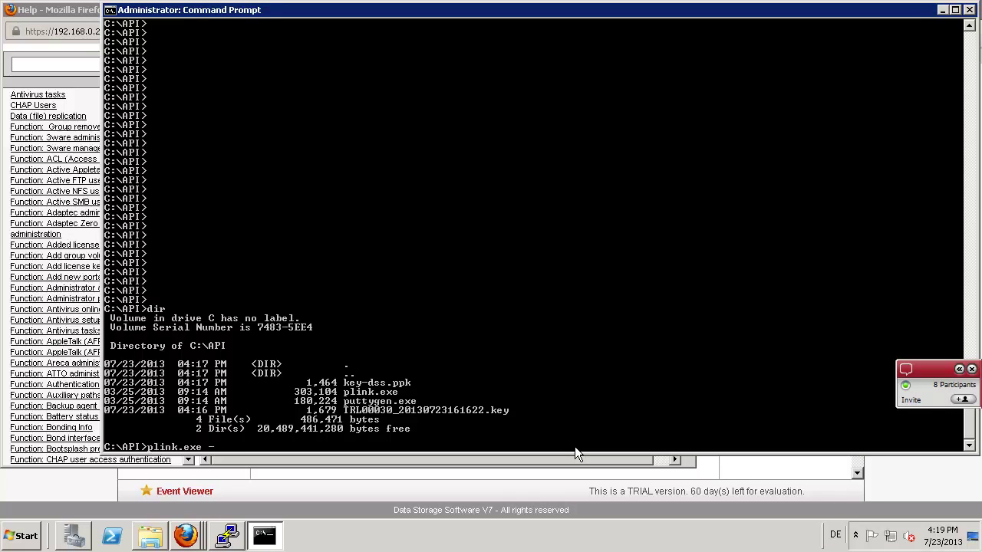
# - Extend the command to plink.exe -i key-dss.ppk -2 -P, then switch to the browser to check the port
pyautogui.write('-i k')
pyautogui.press('Tab')
pyautogui.write('2 -P')
pyautogui.hotkey('alt', 'Tab')
pyautogui.hotkey('alt', 'Tab')
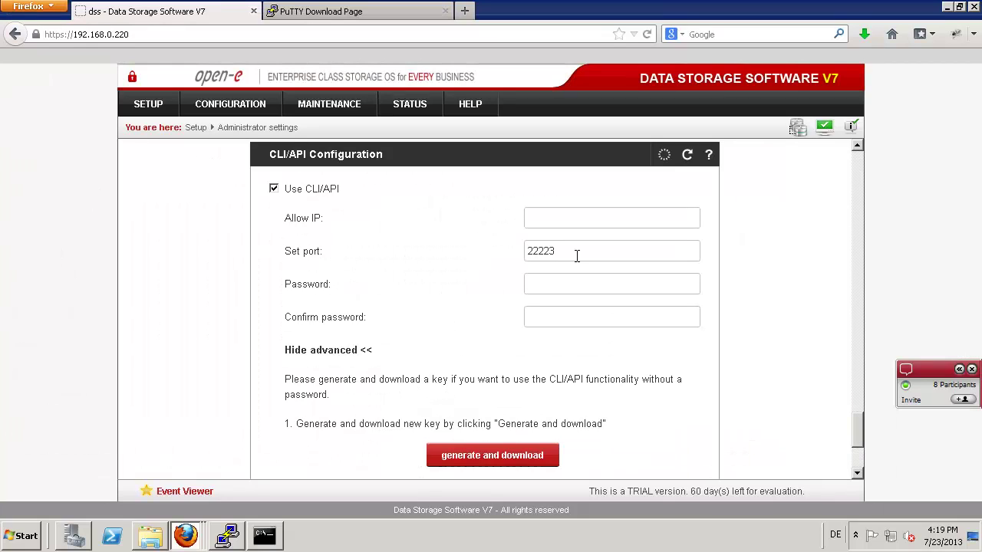
# - Confirm the CLI/API port 22223 differs from the 22222 remote access port, then return to Command Prompt
pyautogui.moveTo(576, 257); pyautogui.dragTo(495, 241)
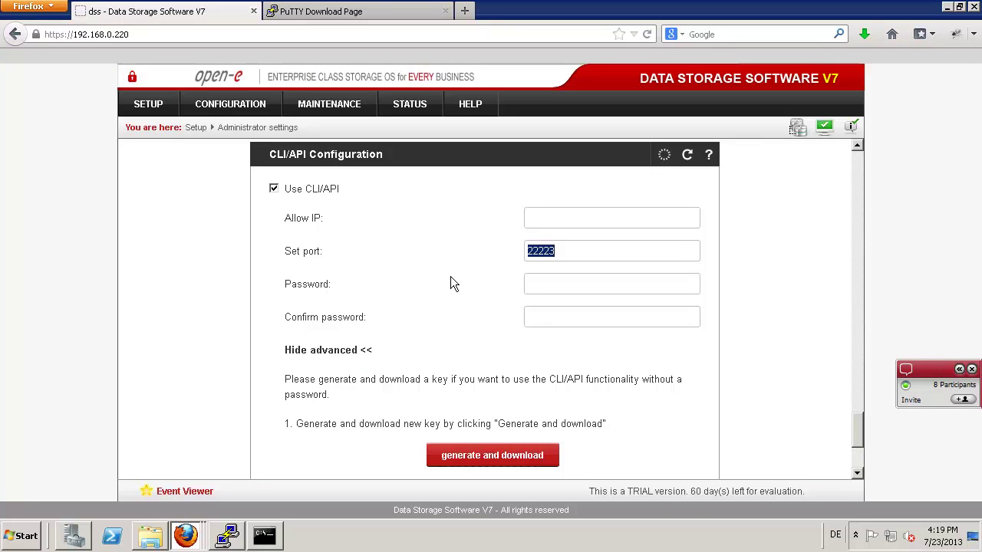
pyautogui.click(636, 239)
pyautogui.scroll(3, 489, 240)
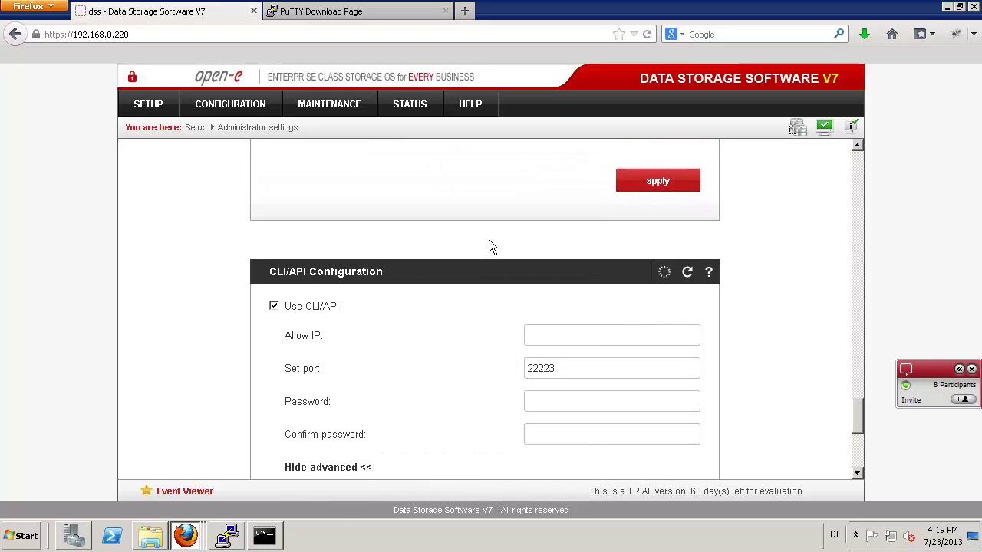
pyautogui.scroll(4, 488, 241)
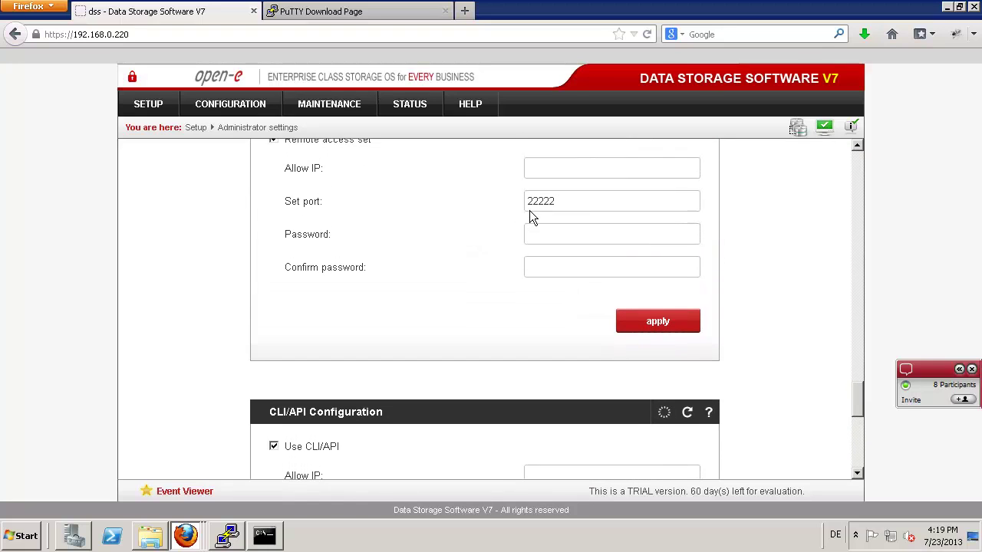
pyautogui.scroll(-2, 545, 265)
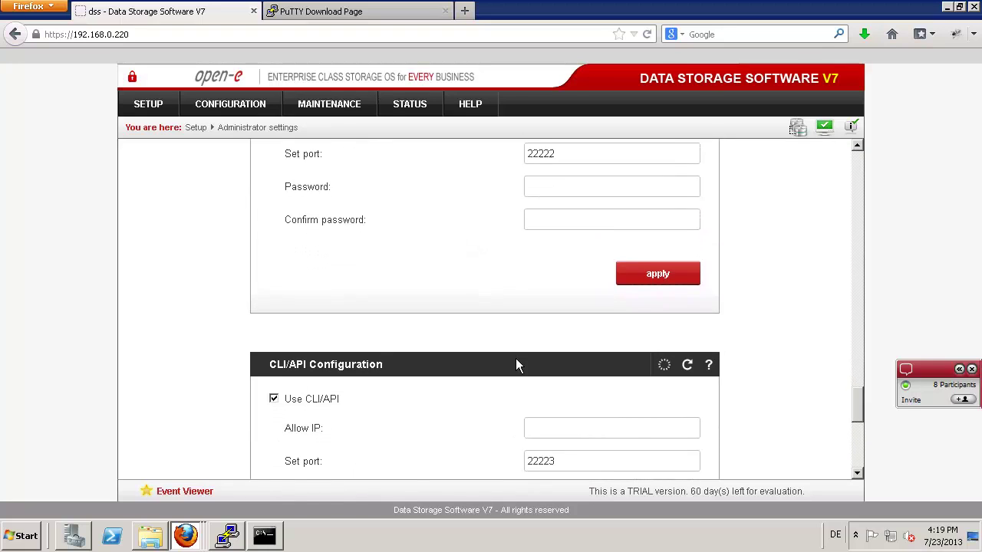
pyautogui.hotkey('alt', 'Tab')
pyautogui.hotkey('alt', 'Tab')
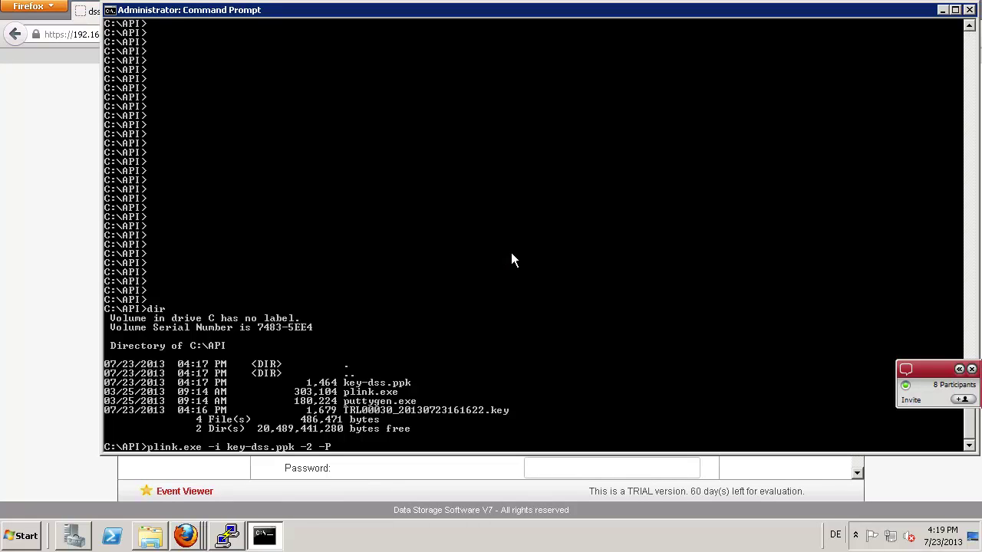
# - Complete the command with 22223 -l api 192.168.0.220 help and run it
pyautogui.write('22223 -l api 192.168.0.220')
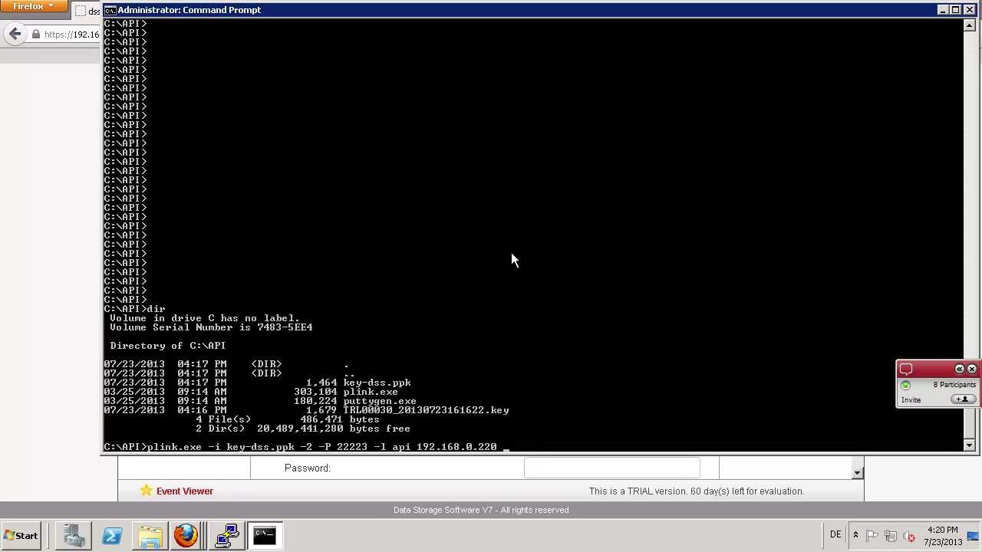
pyautogui.write(' help')
pyautogui.press('Return')
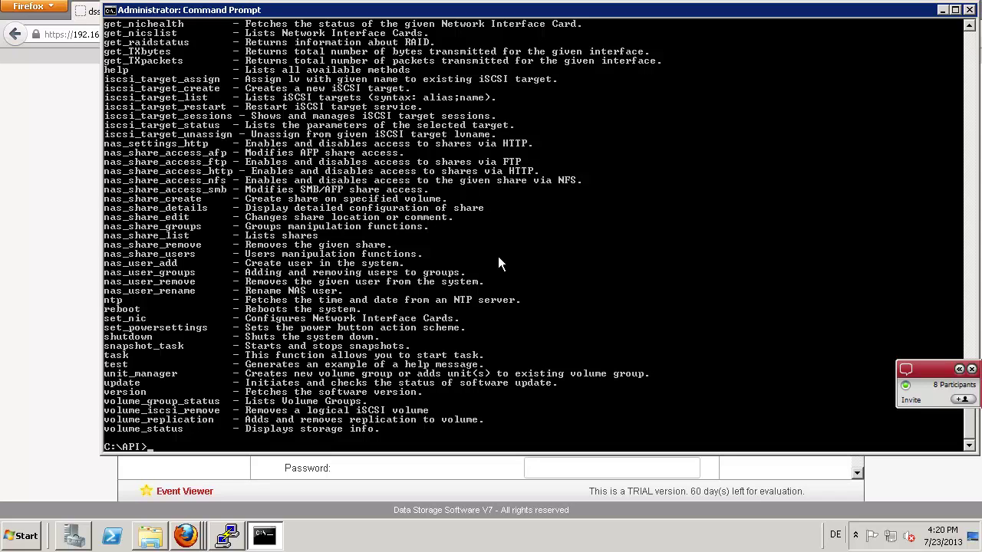
# - Enlarge the console and rerun the plink command with snapshot_task alone to see its usage
pyautogui.moveTo(274, 454); pyautogui.dragTo(277, 529)
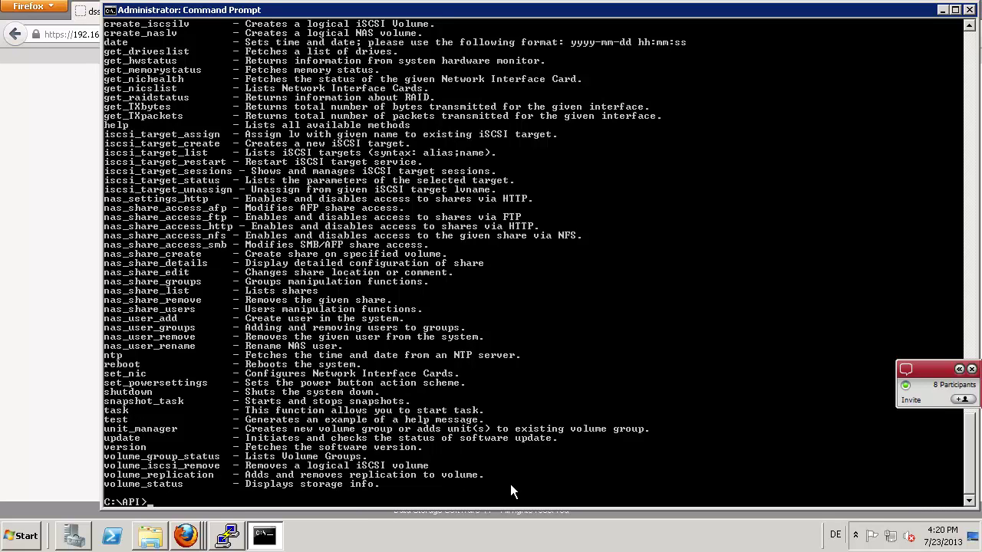
pyautogui.press('Up')
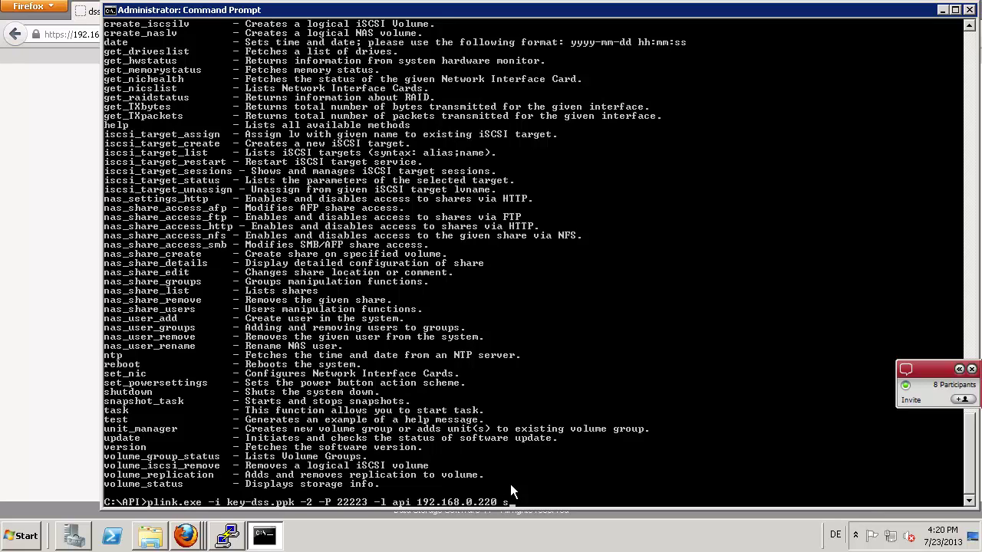
pyautogui.write('snapshot_task')
pyautogui.press('Return')
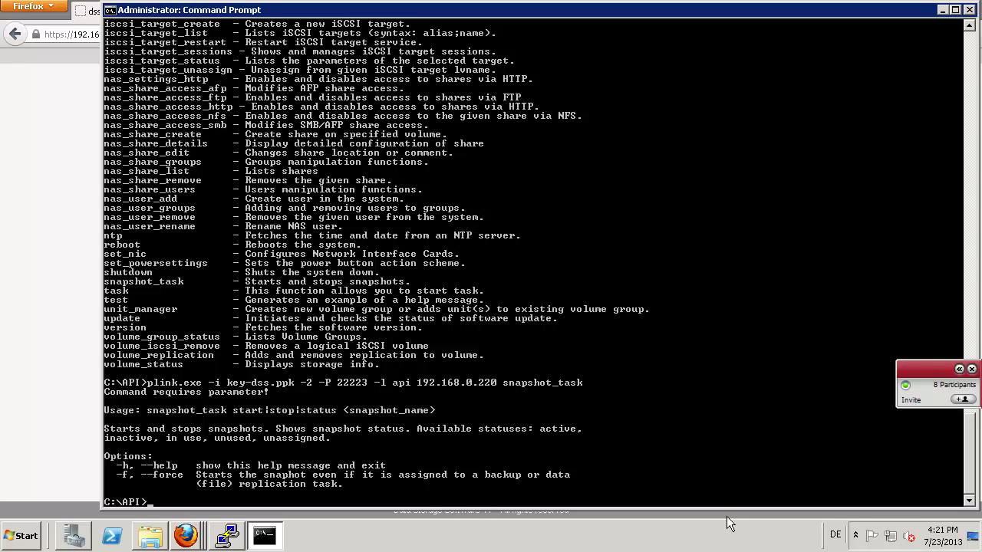
# - Rerun the plink command with 'snapshot_task start snap00000', then switch to the web console
pyautogui.press('Up')
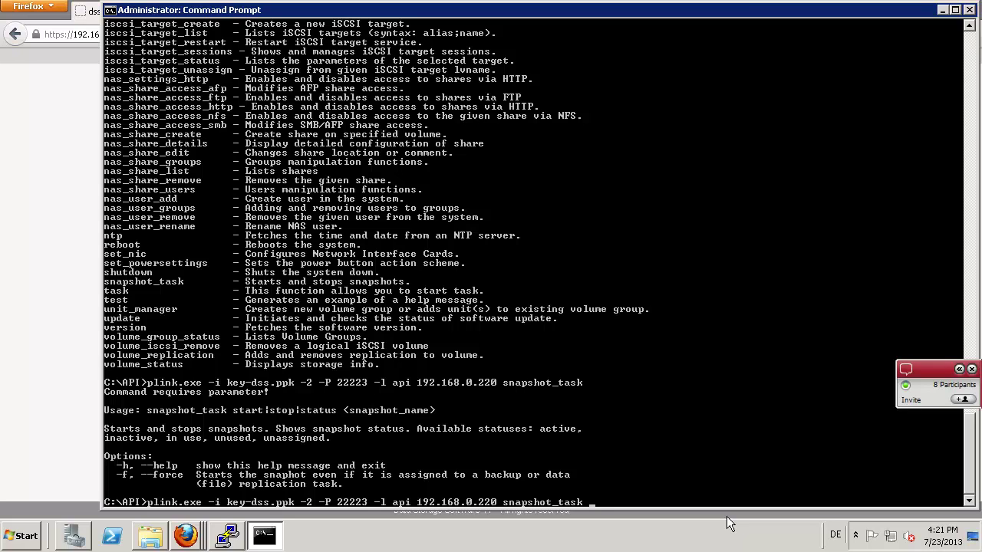
pyautogui.write('start snap00000')
pyautogui.press('Return')
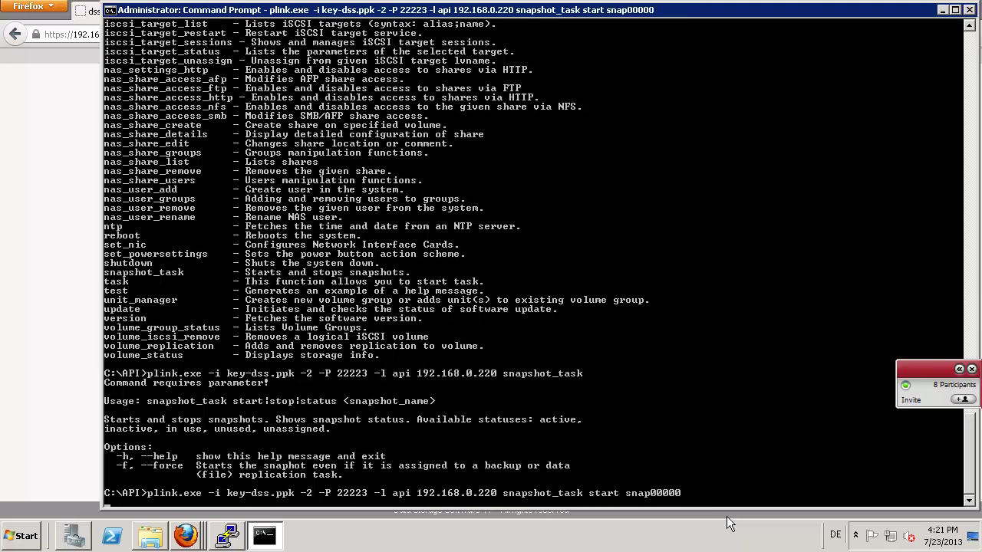
pyautogui.hotkey('alt', 'Tab')
pyautogui.hotkey('alt', 'Tab')
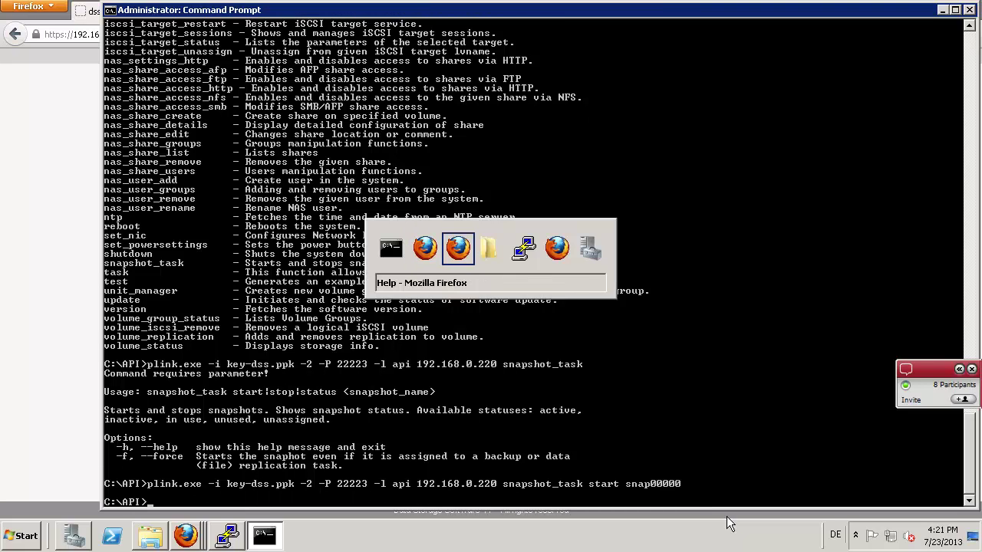
pyautogui.hotkey('alt', 'Tab')
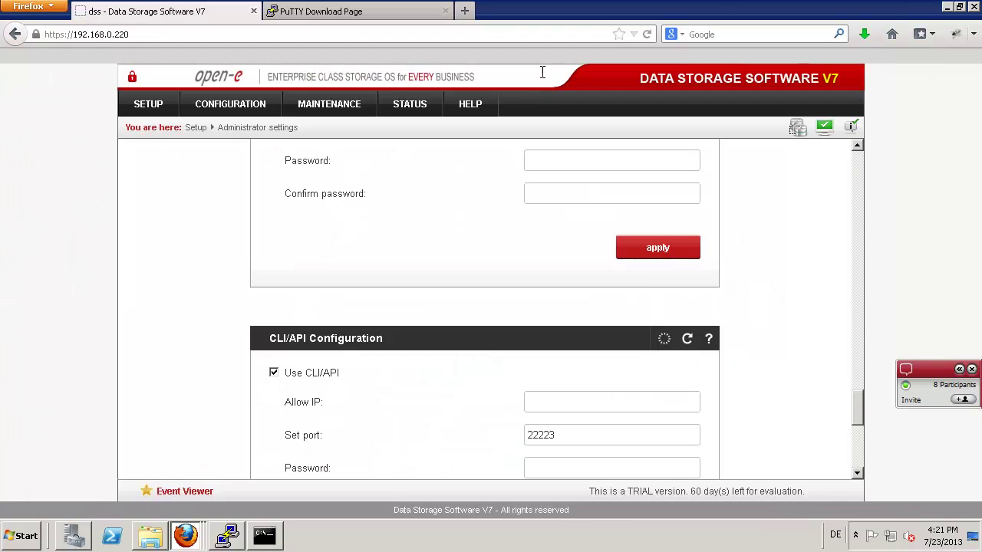
# - Verify on Maintenance > Snapshot that snap00000 runs since 16:21:51, then return to Command Prompt
pyautogui.moveTo(307, 105)
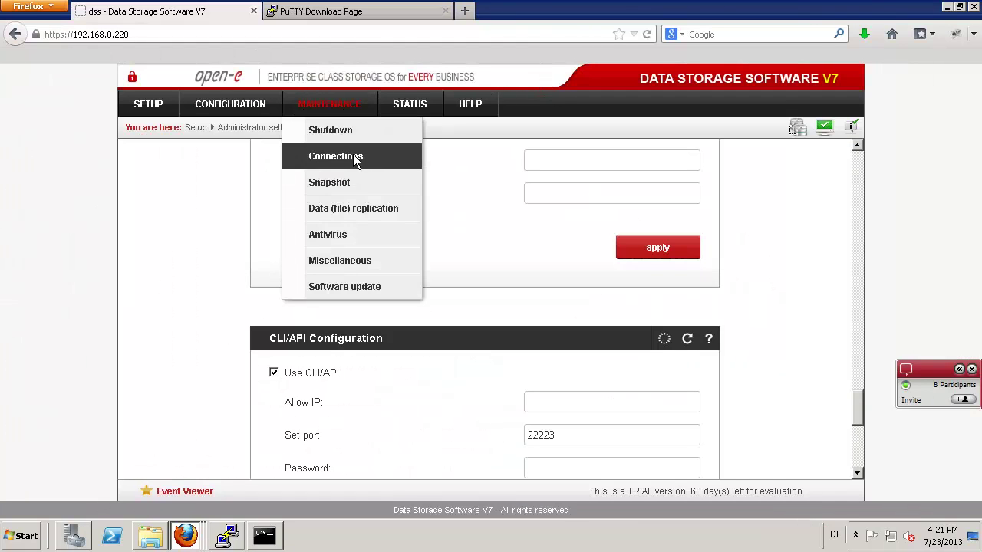
pyautogui.click(335, 182)
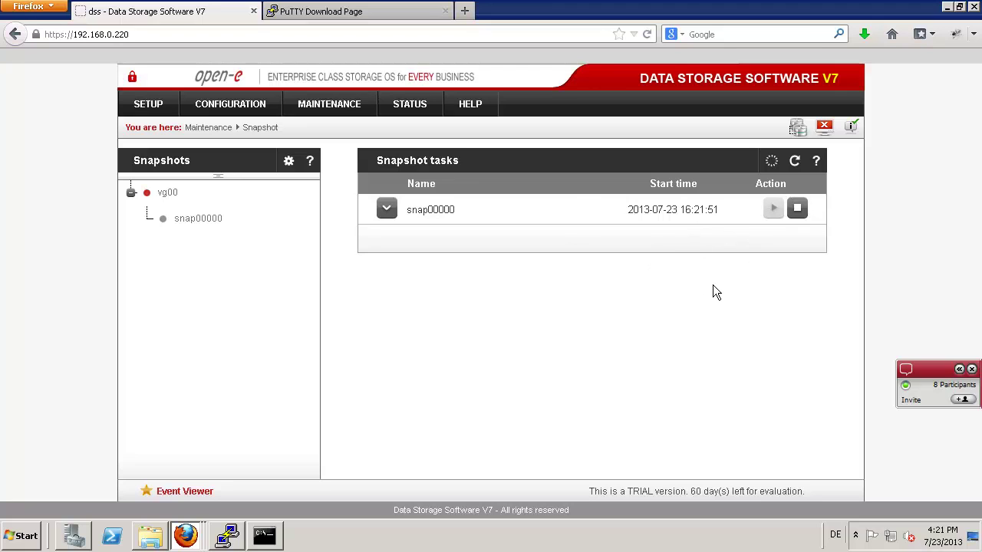
pyautogui.hotkey('alt', 'Tab')
pyautogui.press('Tab')
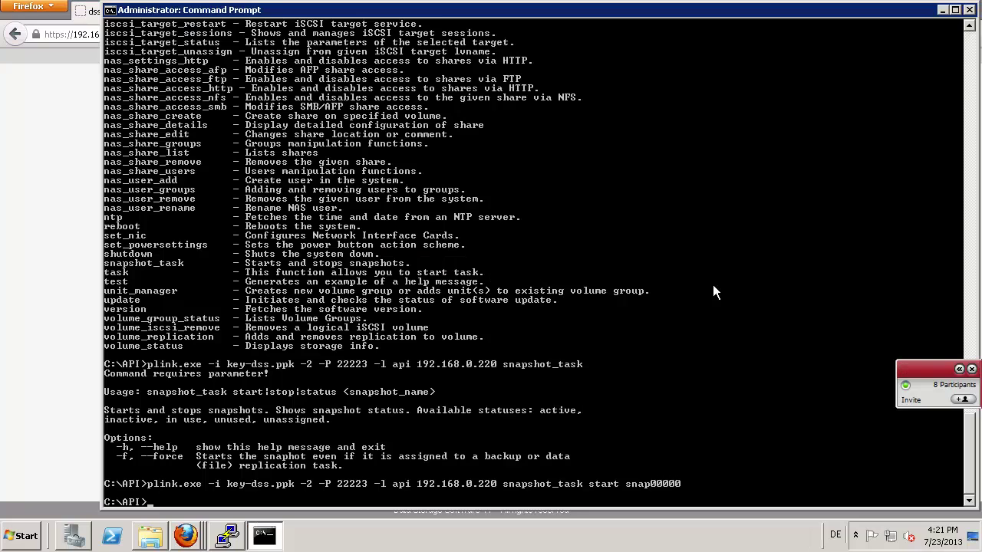
# - Check snap00000's snapshot task status, which reports it active
pyautogui.press('Up')
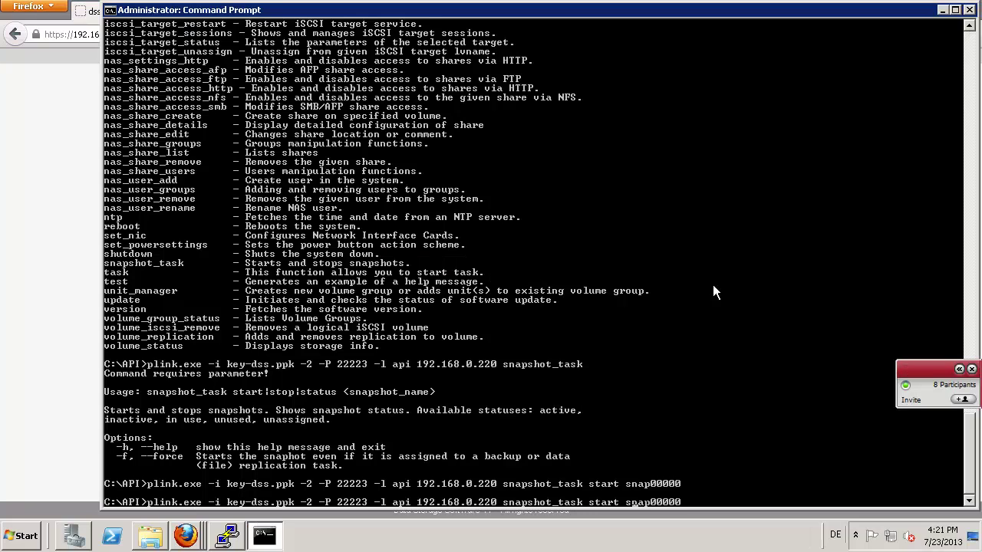
pyautogui.press('Left')
pyautogui.press('Left')
pyautogui.press('Left')
pyautogui.press('Left')
pyautogui.press('Left')
pyautogui.press('Left')
pyautogui.press('Left')
pyautogui.press('Left')
pyautogui.press('Left')
pyautogui.press('Left')
pyautogui.press('BackSpace')
pyautogui.press('BackSpace')
pyautogui.press('BackSpace')
pyautogui.write('atus')
pyautogui.press('Return')
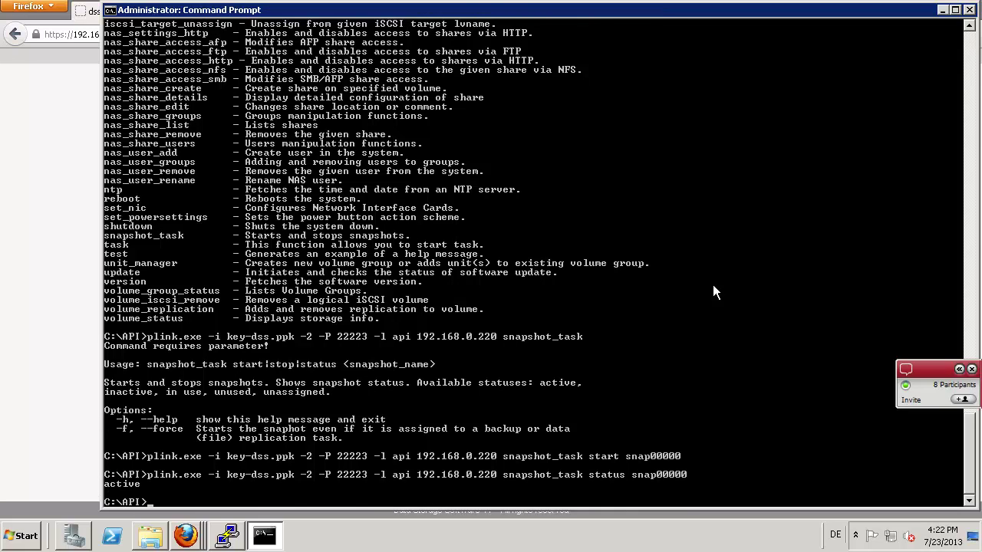
# - Stop snap00000 with snapshot_task stop and check the task in the web console
pyautogui.press('Up')
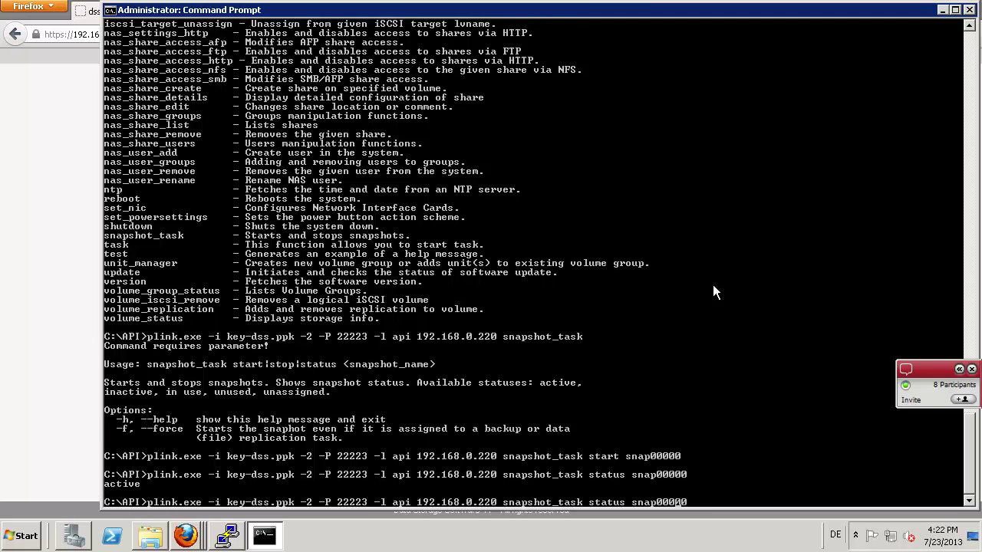
pyautogui.press('Left')
pyautogui.press('Left')
pyautogui.press('Left')
pyautogui.press('Left')
pyautogui.press('Left')
pyautogui.press('Left')
pyautogui.press('Left')
pyautogui.press('Left')
pyautogui.press('Left')
pyautogui.press('Left')
pyautogui.press('BackSpace')
pyautogui.press('BackSpace')
pyautogui.press('BackSpace')
pyautogui.press('BackSpace')
pyautogui.write('op')
pyautogui.press('Return')
pyautogui.hotkey('alt', 'Tab')
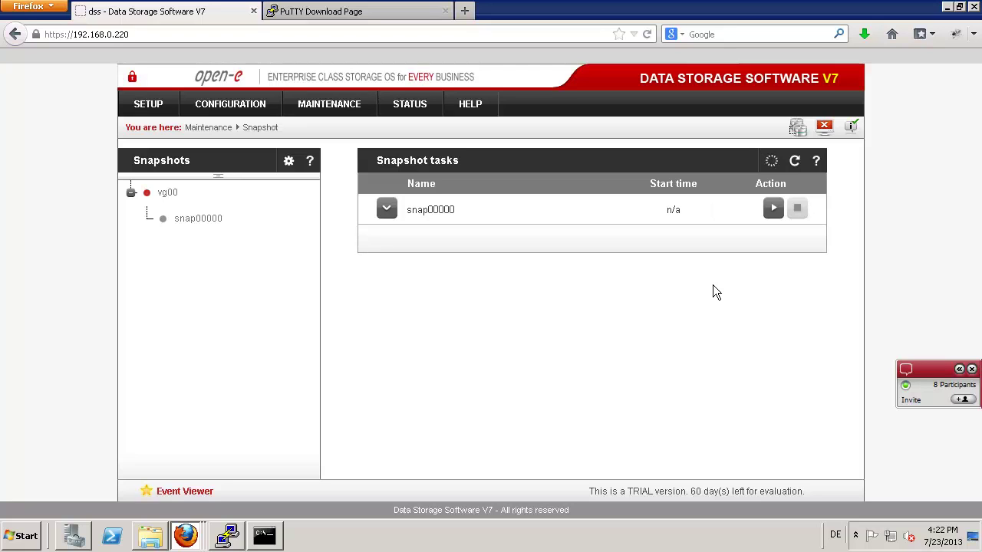
pyautogui.hotkey('alt', 'Tab')
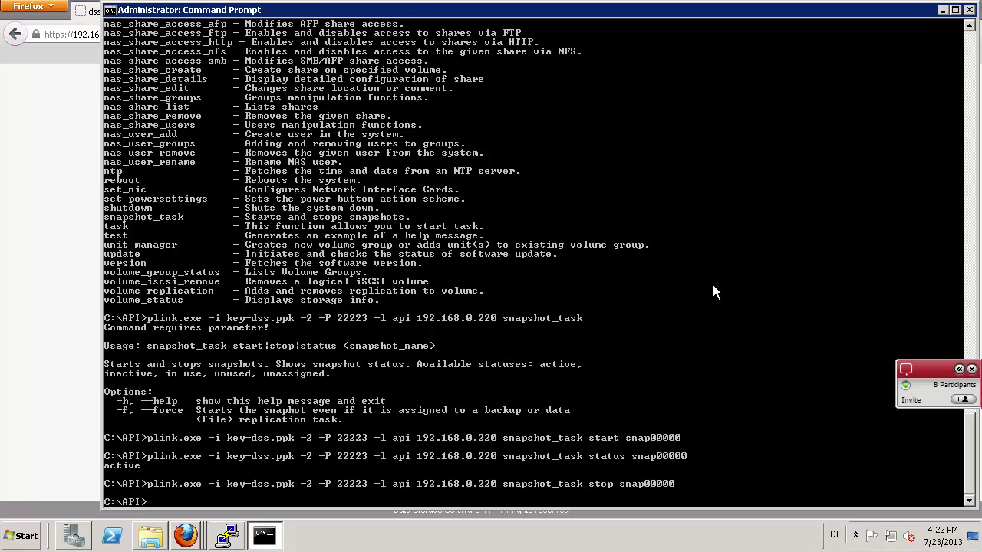
# - Confirm snap00000 now reports unused, then start it again
pyautogui.press('Return')
pyautogui.press('Up')
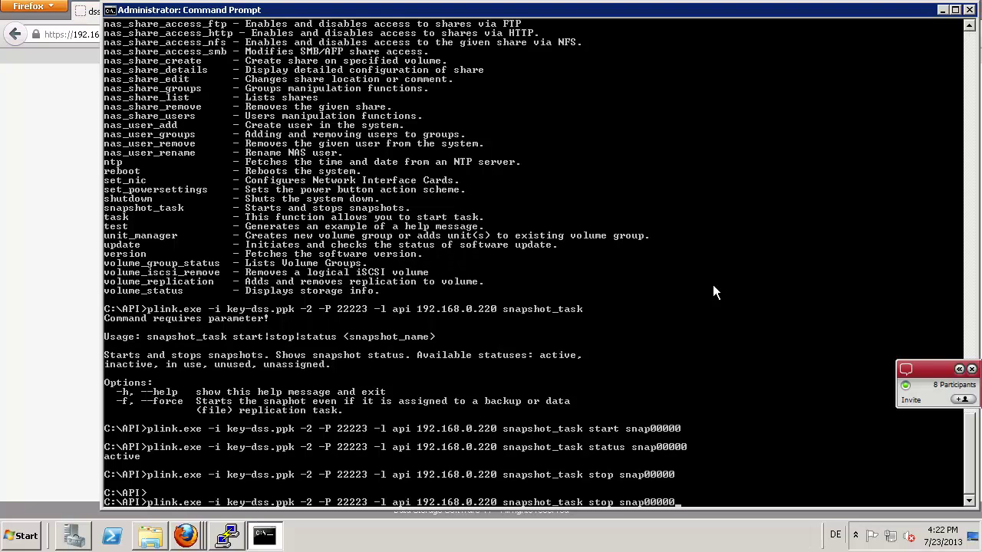
pyautogui.press('Up')
pyautogui.press('Return')
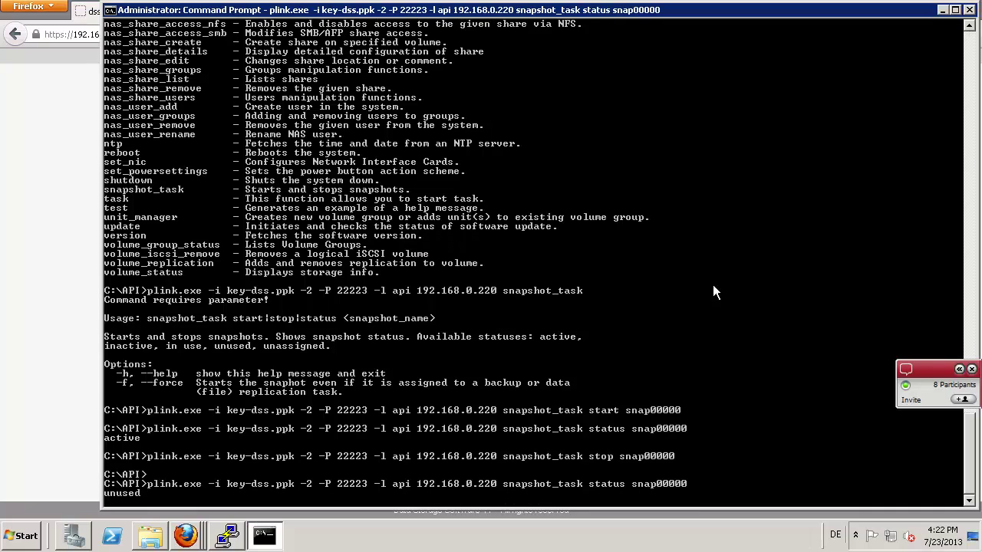
pyautogui.press('Return')
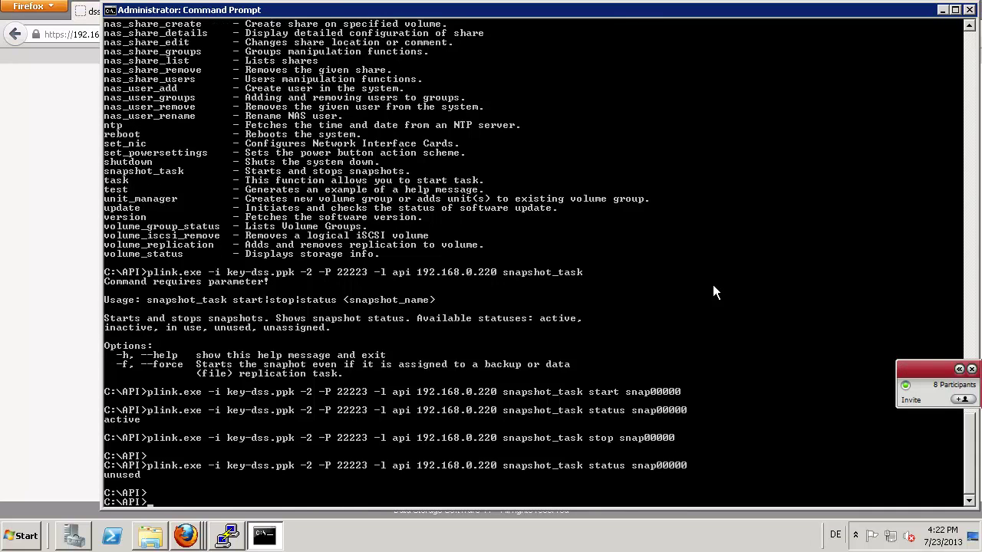
pyautogui.press('Up')
pyautogui.press('Up')
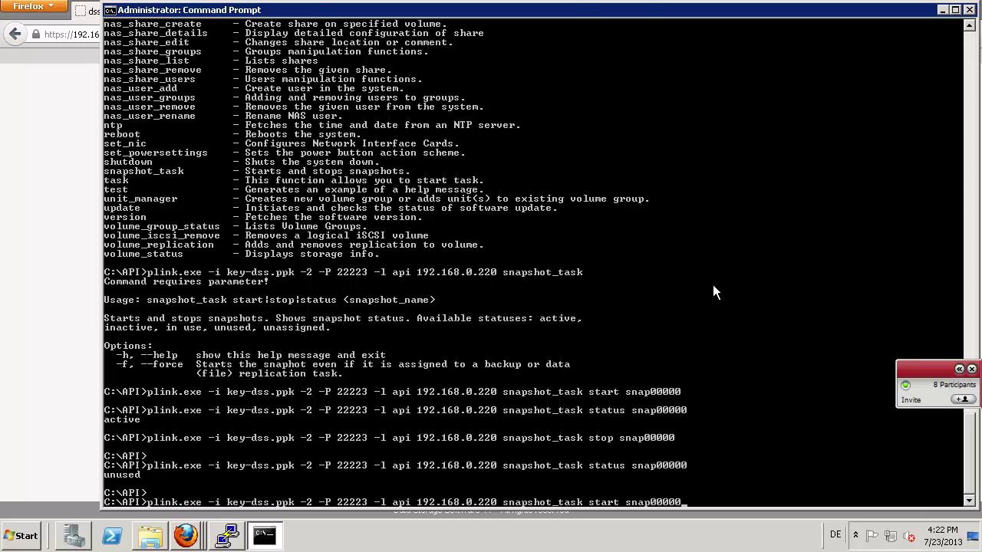
pyautogui.press('Return')
pyautogui.hotkey('alt', 'Tab')
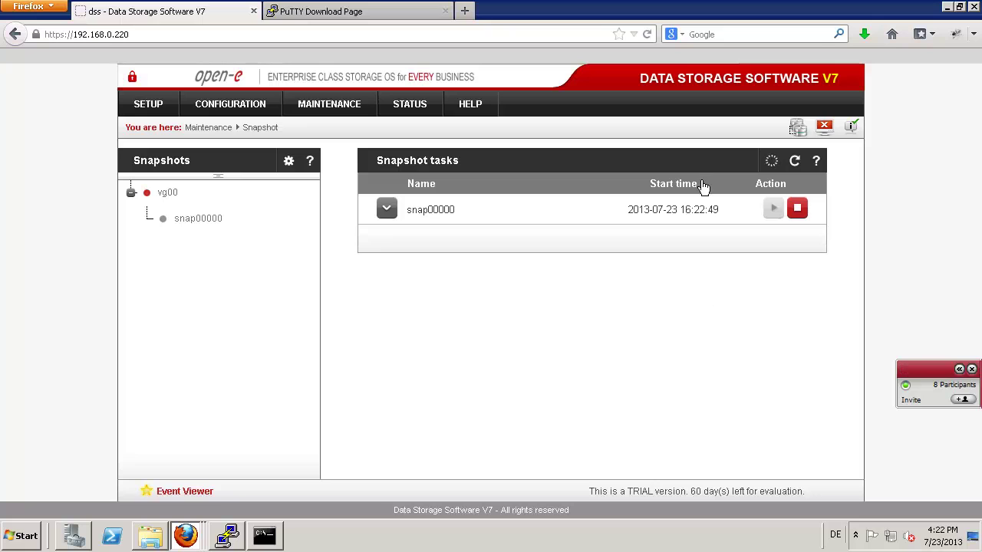
# - Show and hide the Netviewer side panel, then bring Command Prompt back to the front
pyautogui.click(959, 369)
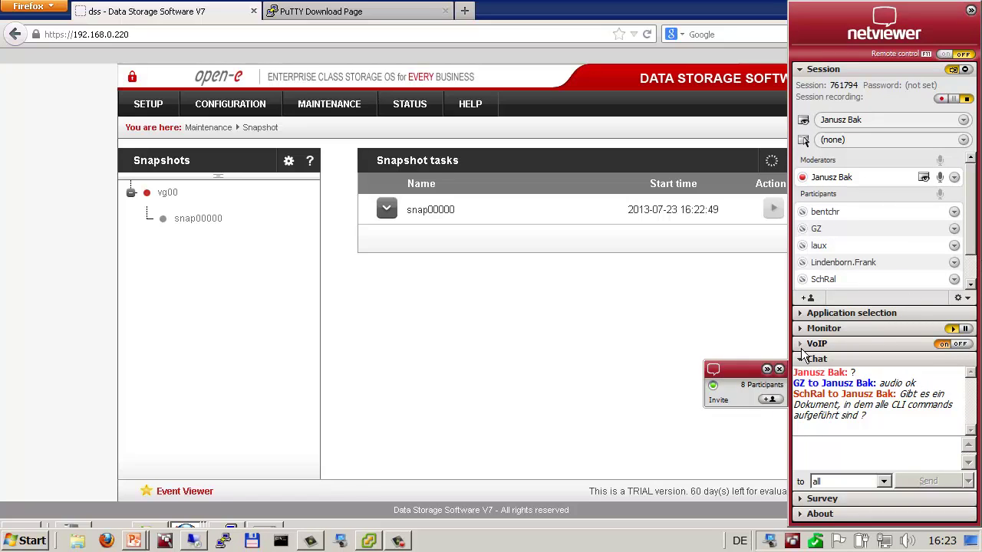
pyautogui.click(766, 369)
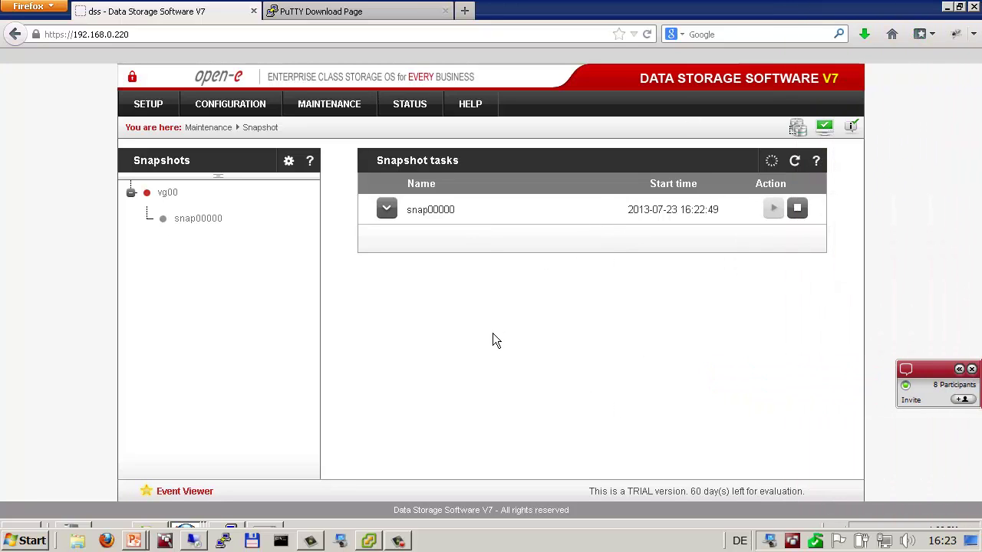
pyautogui.hotkey('alt', 'Tab')
pyautogui.hotkey('alt', 'Tab')
pyautogui.hotkey('alt', 'Tab')
pyautogui.hotkey('alt', 'Tab')
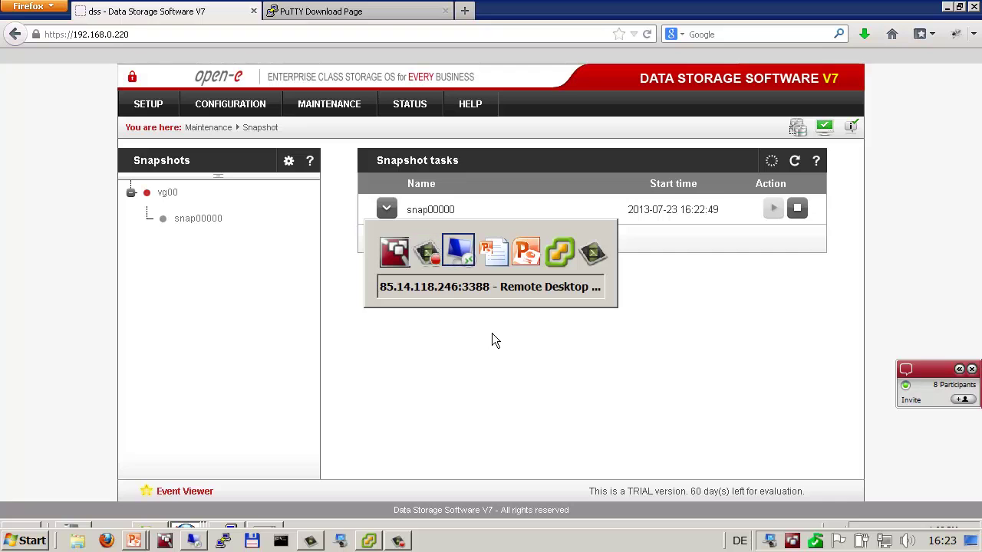
pyautogui.hotkey('alt', 'Tab')
pyautogui.hotkey('alt', 'Tab')
pyautogui.hotkey('alt', 'Tab')
pyautogui.hotkey('alt', 'Tab')
pyautogui.hotkey('alt', 'Tab')
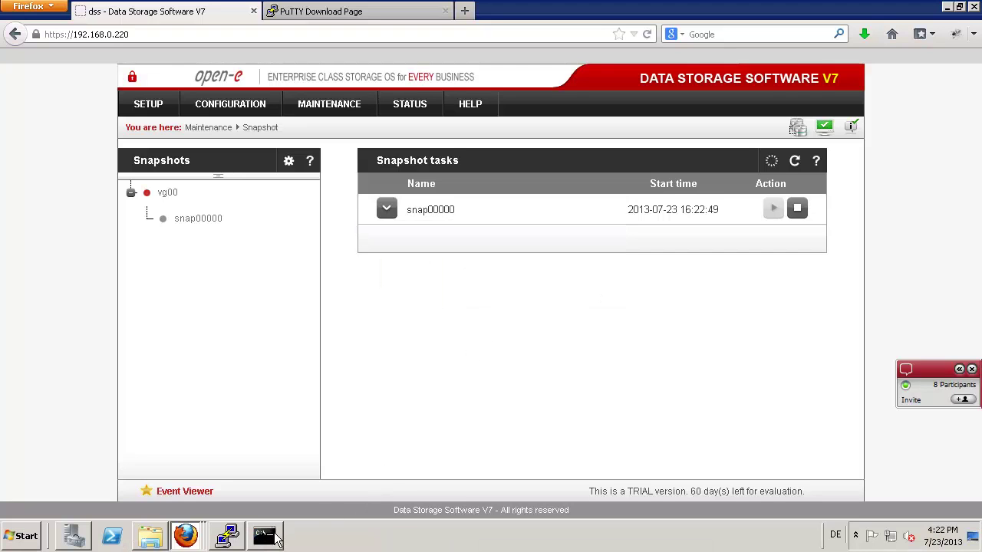
pyautogui.click(264, 535)
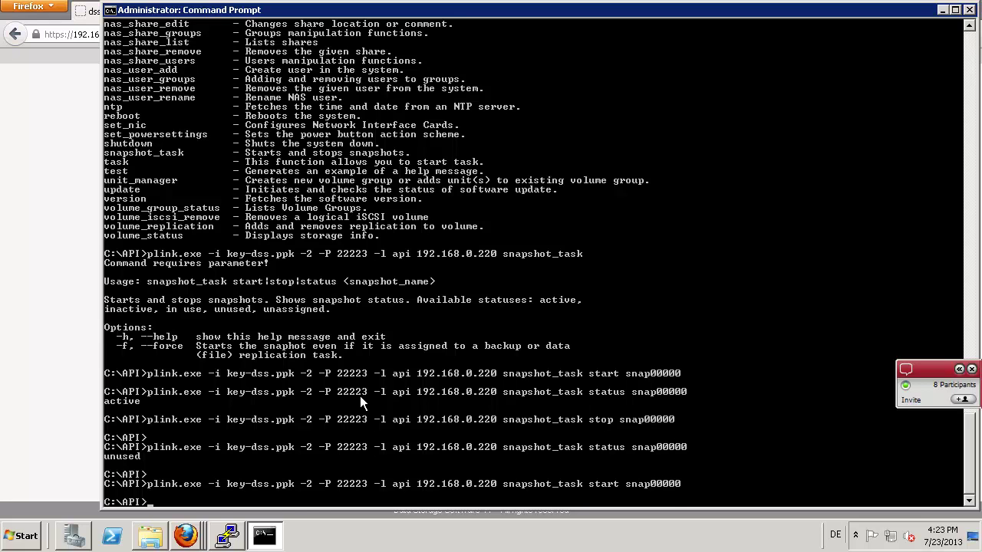
# - List all available API methods with the plink help command
pyautogui.write('dir')
pyautogui.press('Up')
pyautogui.press('Up')
pyautogui.press('Up')
pyautogui.press('Up')
pyautogui.press('Up')
pyautogui.press('Up')
pyautogui.press('Up')
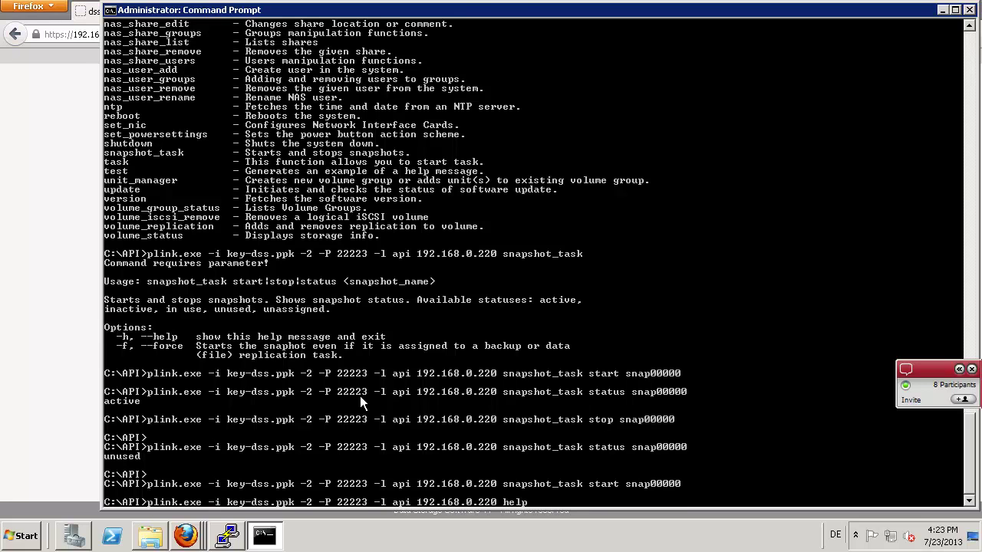
pyautogui.press('Return')
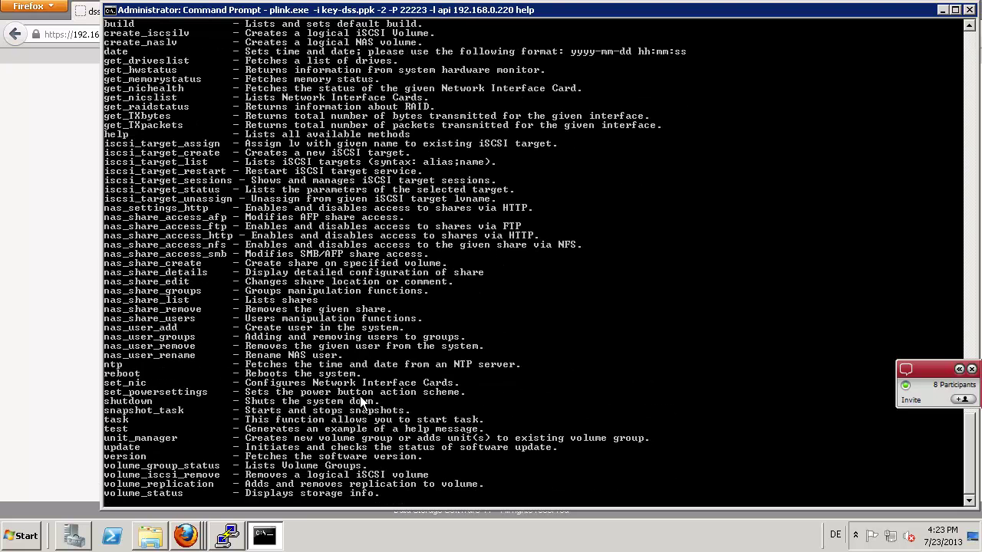
# - Rerun the help command with its output redirected to help.txt
pyautogui.press('Up')
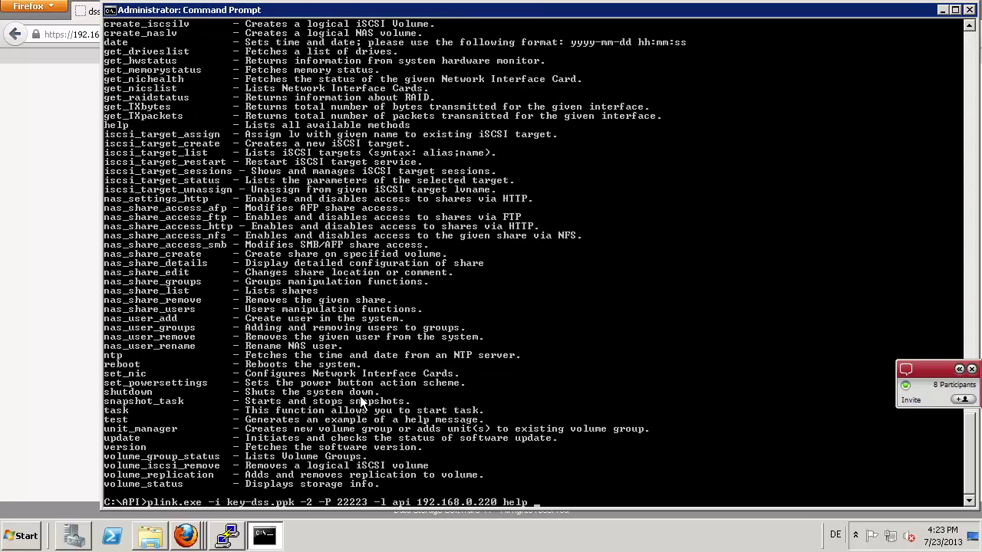
pyautogui.write('<')
pyautogui.press('BackSpace')
pyautogui.write('>')
pyautogui.write('help-')
pyautogui.write('tx')
pyautogui.press('BackSpace')
pyautogui.press('BackSpace')
pyautogui.press('BackSpace')
pyautogui.write('.tx')
pyautogui.press('Return')
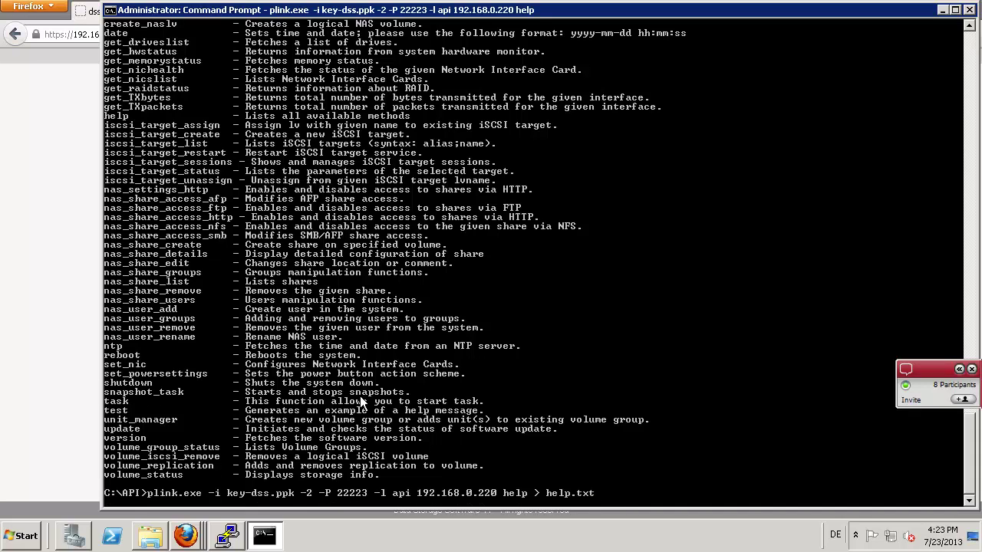
# - Print the contents of help.txt with 'type help.txt'
pyautogui.press('Return')
pyautogui.press('Return')
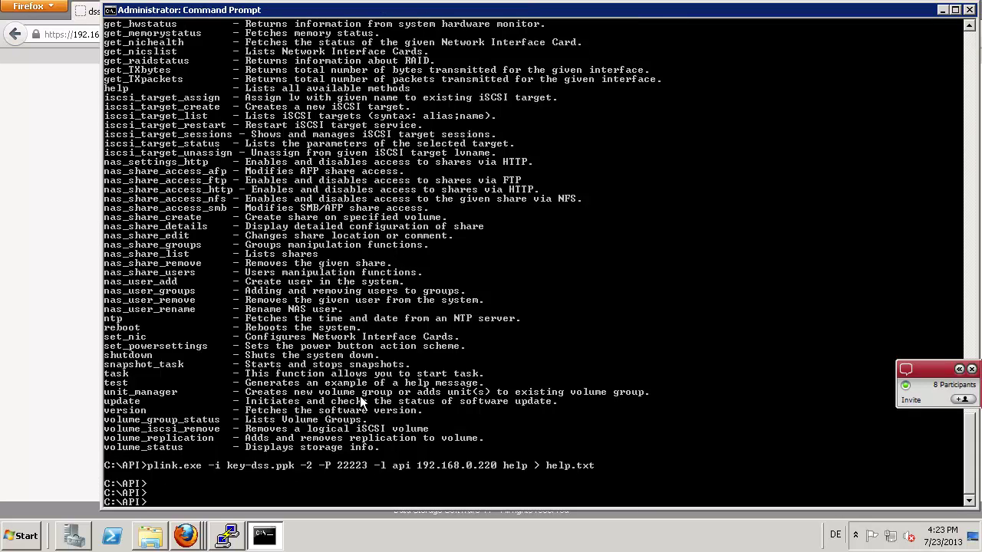
pyautogui.write('type help.txt')
pyautogui.press('Return')
pyautogui.press('Return')
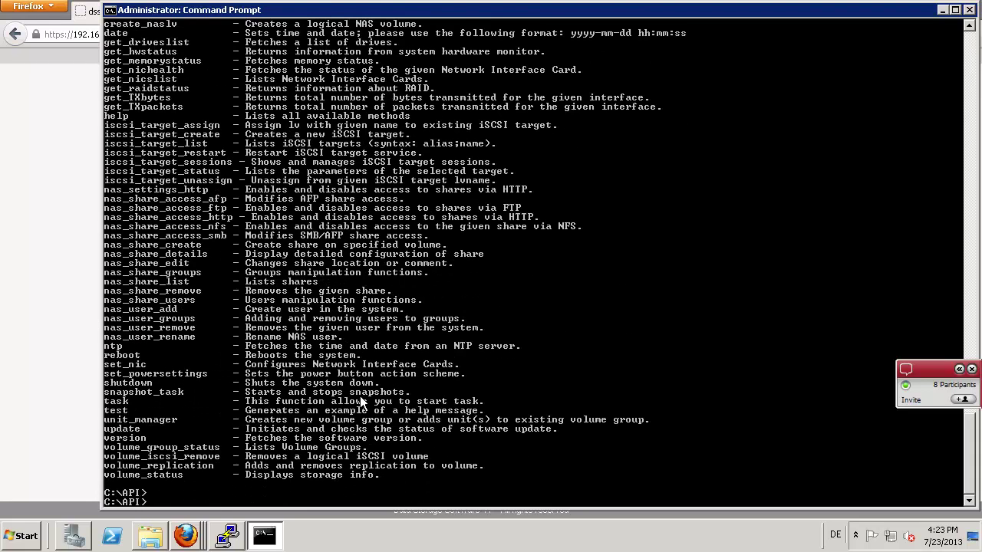